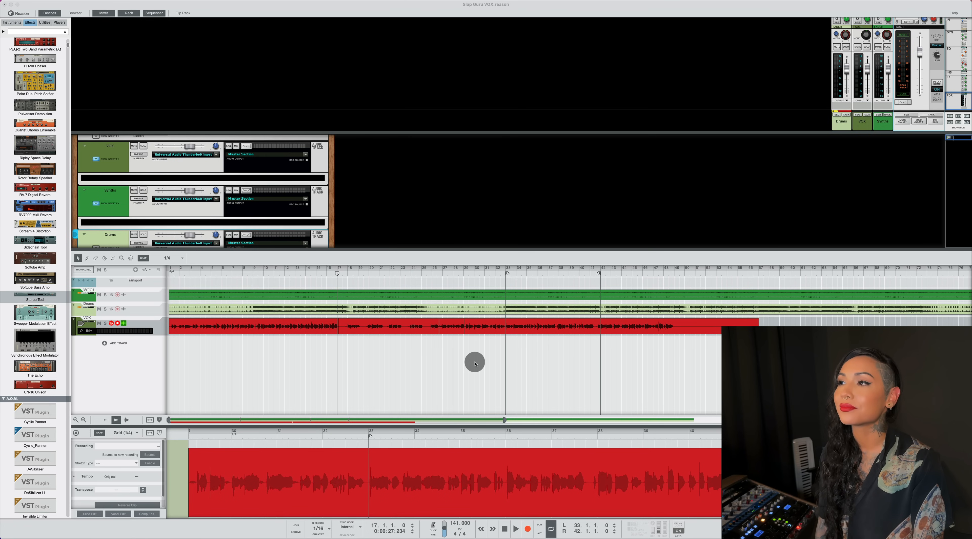
Step: Play back the song with the unprocessed VOX track and return the playhead to the left locator at bar 33
key("space")
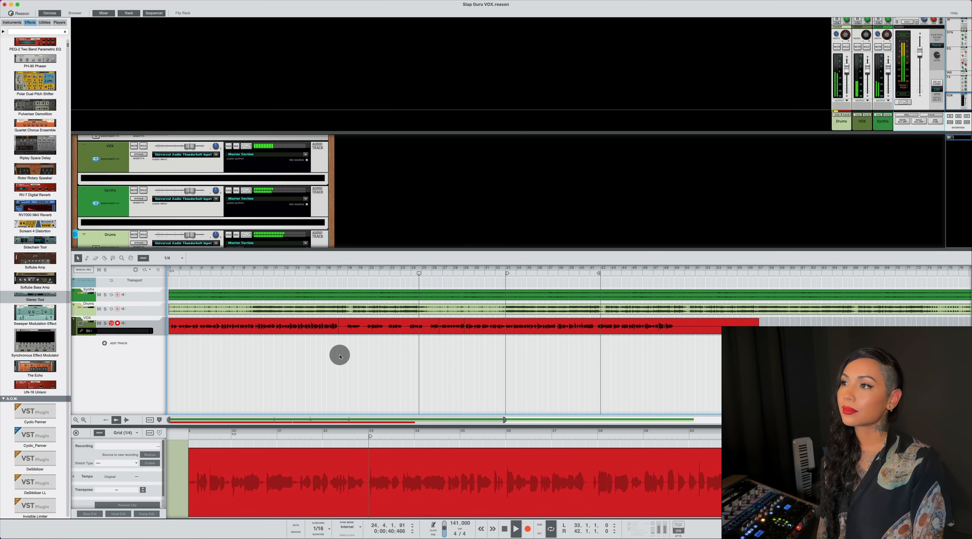
key("KP_1")
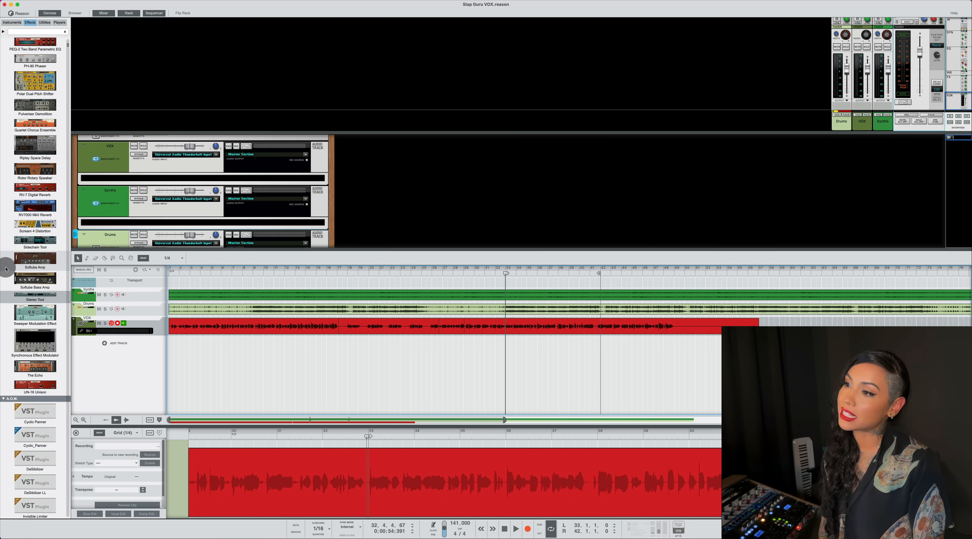
Step: Add a Gain Tool and an MClass Equalizer beneath it as insert effects on the VOX track
left_click(45, 23)
left_click_drag(35, 81, 151, 178)
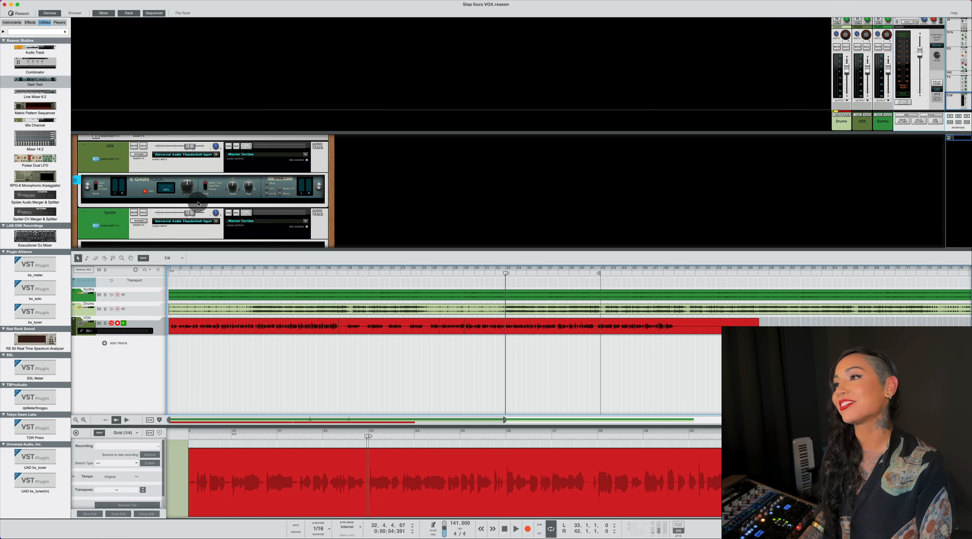
left_click(29, 22)
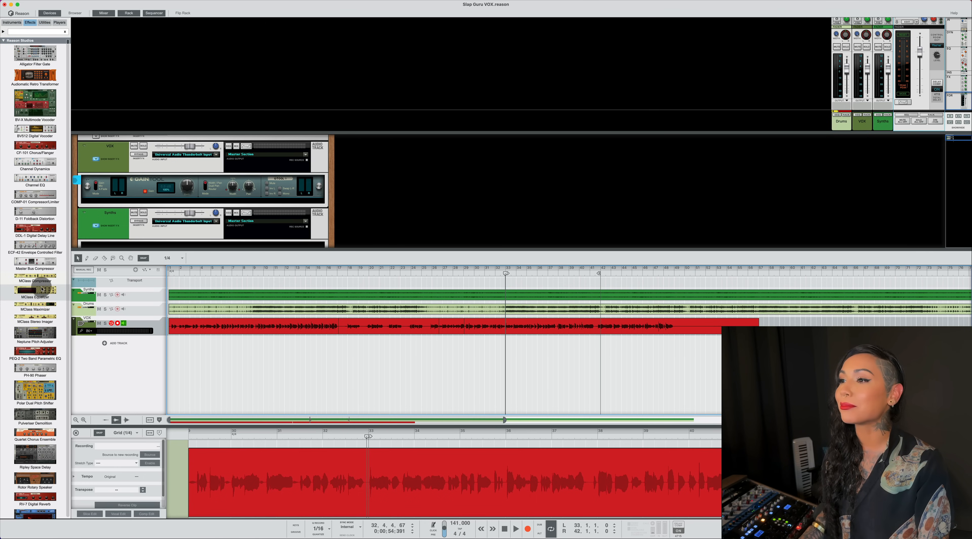
left_click_drag(35, 289, 147, 206)
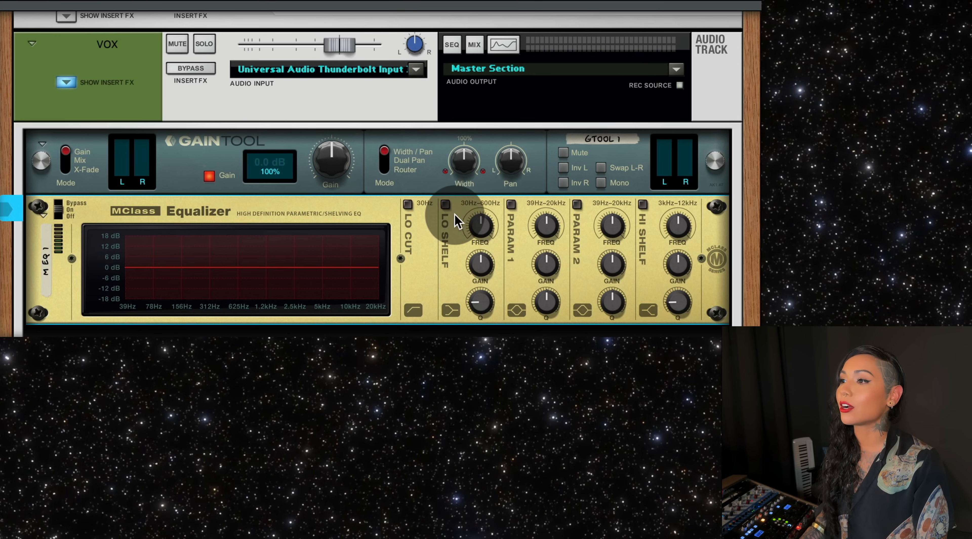
Step: Enable the MClass Equalizer's low shelf, cut its gain to -8.6 dB during playback, and slightly raise its frequency and Q
left_click(445, 205)
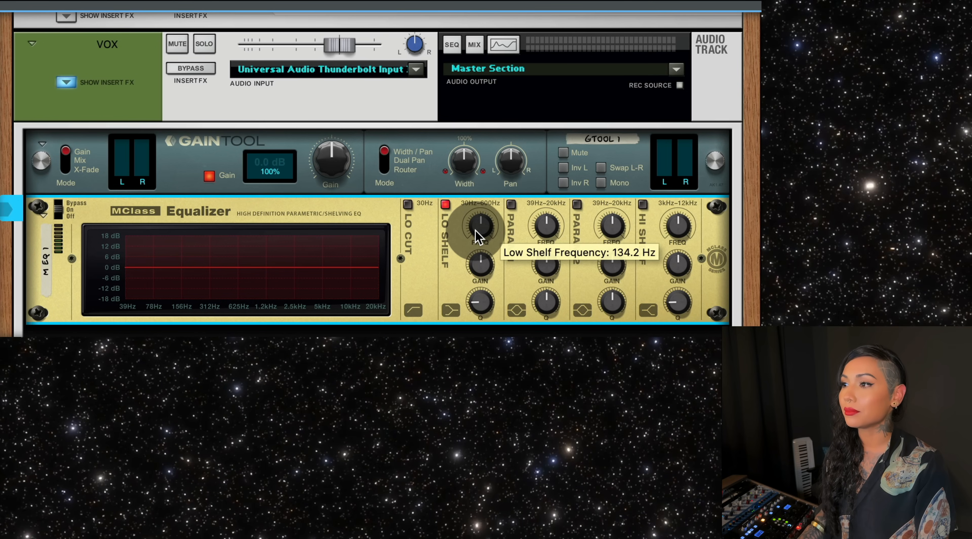
key("space")
left_click_drag(481, 277, 481, 286)
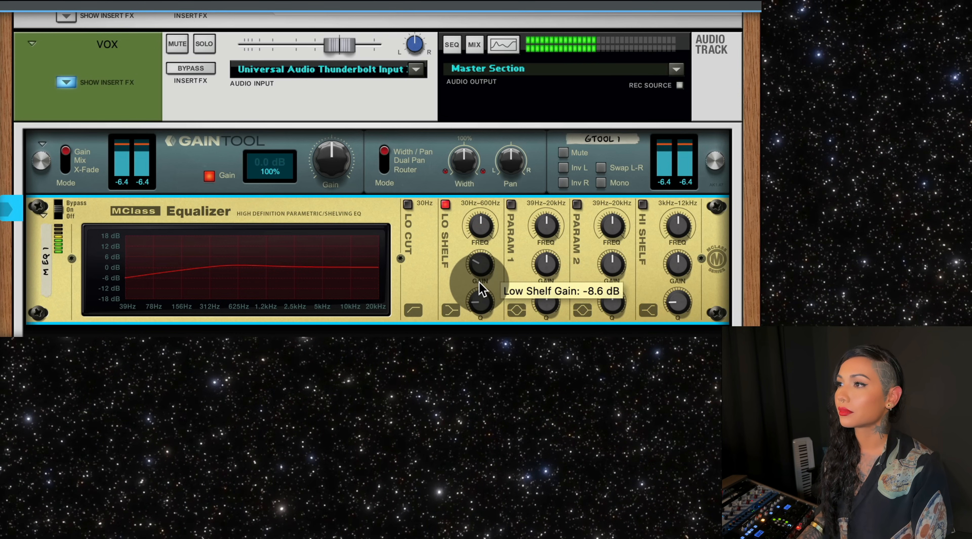
left_click_drag(491, 226, 494, 225)
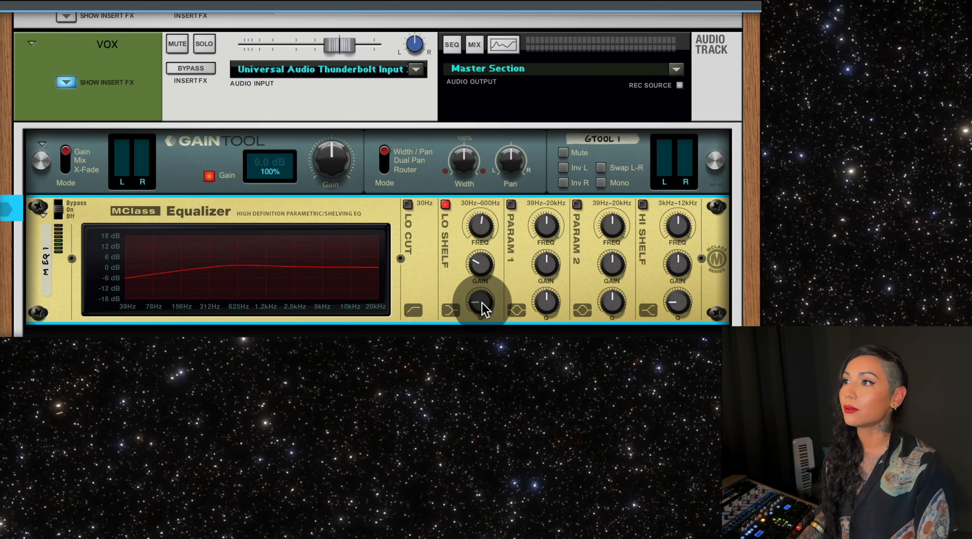
left_click_drag(483, 308, 487, 306)
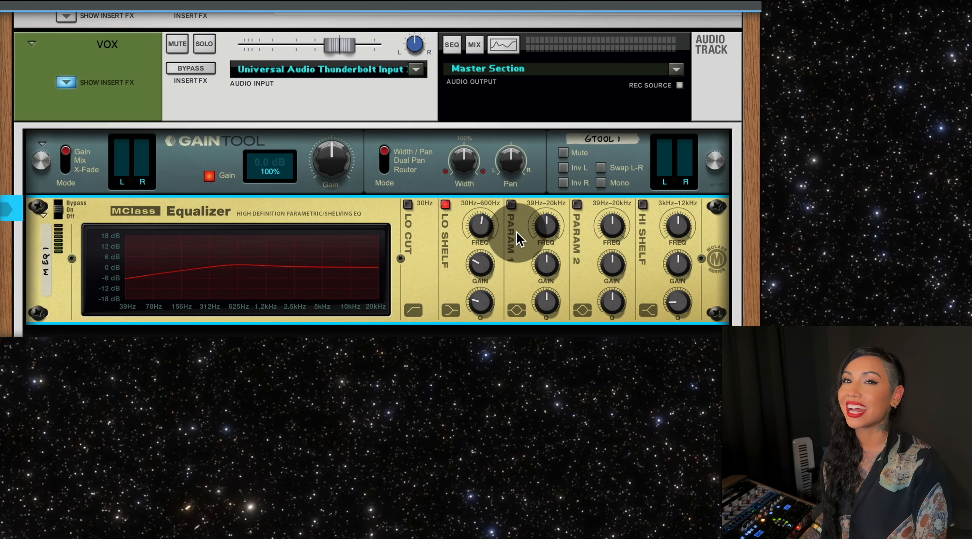
Step: Enable Parametric 1 with a narrower Q, sweep a 6.3 dB boost down to between 312 and 625 Hz, and change it to a slight cut
left_click(511, 204)
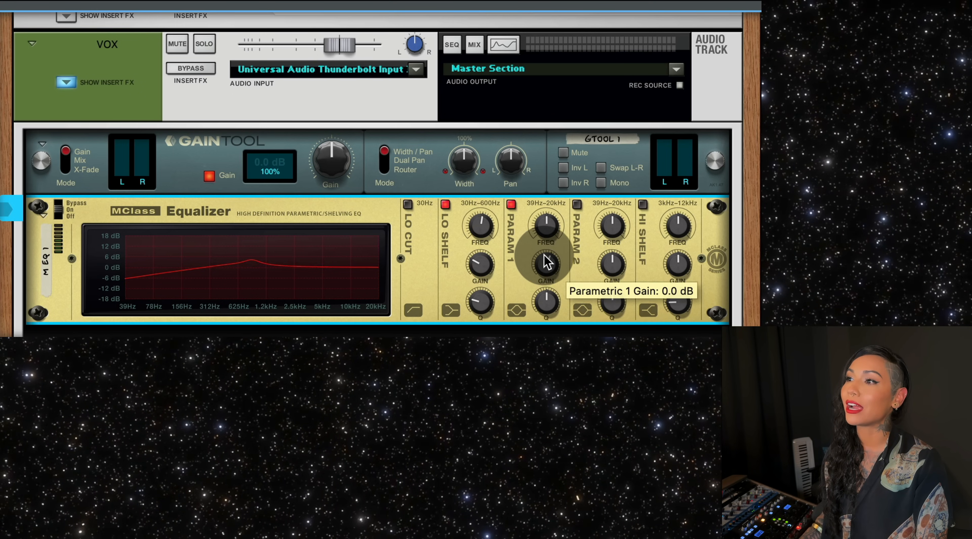
left_click_drag(544, 266, 549, 257)
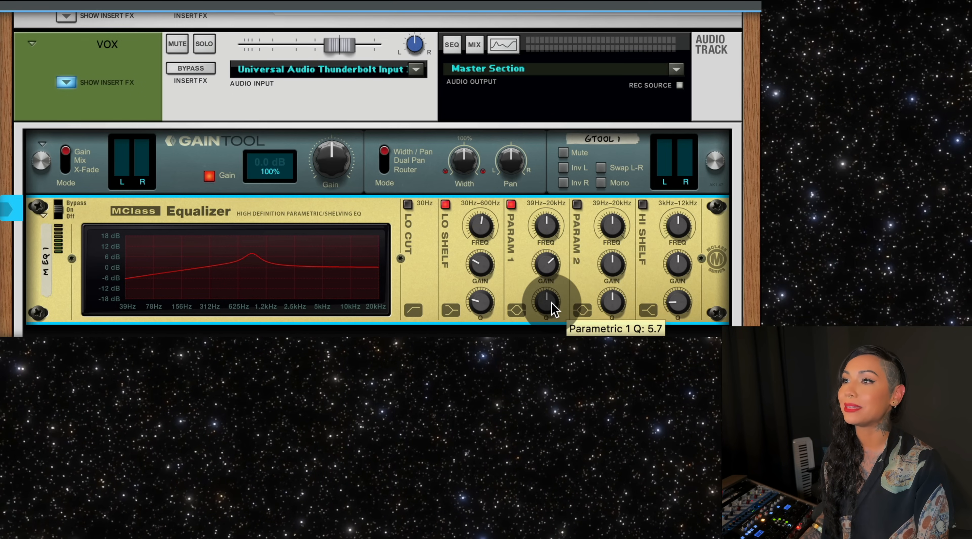
left_click_drag(547, 300, 557, 299)
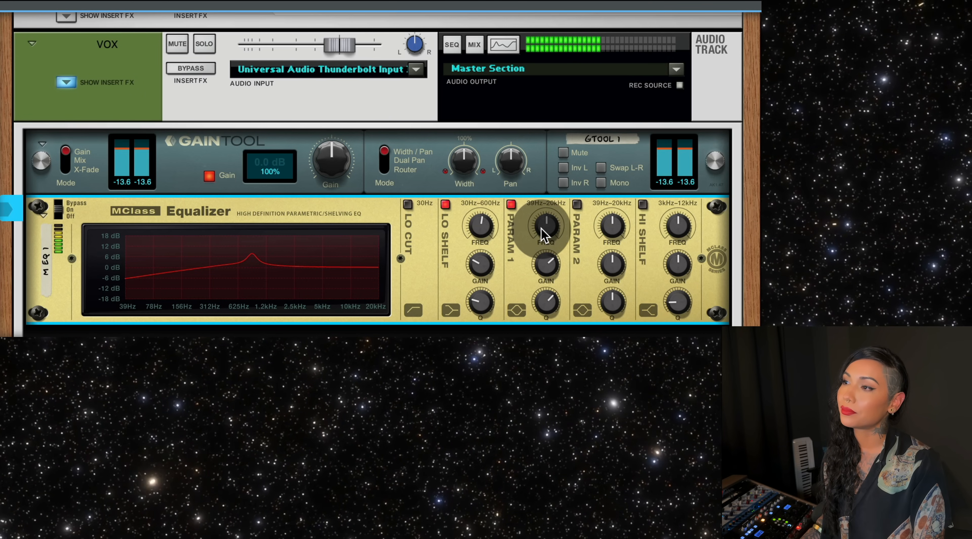
left_click_drag(542, 226, 543, 240)
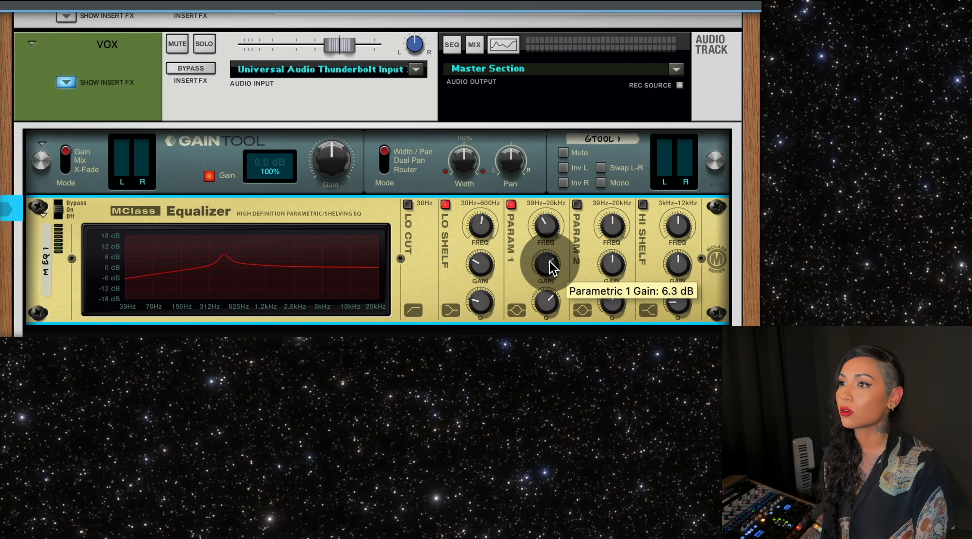
left_click_drag(552, 269, 550, 273)
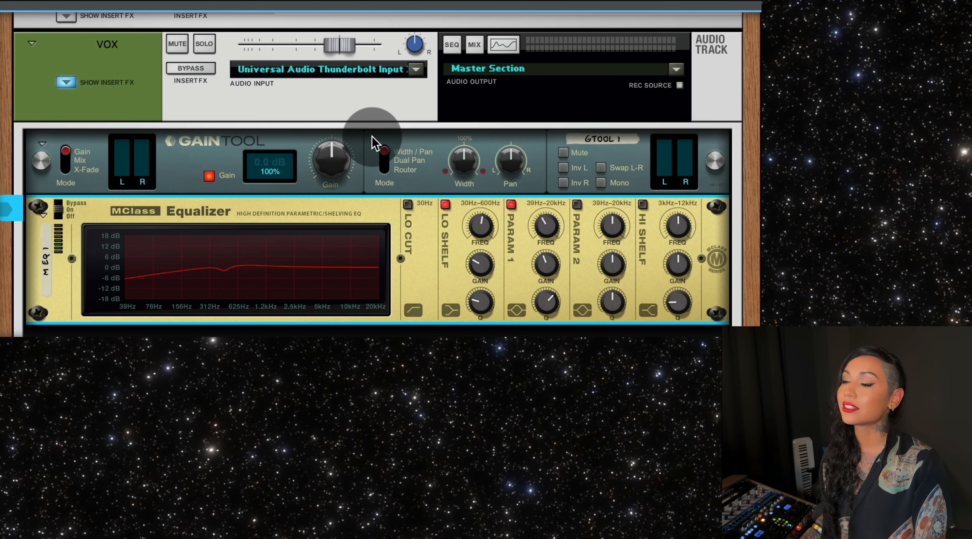
Step: Enable Parametric 2 with a very narrow Q, lower its frequency to just under 312 Hz, and turn its 6.3 dB boost into a slight cut
left_click(576, 204)
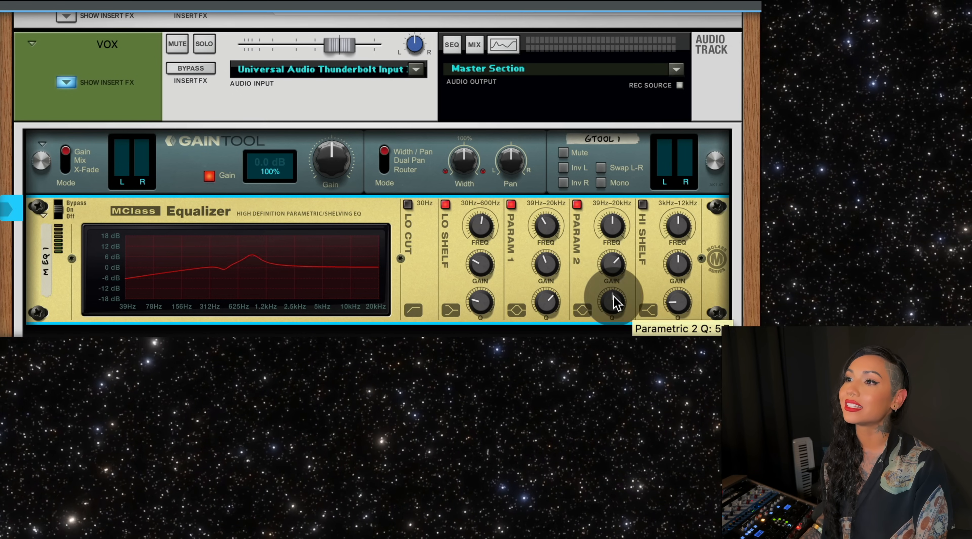
left_click_drag(615, 300, 616, 264)
left_click_drag(617, 230, 613, 244)
key("space")
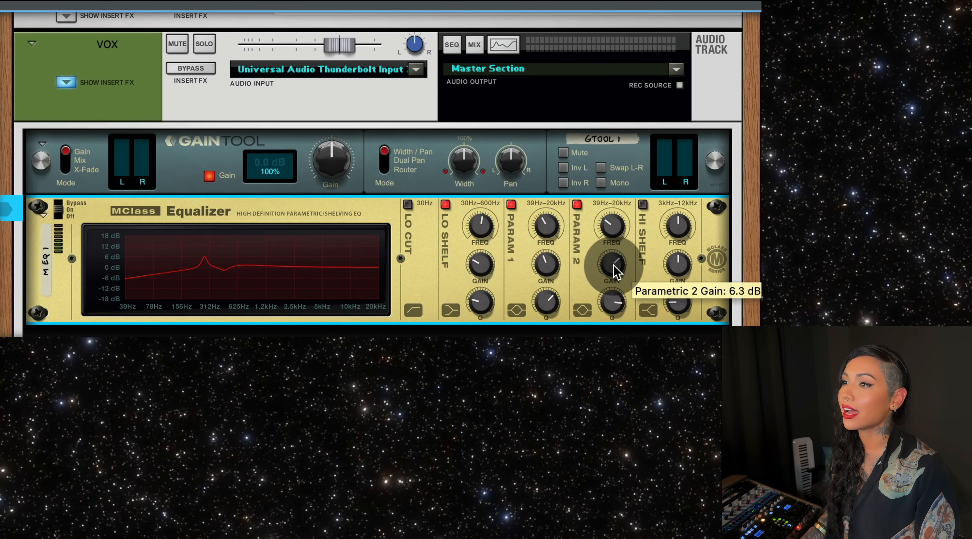
left_click_drag(614, 270, 612, 287)
key("space")
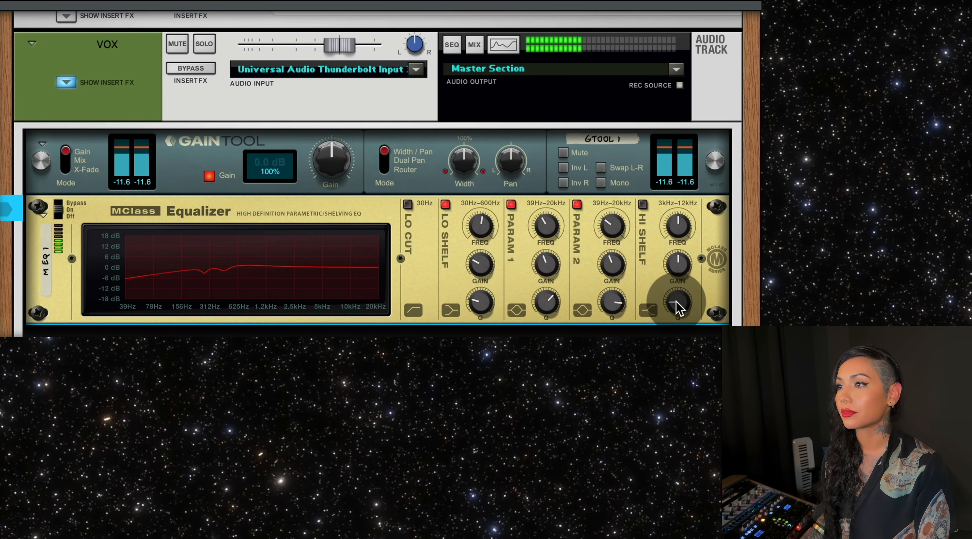
Step: Add a second MClass Equalizer below the first one in the VOX insert chain
scroll(264, 202, "down", 1)
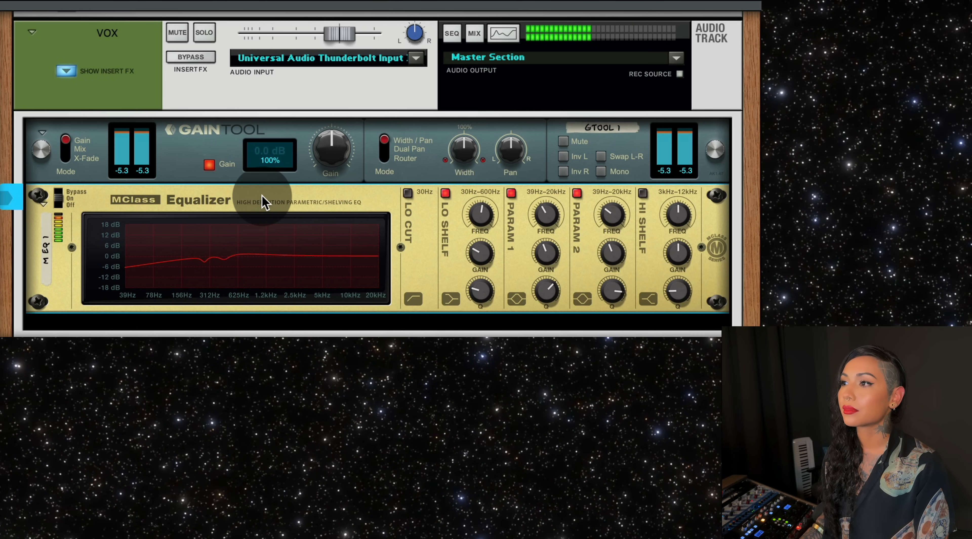
scroll(243, 218, "down", 1)
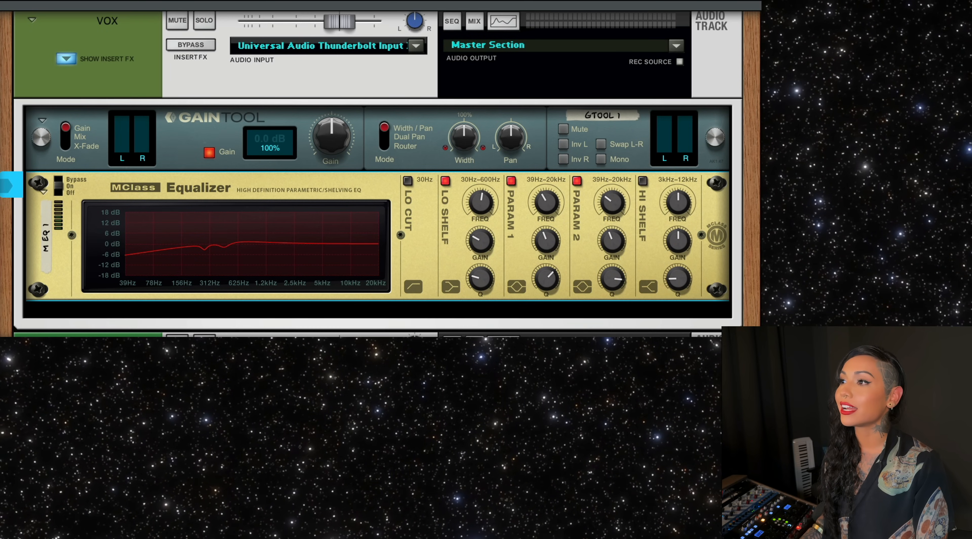
left_click_drag(2, 302, 255, 251)
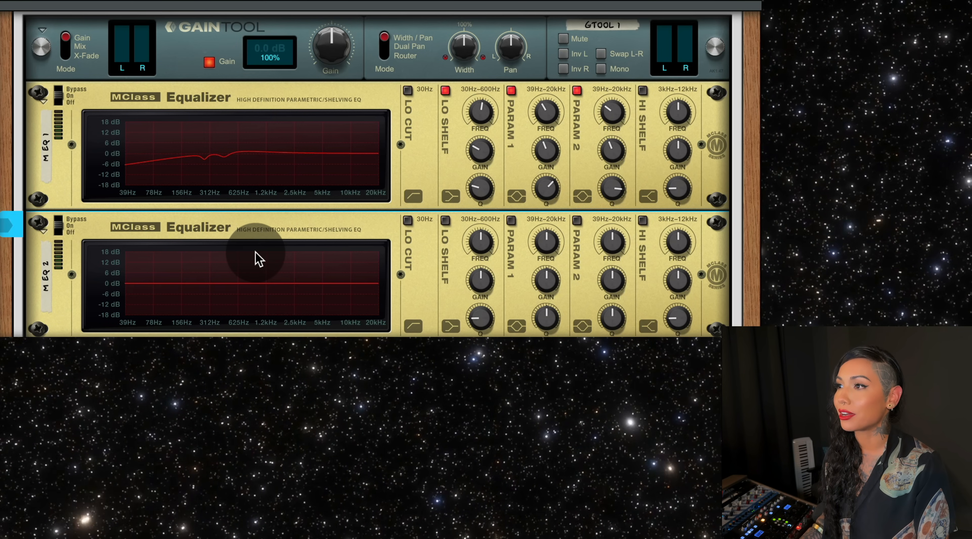
Step: Enable Parametric 2 on the second equalizer, boost its gain to 5.7 dB and widen the band with a lower Q
left_click(577, 220)
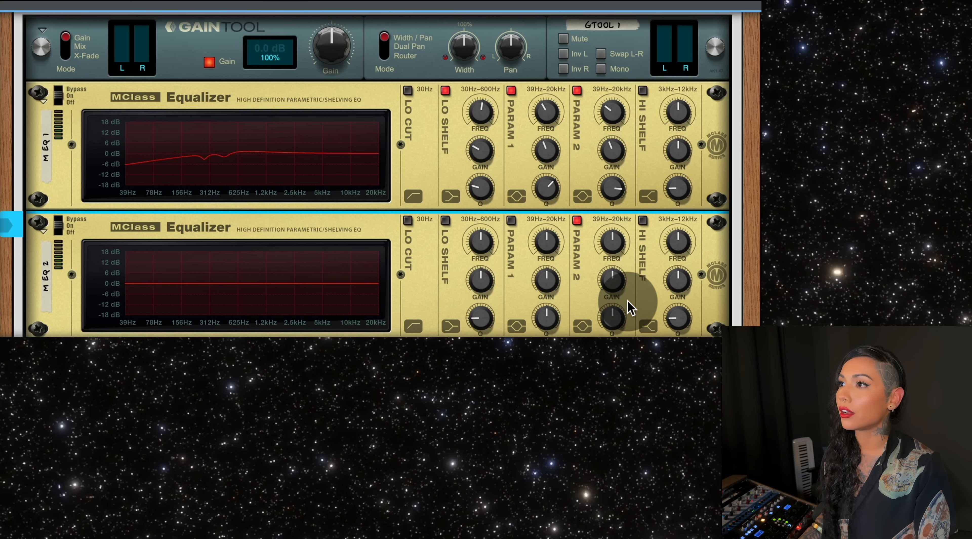
left_click_drag(614, 278, 615, 270)
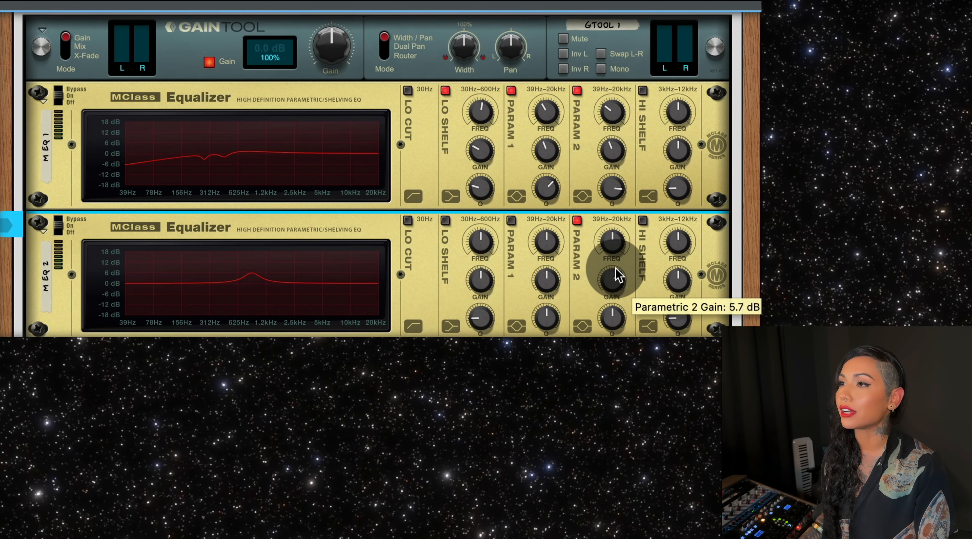
left_click_drag(614, 319, 615, 335)
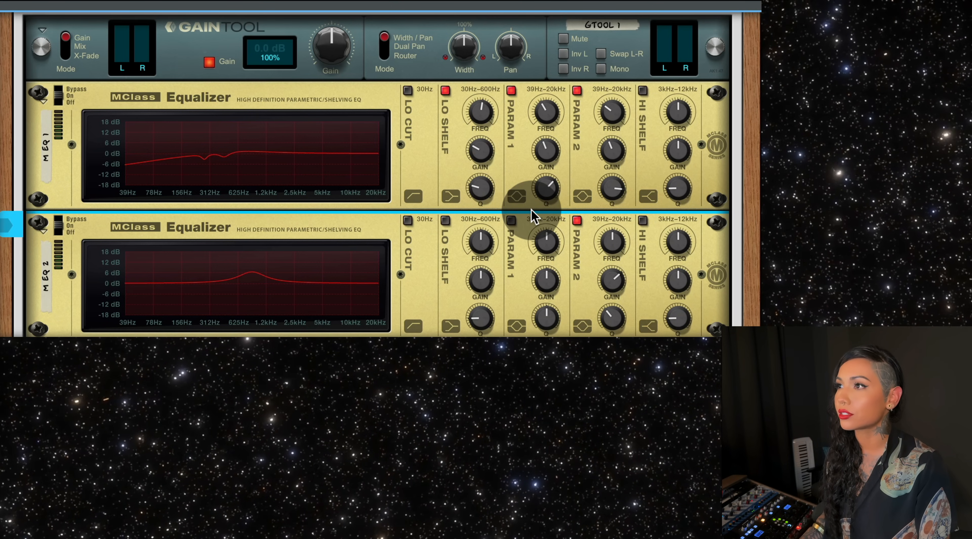
Step: Raise the second equalizer's Parametric 2 frequency to between 2.5 and 5 kHz during playback and reduce its gain to a gentle boost
key("space")
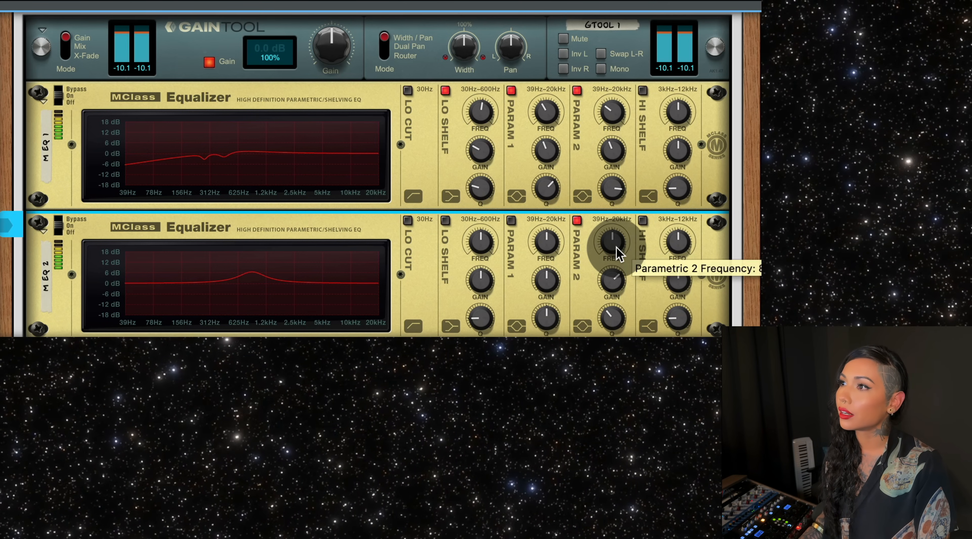
left_click_drag(617, 249, 624, 234)
key("space")
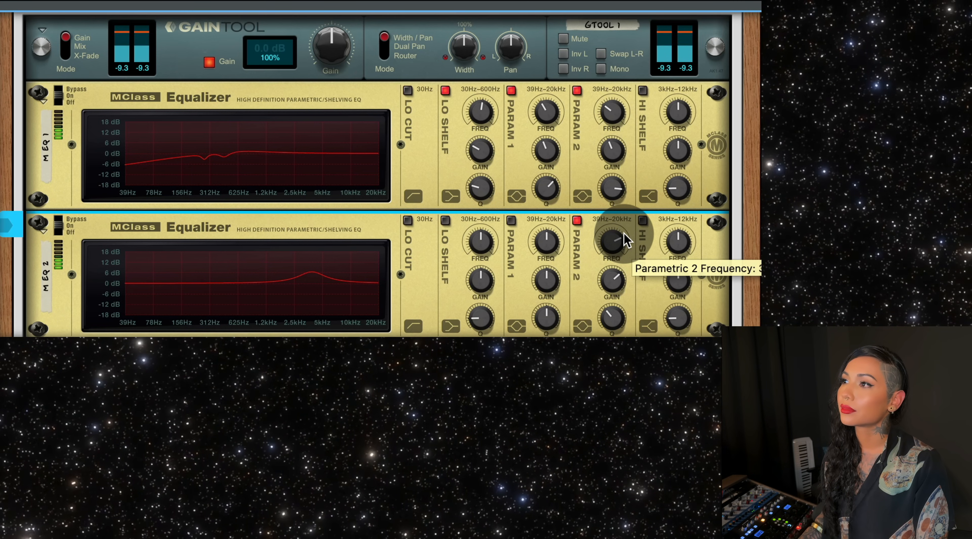
mouse_move(610, 284)
left_click_drag(616, 279, 621, 290)
key("space")
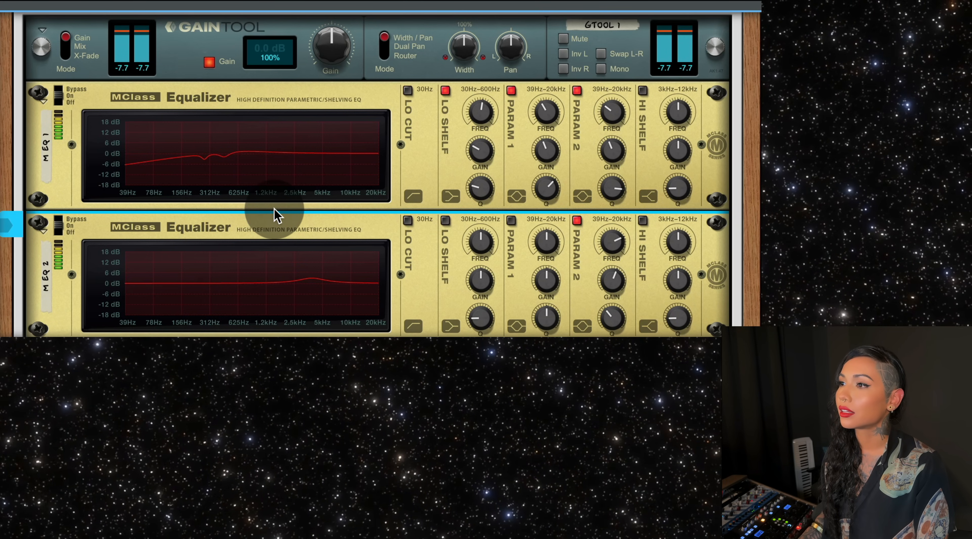
Step: Enable the second equalizer's low shelf at 154.4 Hz and set its gain to -1.7 dB
key("space")
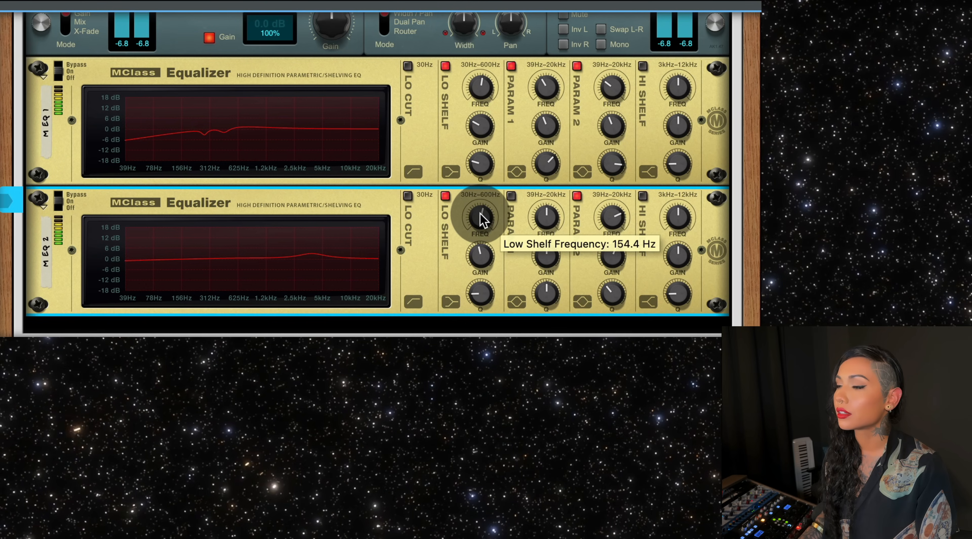
mouse_move(485, 250)
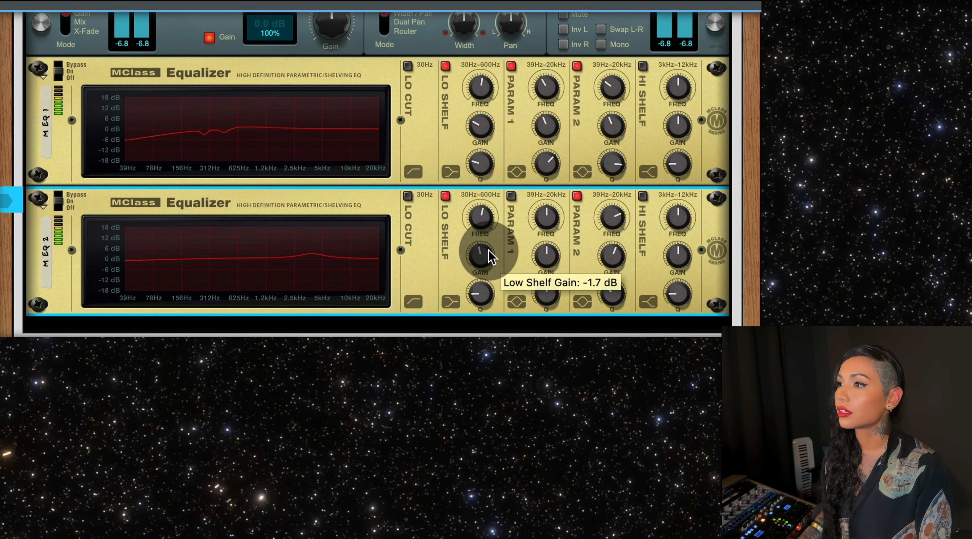
mouse_move(487, 258)
left_mouse_down()
mouse_move(485, 289)
mouse_move(490, 252)
left_mouse_up()
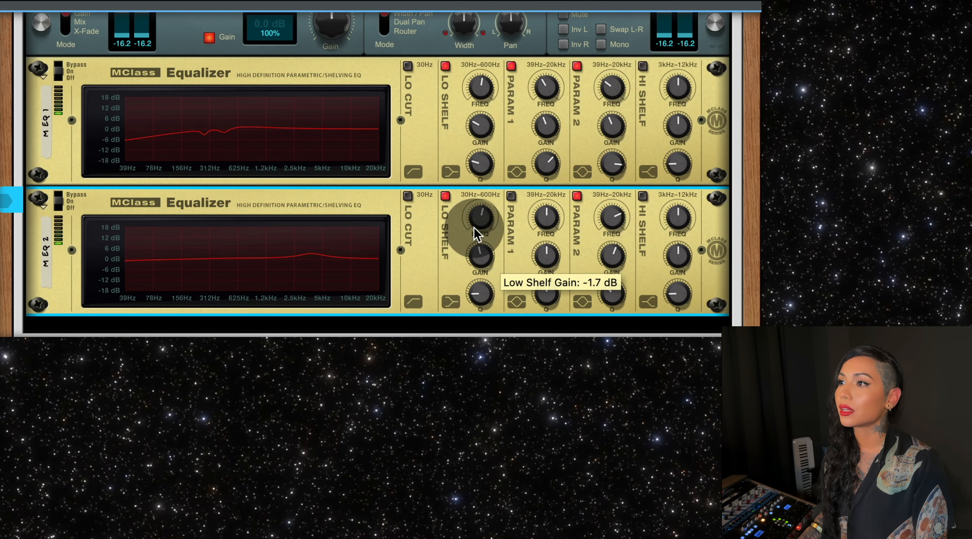
Step: Compare the VOX track with and without its insert effects during playback by bypassing them and switching them back on
scroll(487, 264, "down", 1)
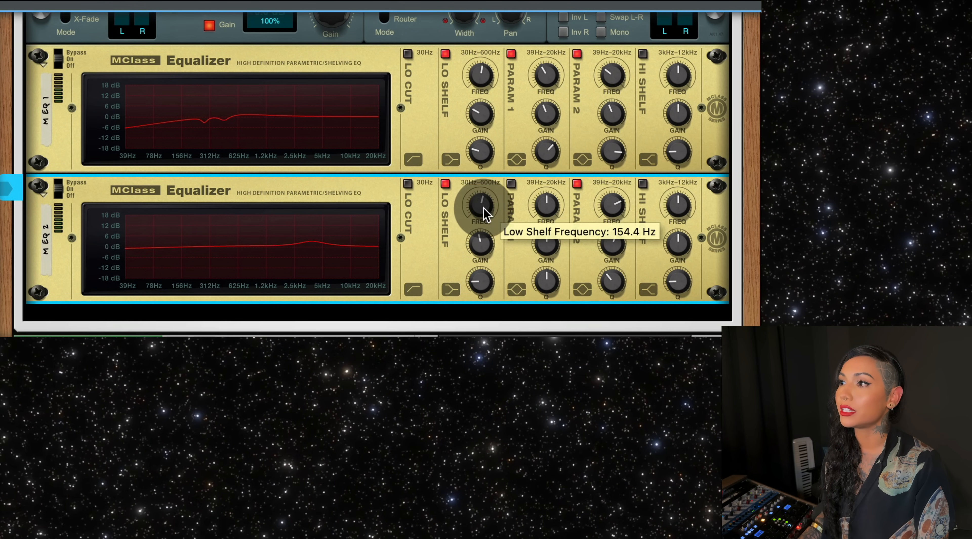
scroll(442, 272, "down", 2)
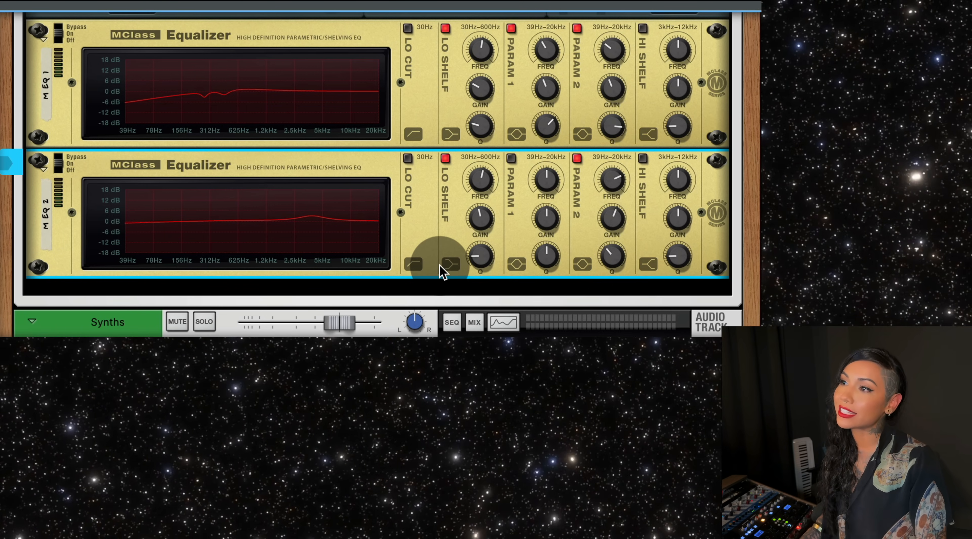
scroll(443, 271, "up", 2)
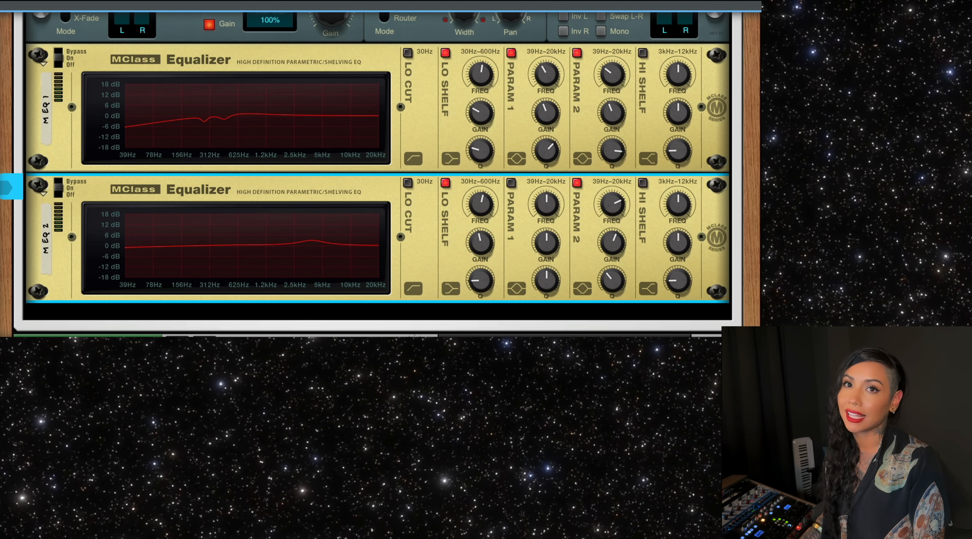
scroll(171, 91, "up", 10)
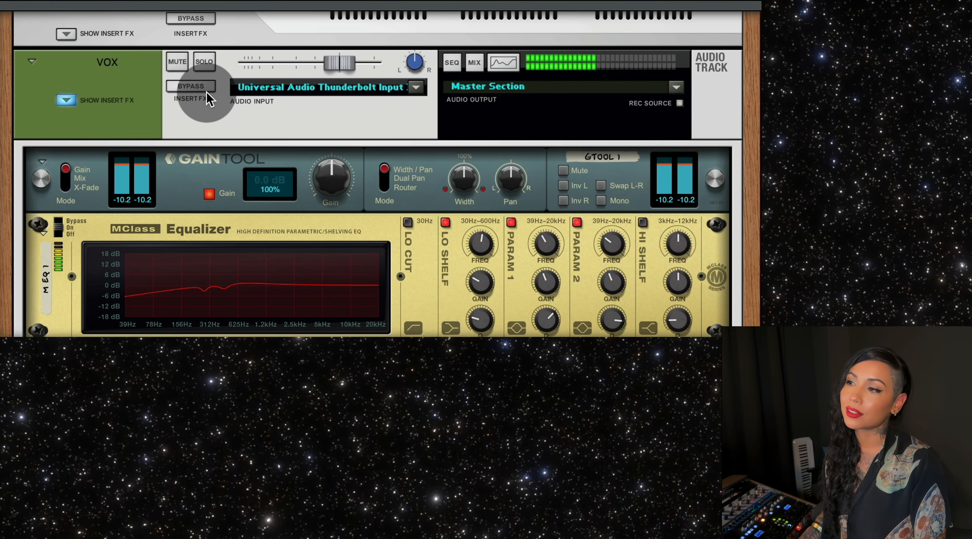
left_click(201, 87)
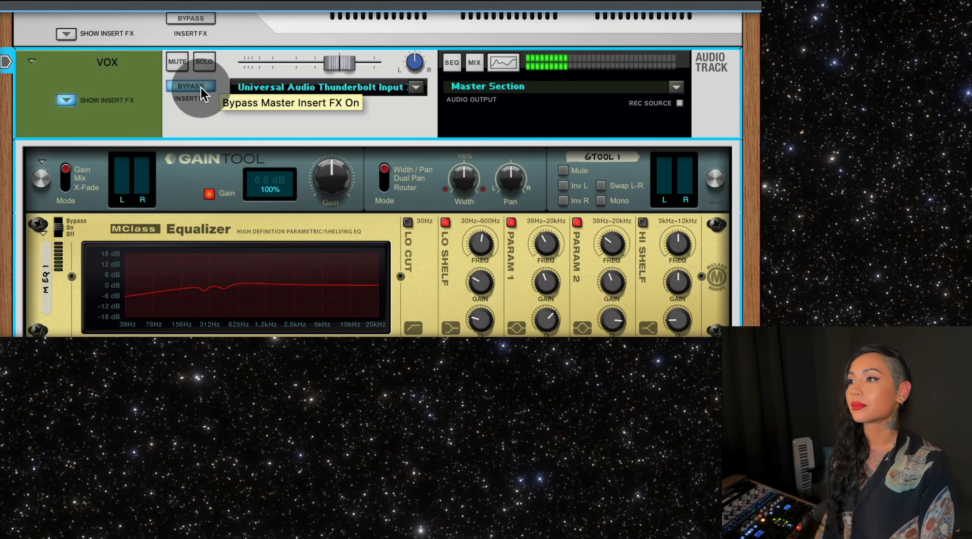
left_click(201, 87)
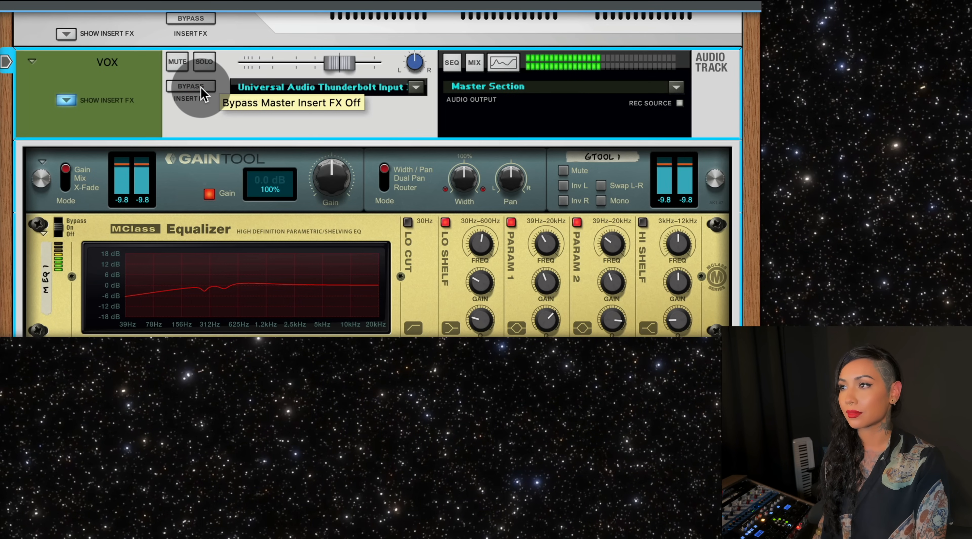
Step: Add a second Gain Tool below the second MClass Equalizer, set its gain to 0.8 dB and check the level during playback
scroll(326, 155, "down", 5)
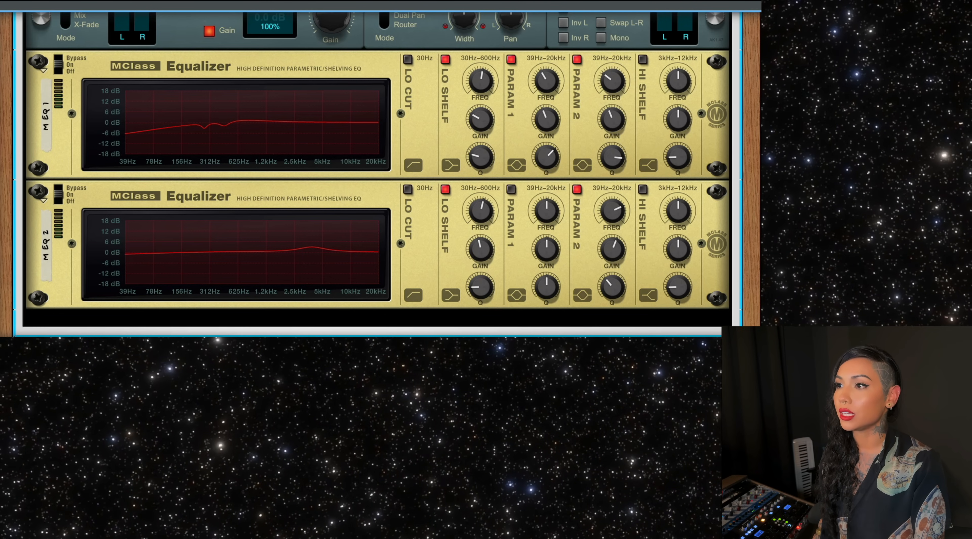
left_click_drag(1, 226, 351, 326)
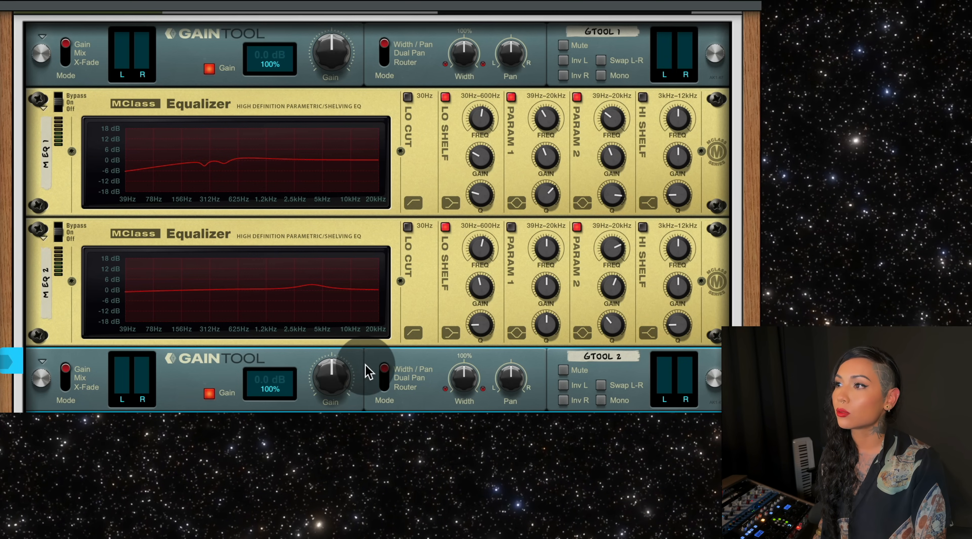
left_click_drag(336, 380, 334, 381)
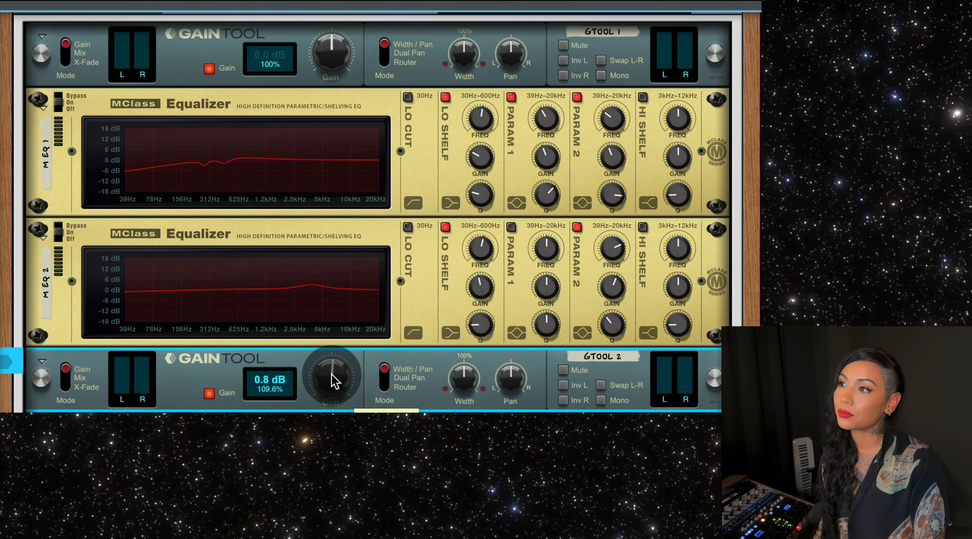
key("space")
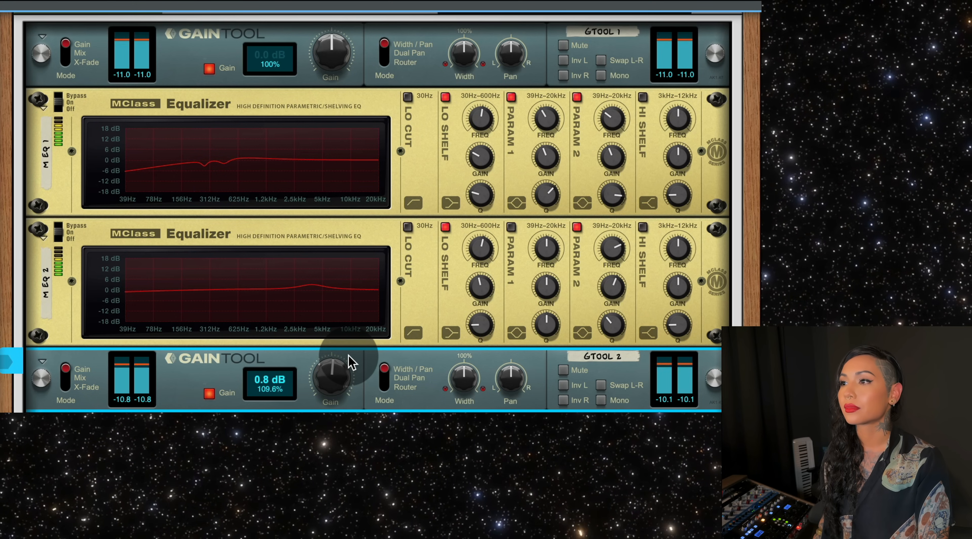
key("space")
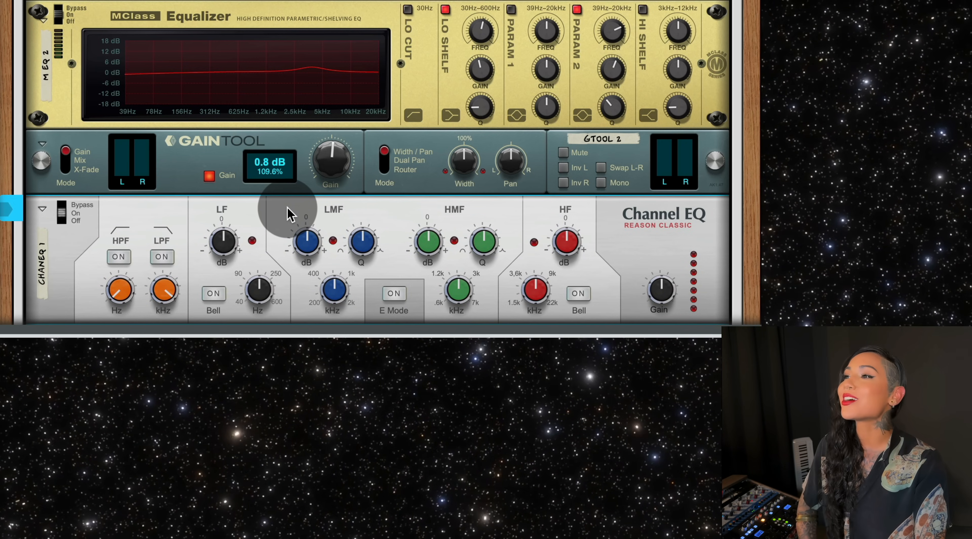
Step: Enable the Channel EQ's high-pass and low-pass filters, raise the high-pass cutoff and cut the LF gain
scroll(177, 211, "down", 1)
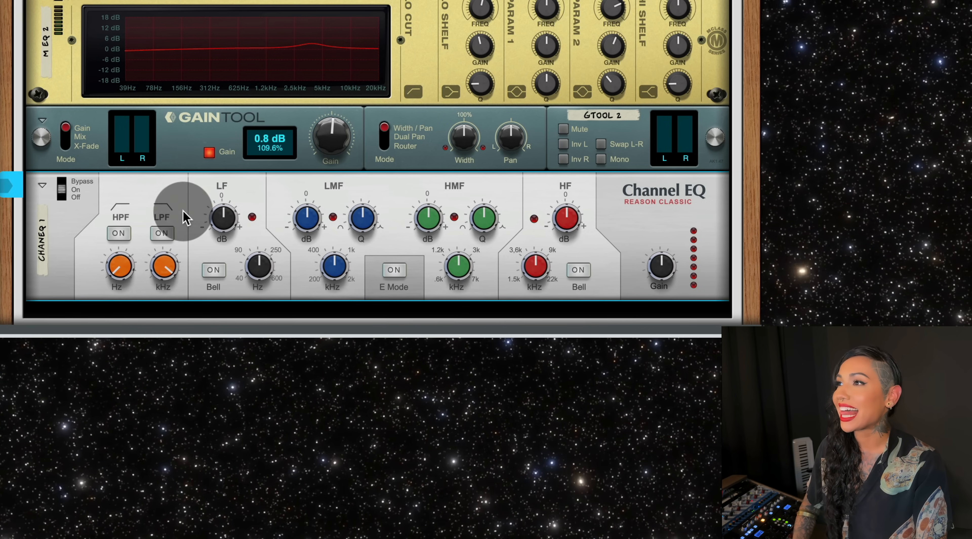
left_click(118, 232)
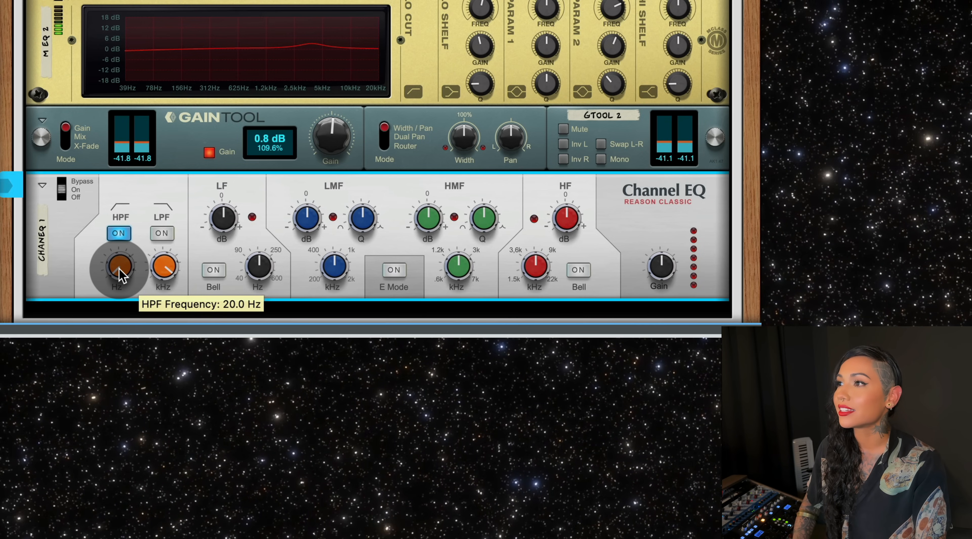
left_click_drag(120, 276, 128, 262)
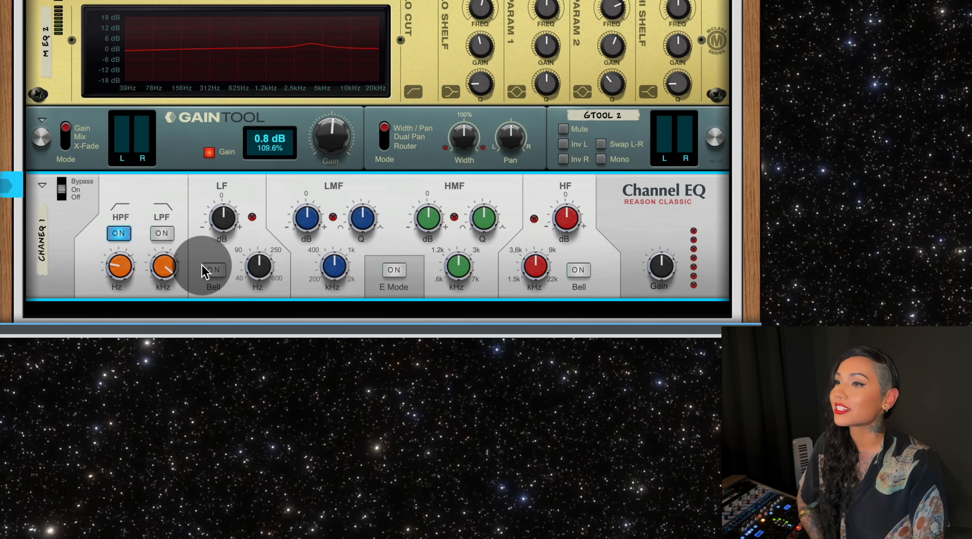
left_click_drag(238, 250, 223, 234)
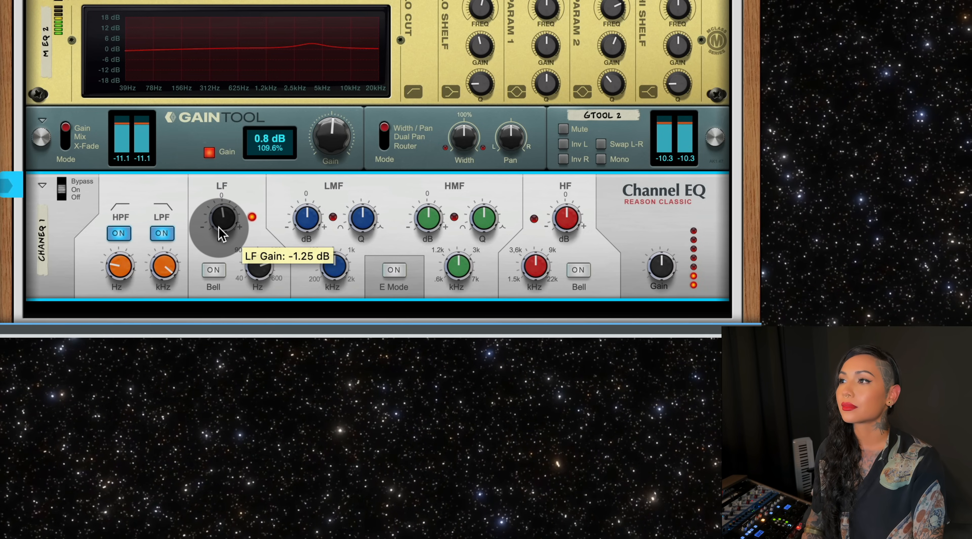
scroll(223, 234, "down", 2)
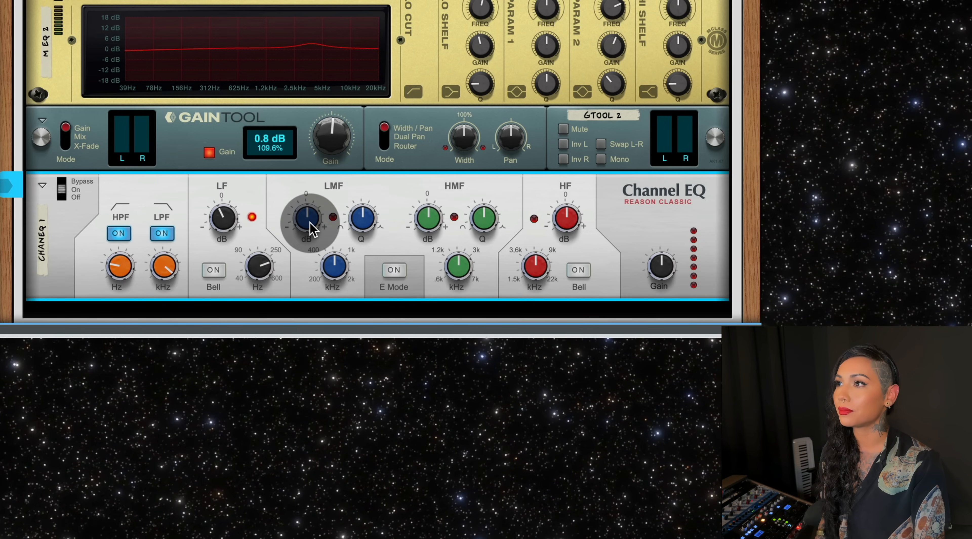
Step: Sweep the Channel EQ's LMF band with boosted gain during playback, settling on a higher frequency, a slight cut and a lower Q
left_click_drag(307, 219, 312, 221)
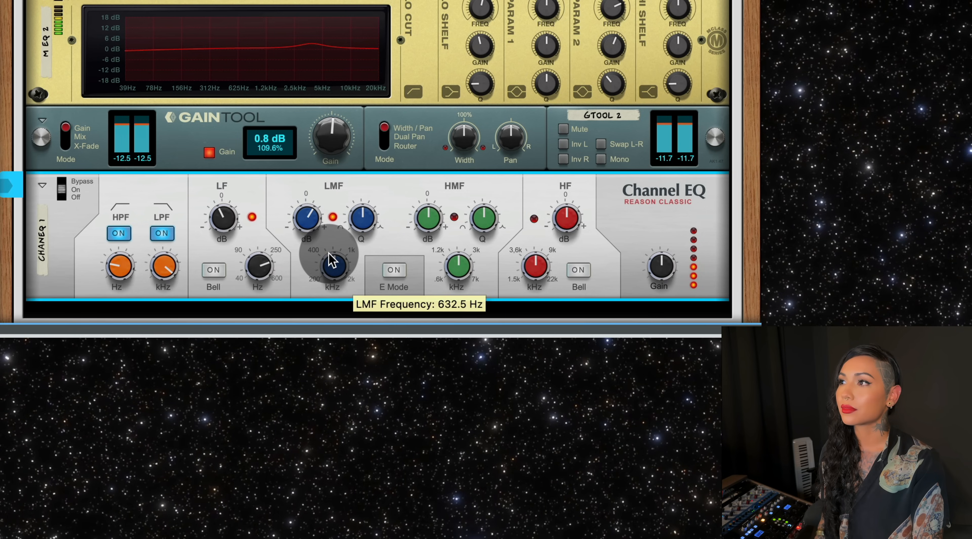
left_click_drag(336, 275, 340, 269)
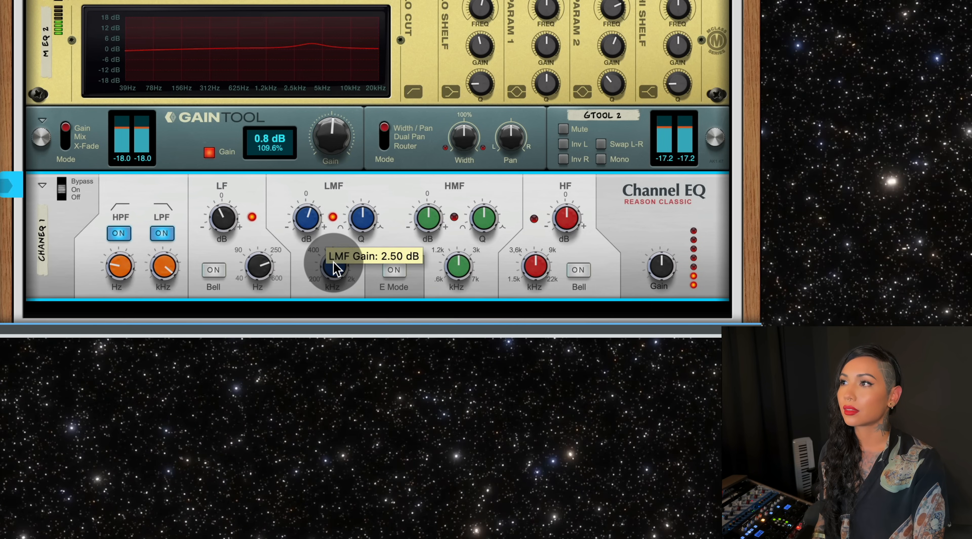
left_click_drag(337, 266, 339, 271)
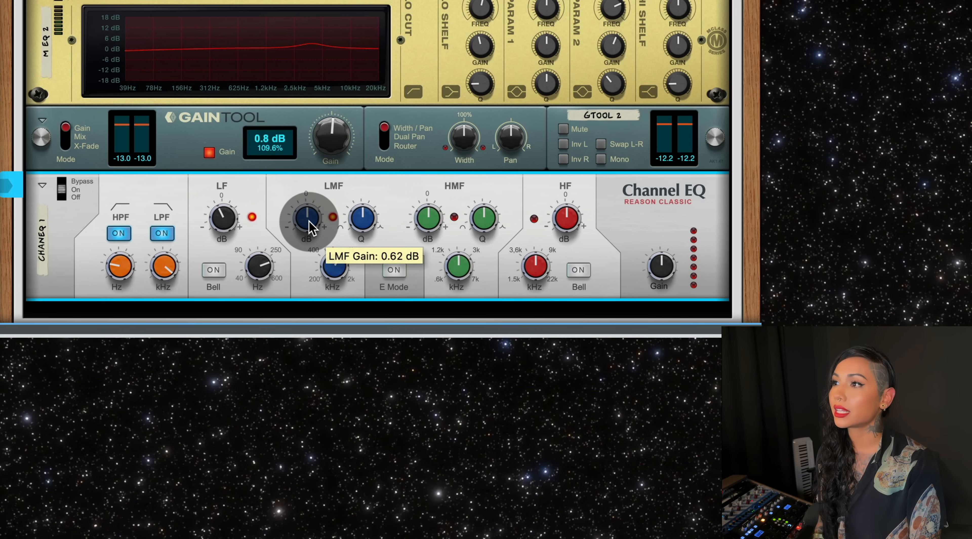
left_click(307, 231, "ctrl")
left_click_drag(308, 231, 308, 215)
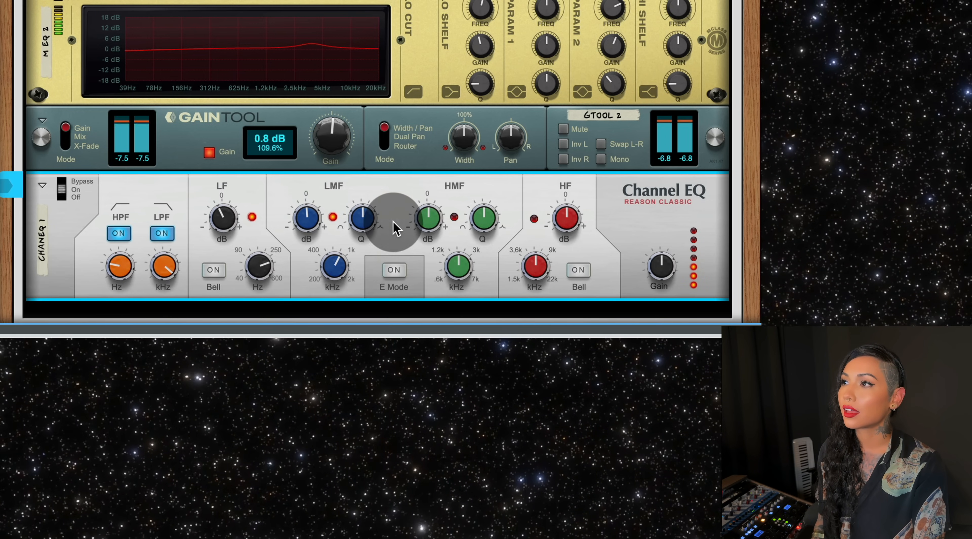
mouse_move(357, 229)
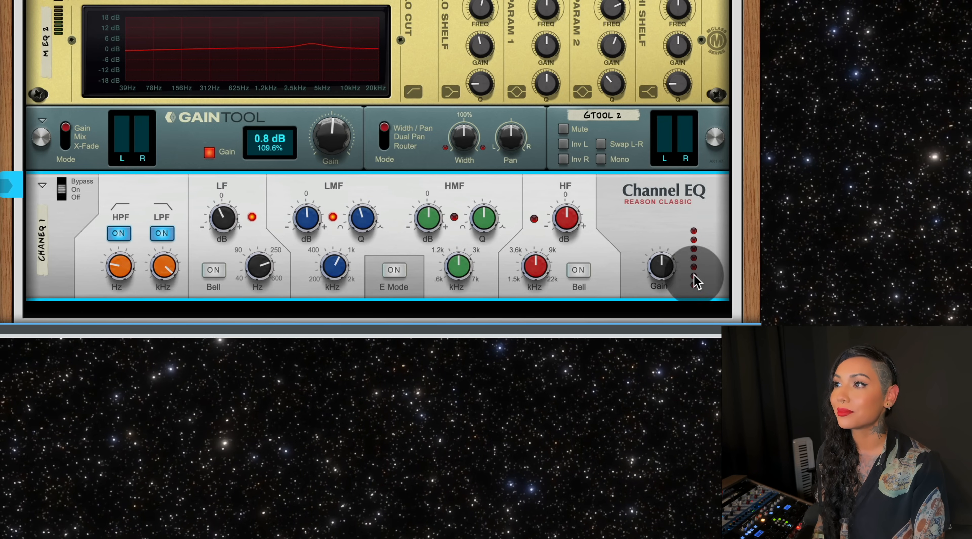
Step: Sweep the Channel EQ's HMF band with boosted gain to 4.95 kHz, adjust its Q and reduce its gain to -0.62 dB
left_click_drag(427, 234, 425, 235)
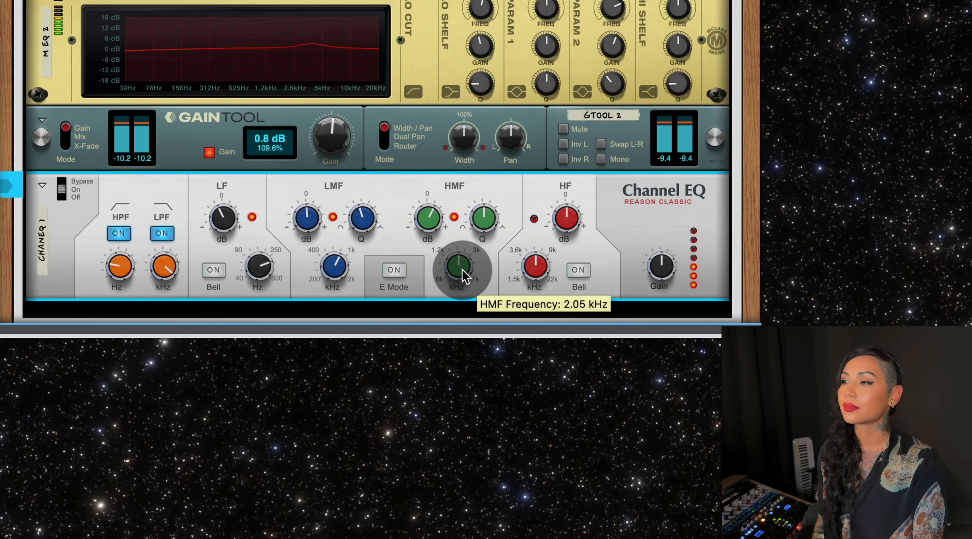
left_click_drag(462, 274, 471, 253)
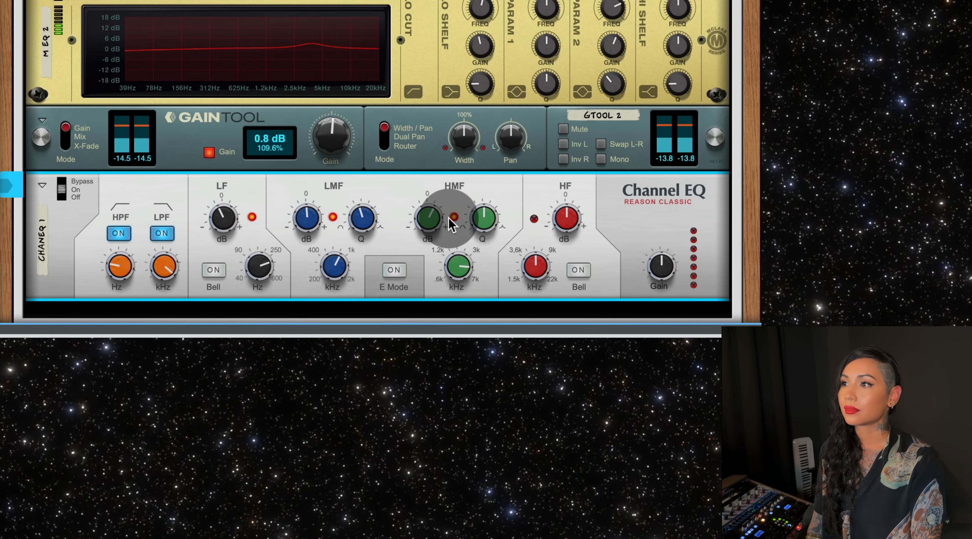
left_click_drag(445, 219, 485, 233)
left_click(434, 229, "super")
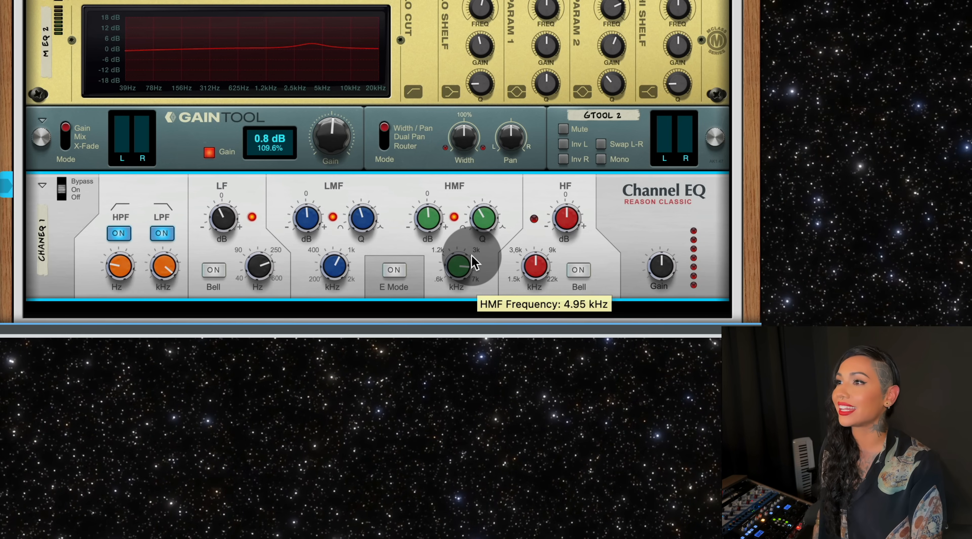
Step: Raise the Channel EQ's HF frequency slightly and boost the HF gain
left_click_drag(530, 264, 533, 262)
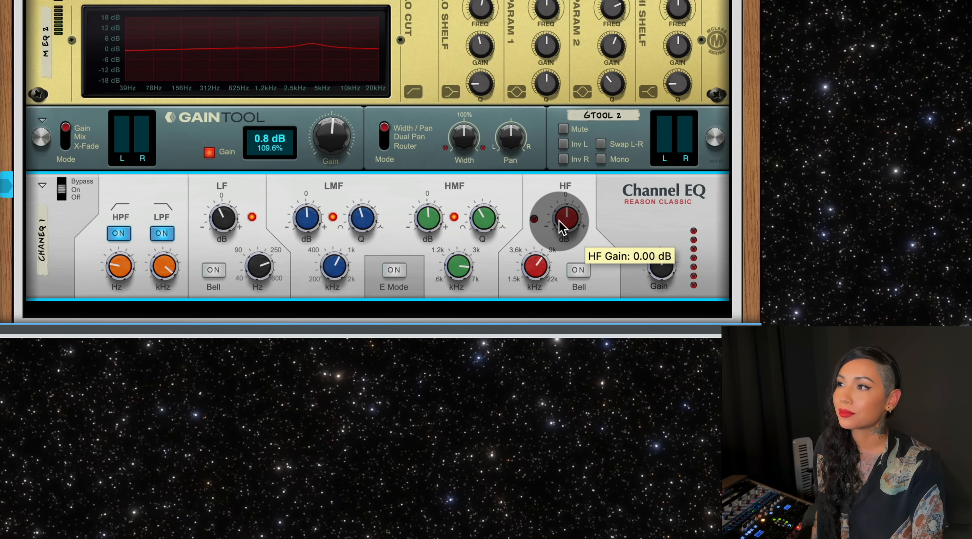
left_click_drag(564, 223, 563, 221)
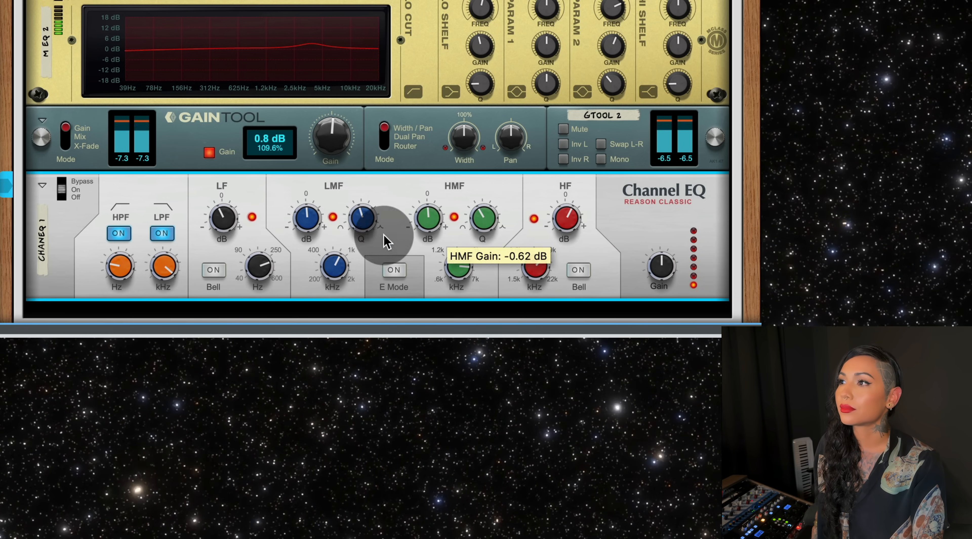
Step: Compare the vocal with the Channel EQ bypassed and active during playback, leaving it switched on
left_click(178, 232)
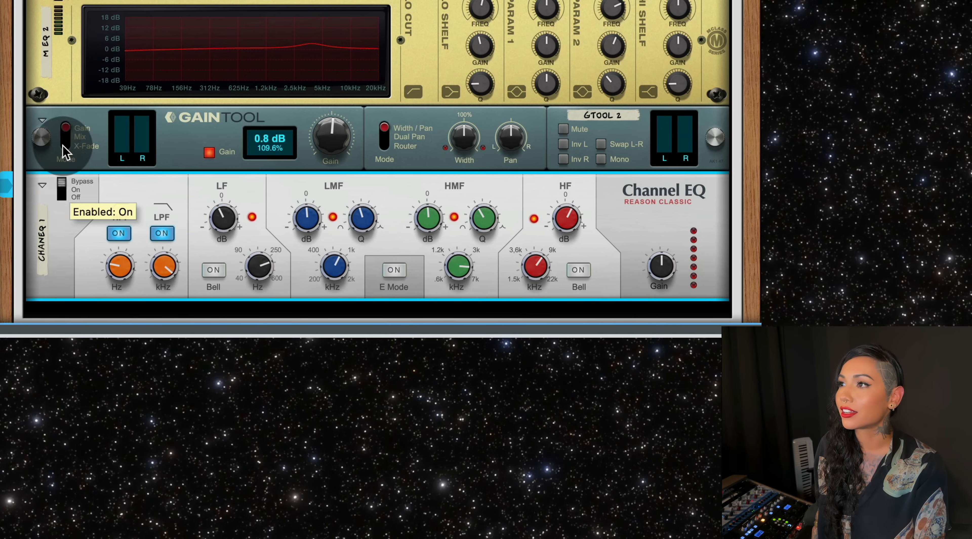
left_click(63, 188)
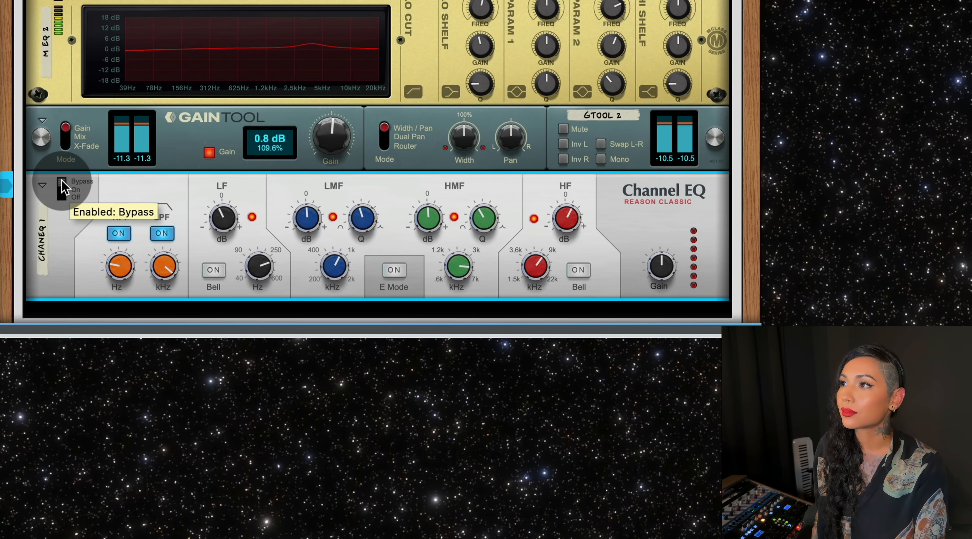
left_click(63, 188)
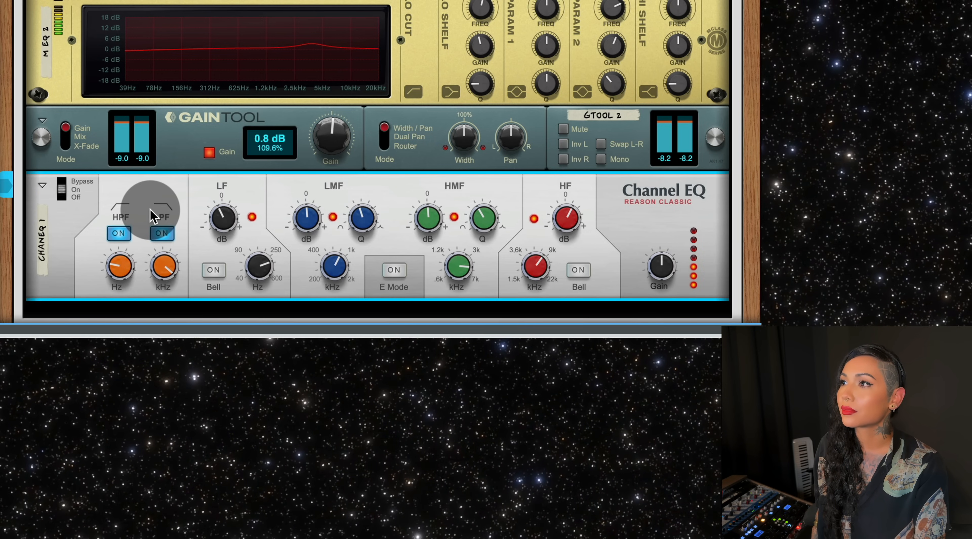
key("space")
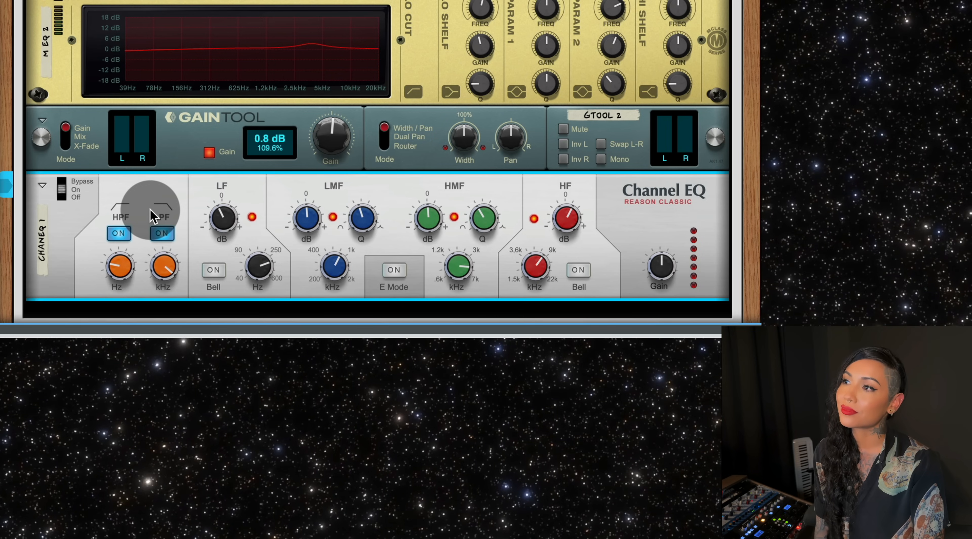
Step: Add a third Gain Tool below the Channel EQ and set its gain to 1.0 dB while checking the levels during playback
left_click_drag(1, 227, 334, 314)
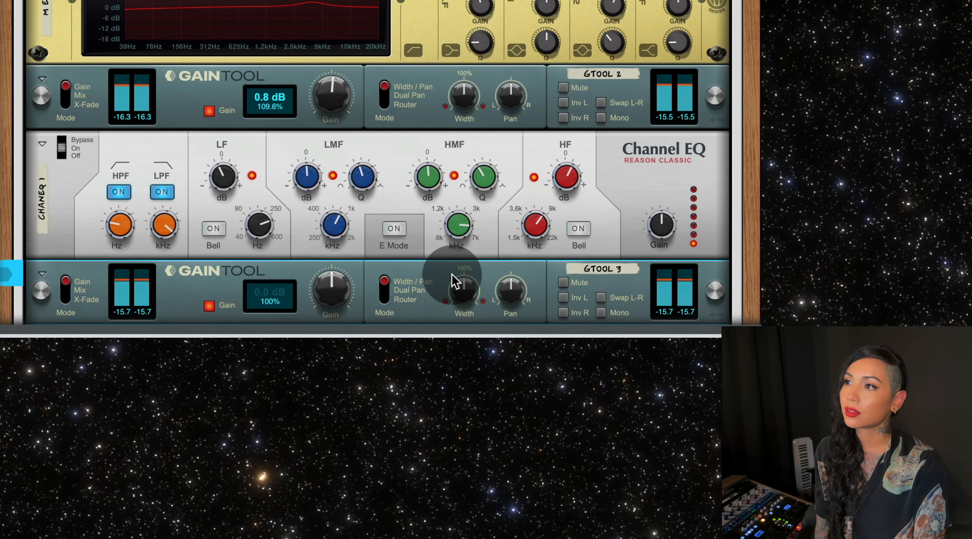
key("space")
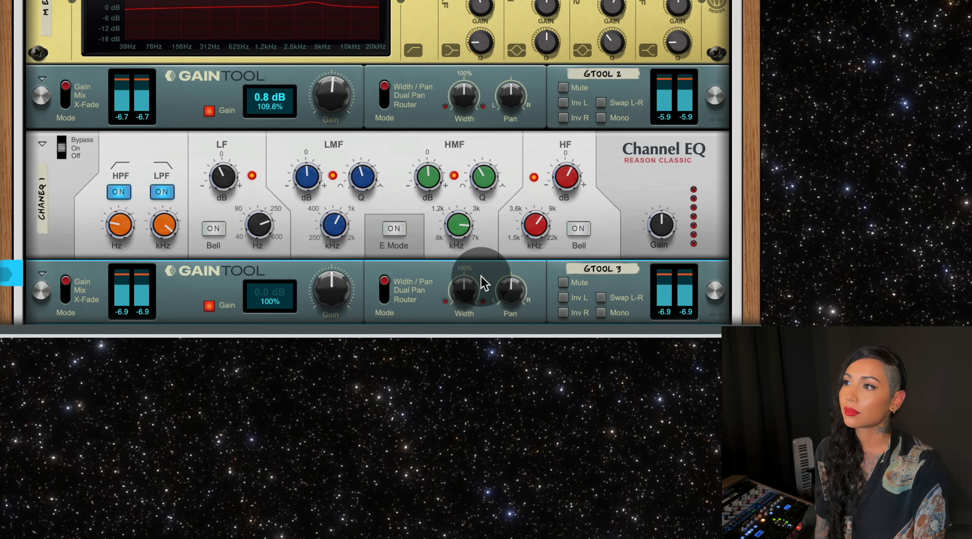
left_click_drag(328, 287, 379, 254)
key("space")
scroll(266, 272, "down", 1)
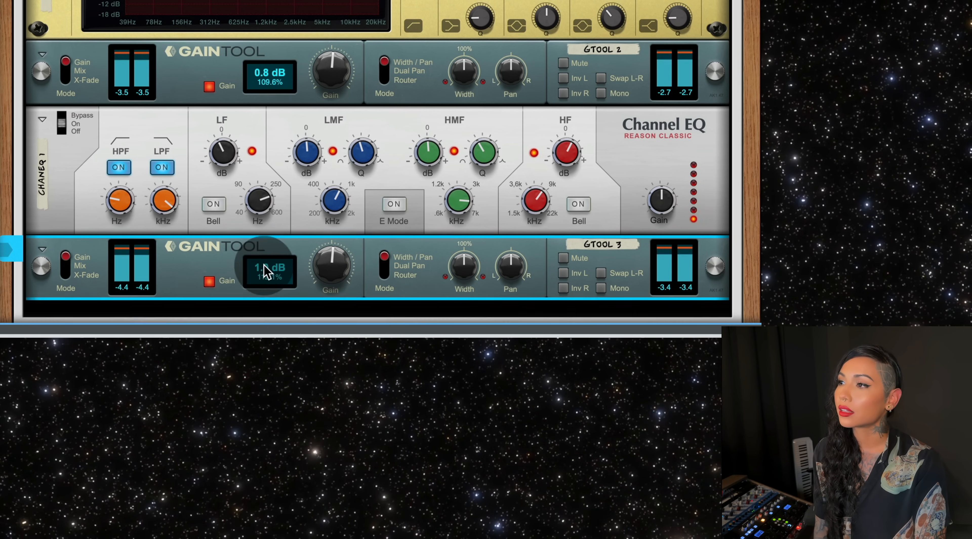
scroll(213, 264, "down", 1)
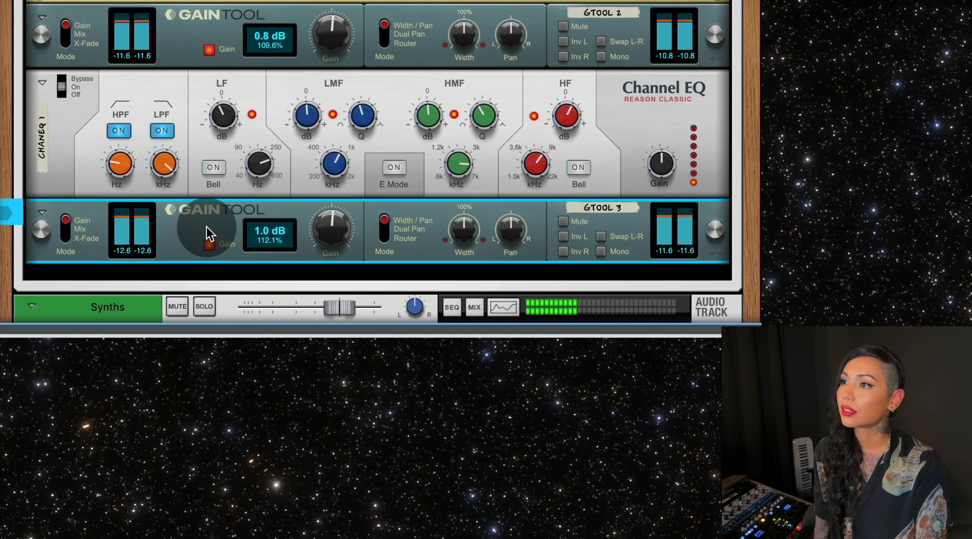
key("space")
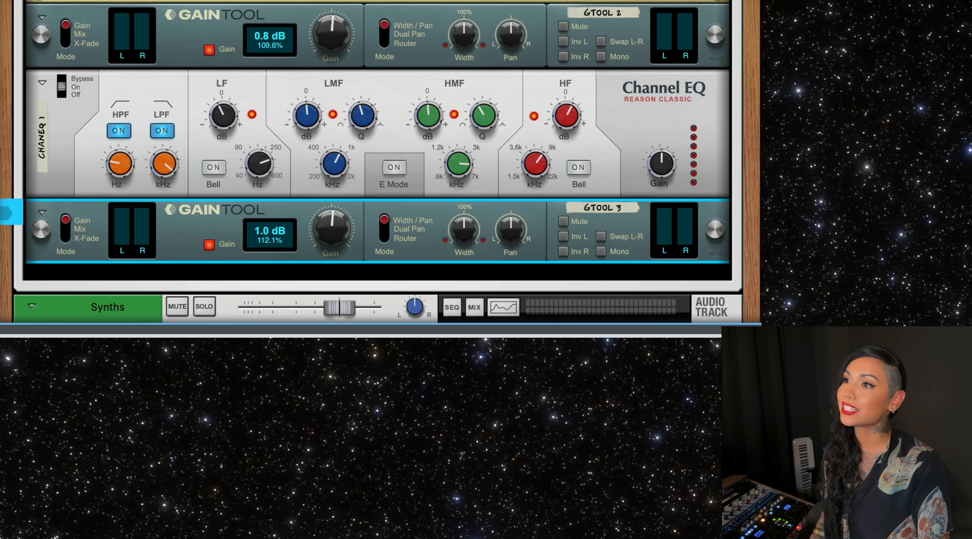
Step: Add a Channel Dynamics below the third Gain Tool, set its input gain to 1.12 dB and lower the compressor's ratio and threshold
left_click_drag(0, 72, 339, 269)
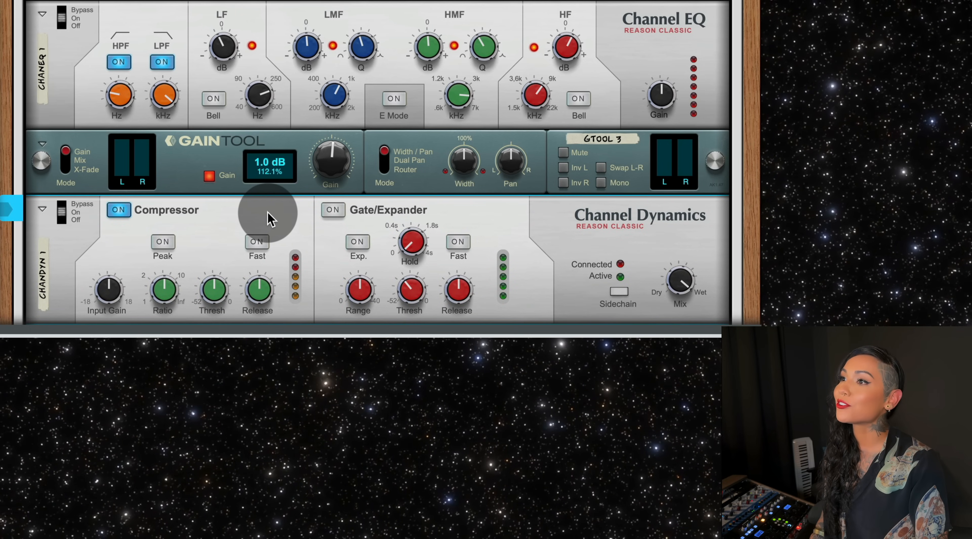
left_click(113, 292)
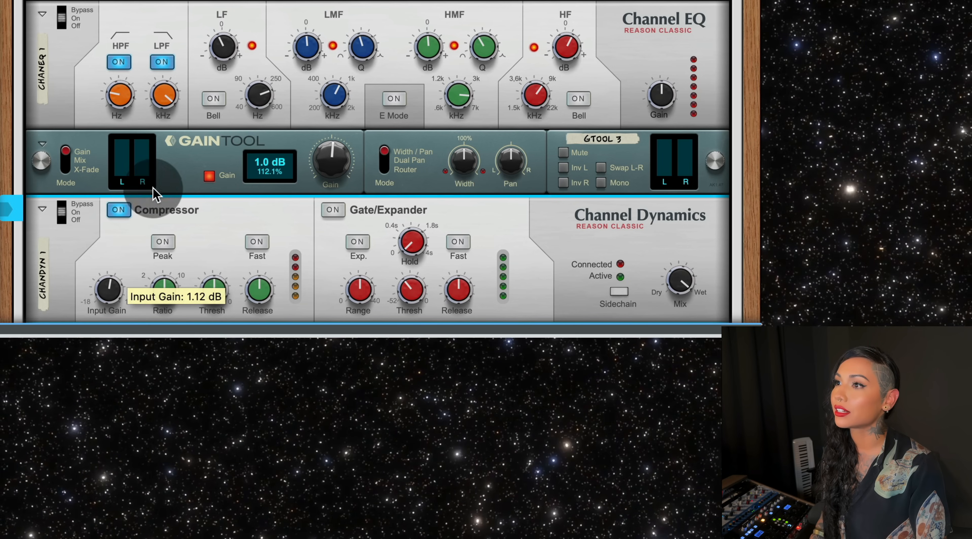
left_click_drag(158, 288, 158, 309)
left_click_drag(212, 283, 202, 304)
scroll(223, 198, "down", 2)
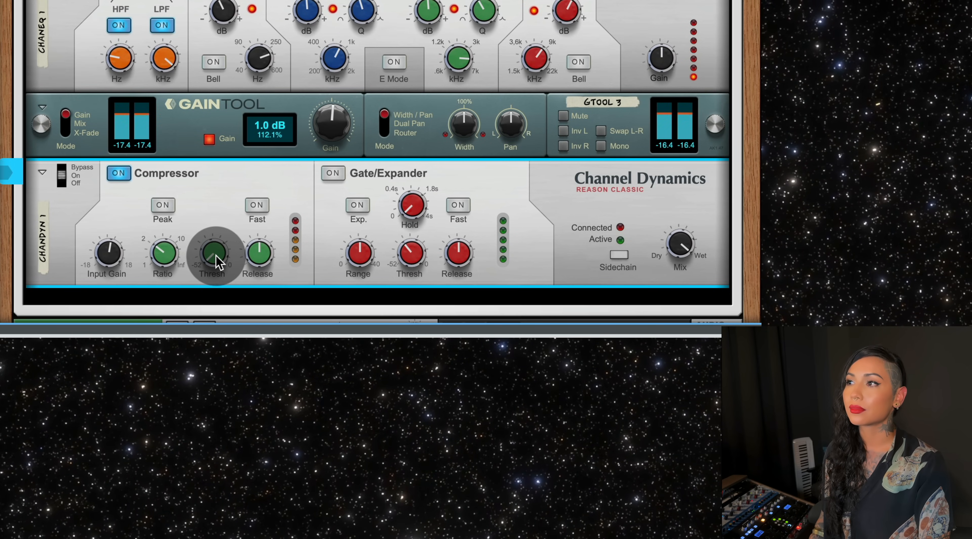
Step: Enable the compressor's Peak and Fast modes and adjust its threshold to -47.1 dB during playback
scroll(214, 259, "up", 3)
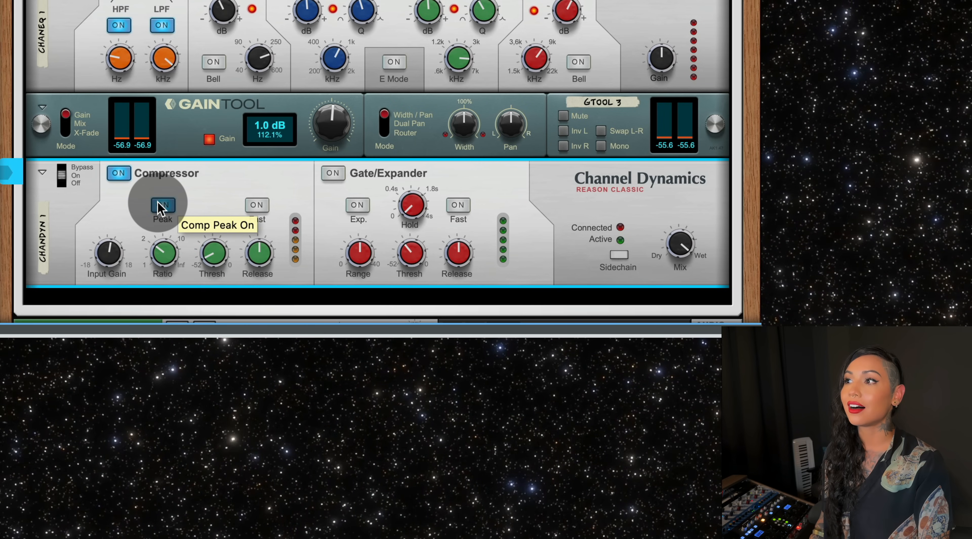
left_click(257, 205)
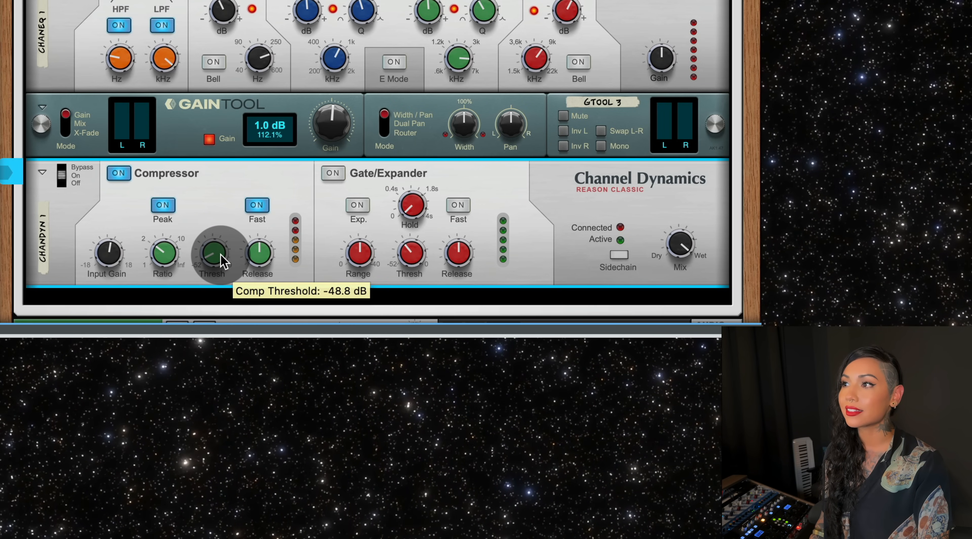
scroll(217, 257, "down", 2)
scroll(223, 257, "up", 3)
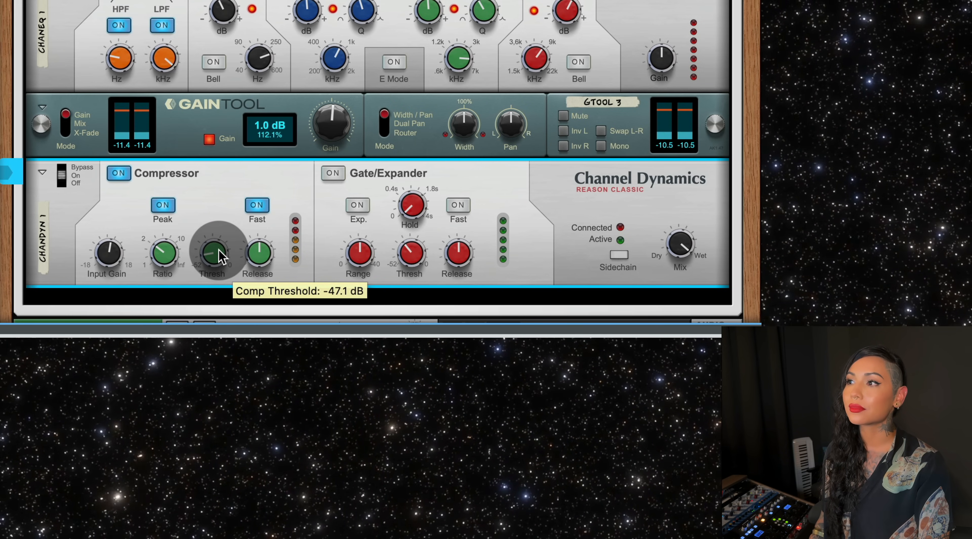
Step: Fine-tune the Channel Dynamics compressor's threshold by ear during playback
scroll(222, 258, "up", 3)
scroll(223, 257, "down", 1)
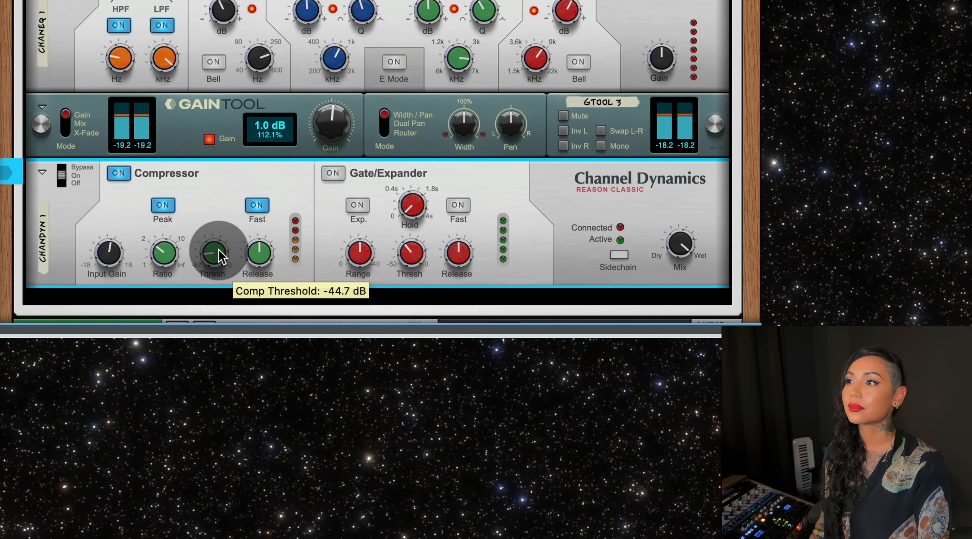
scroll(220, 258, "down", 1)
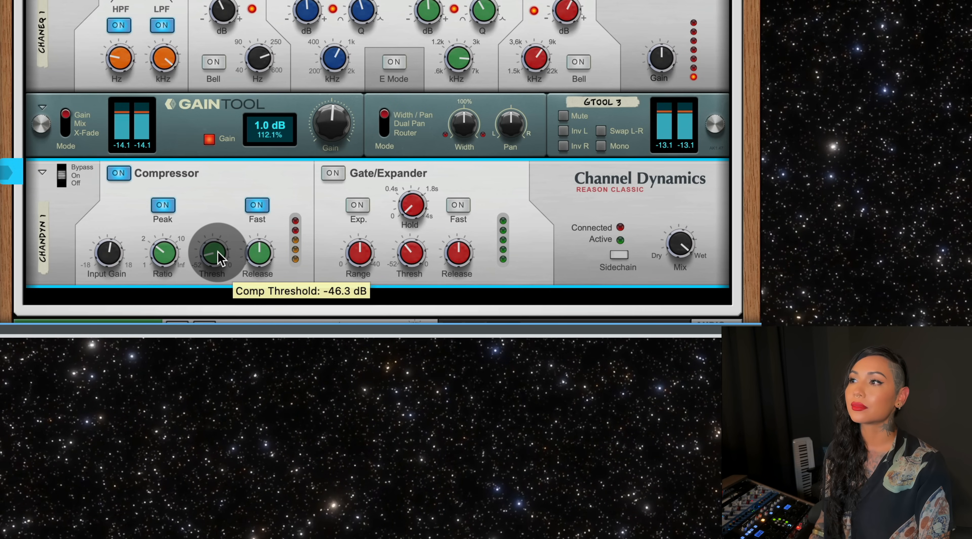
scroll(222, 258, "up", 1)
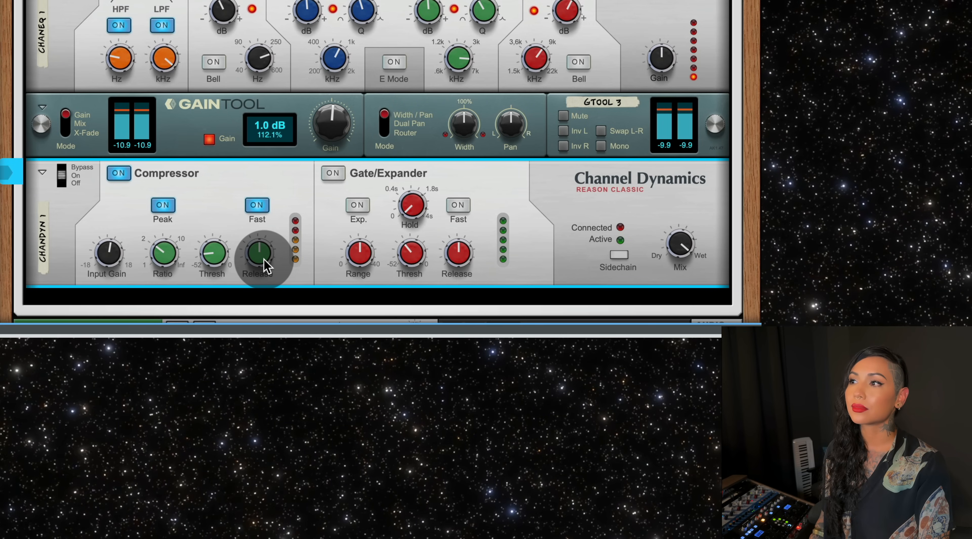
Step: Shorten the Channel Dynamics compressor's release to below 500 ms while listening to the vocal
mouse_move(263, 258)
key("space")
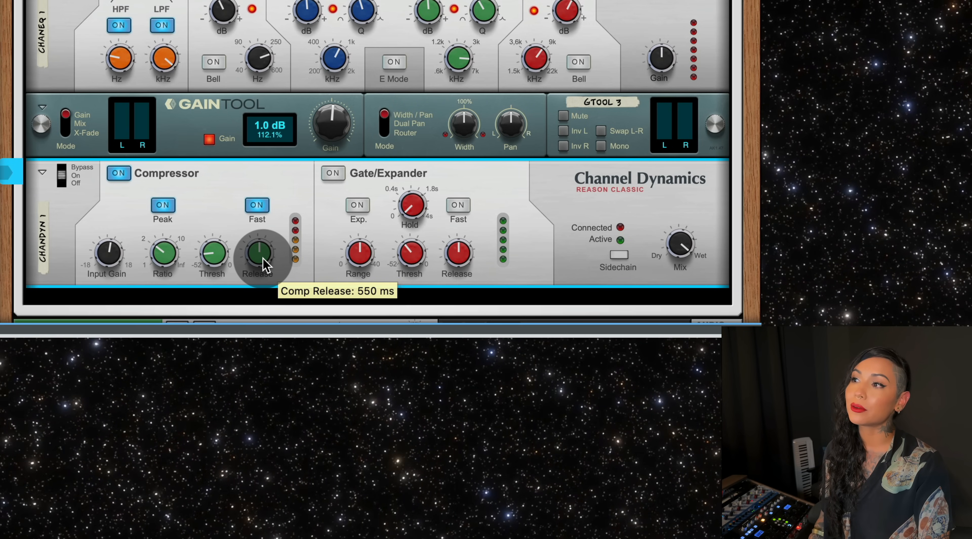
key("space")
scroll(264, 266, "down", 3)
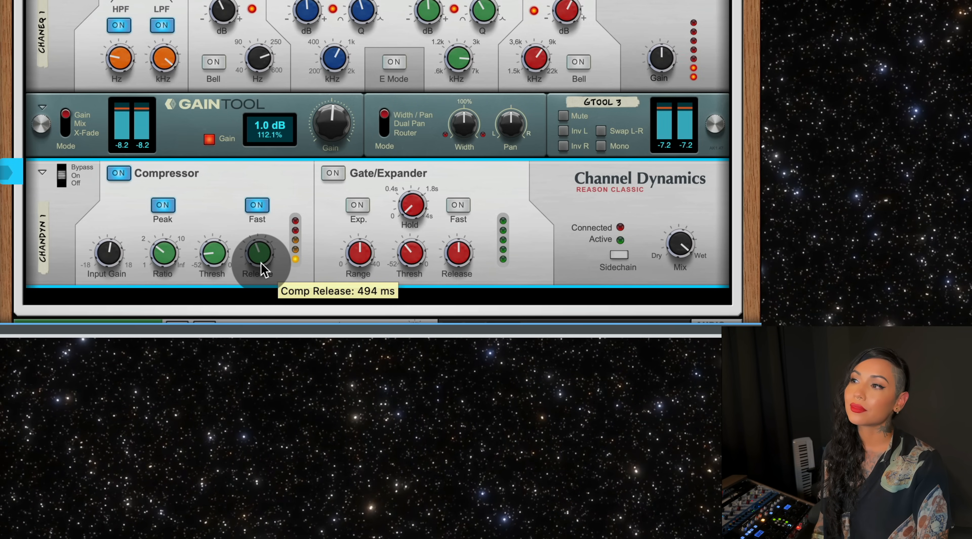
scroll(263, 268, "down", 3)
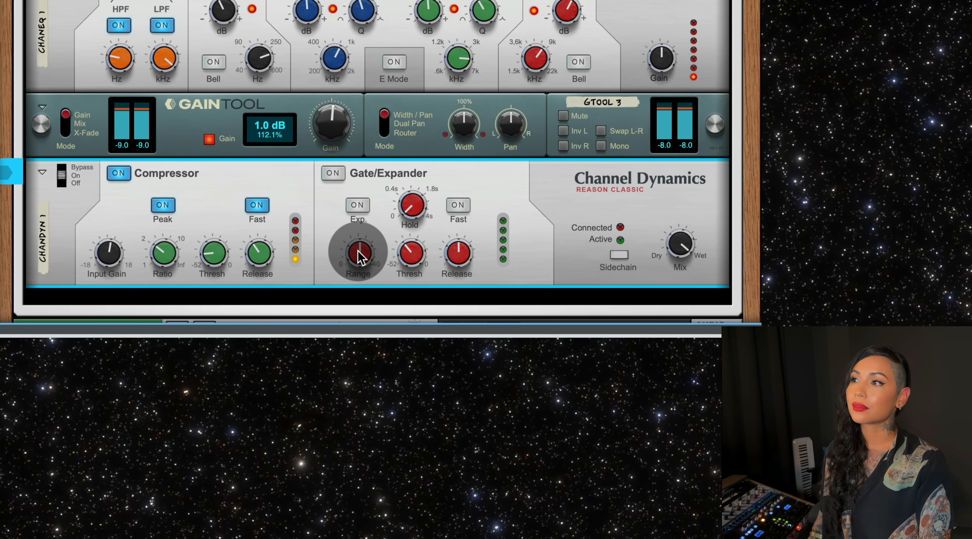
key("space")
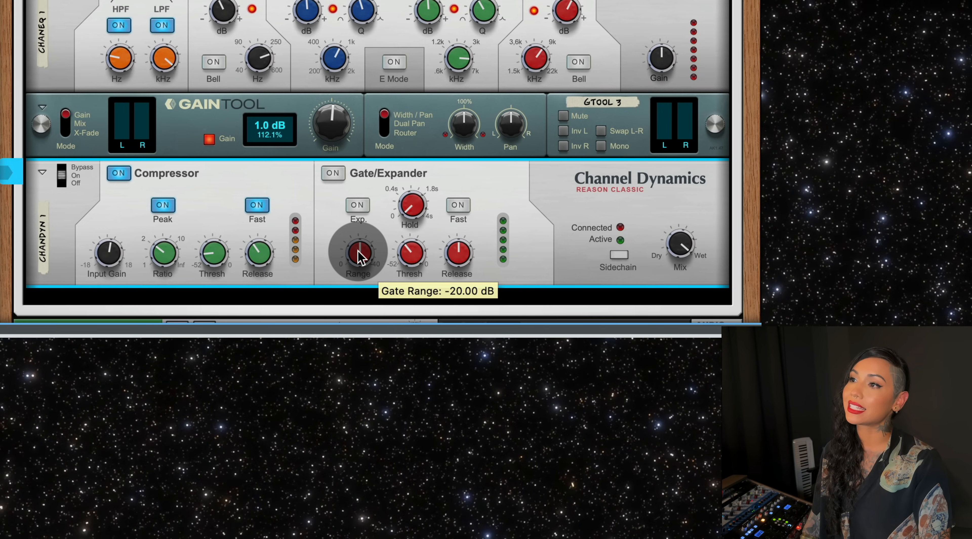
Step: Lower the Channel Dynamics mix below 100% and compare the vocal with the device bypassed and active, leaving it switched on
key("space")
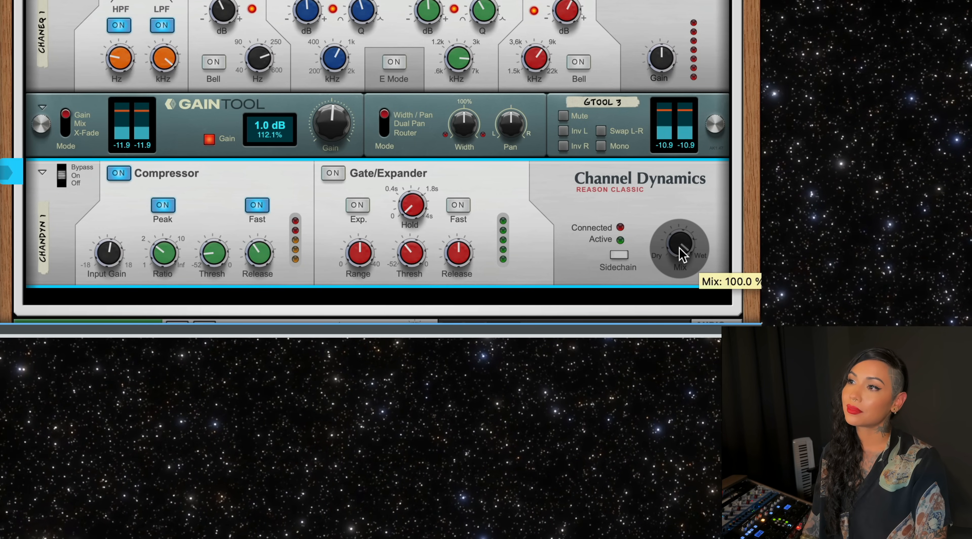
left_click_drag(680, 248, 684, 269)
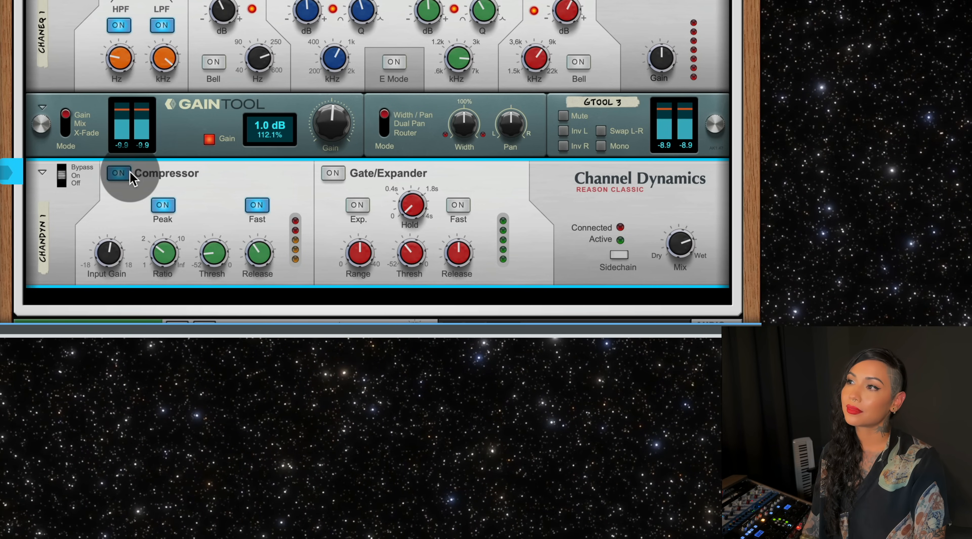
left_click(63, 178)
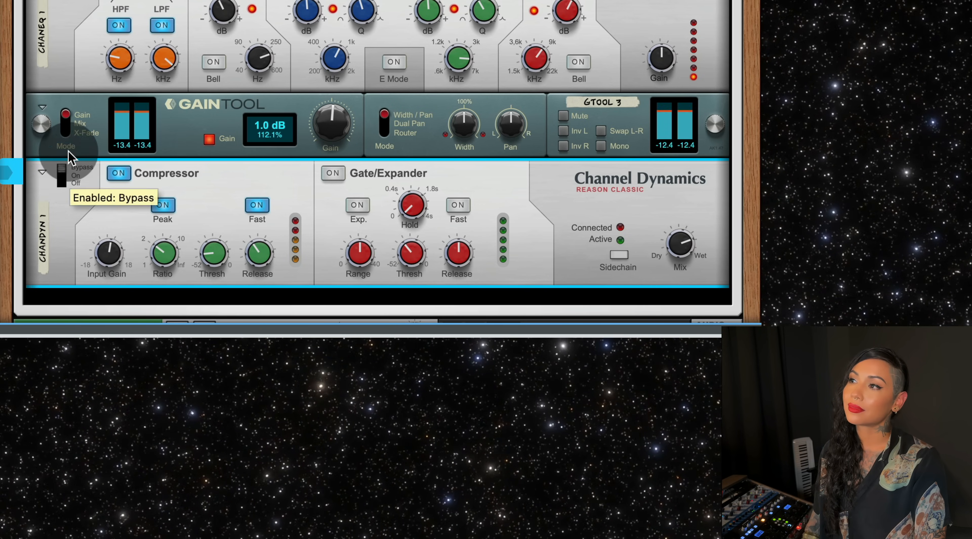
left_click(62, 177)
scroll(65, 178, "down", 1)
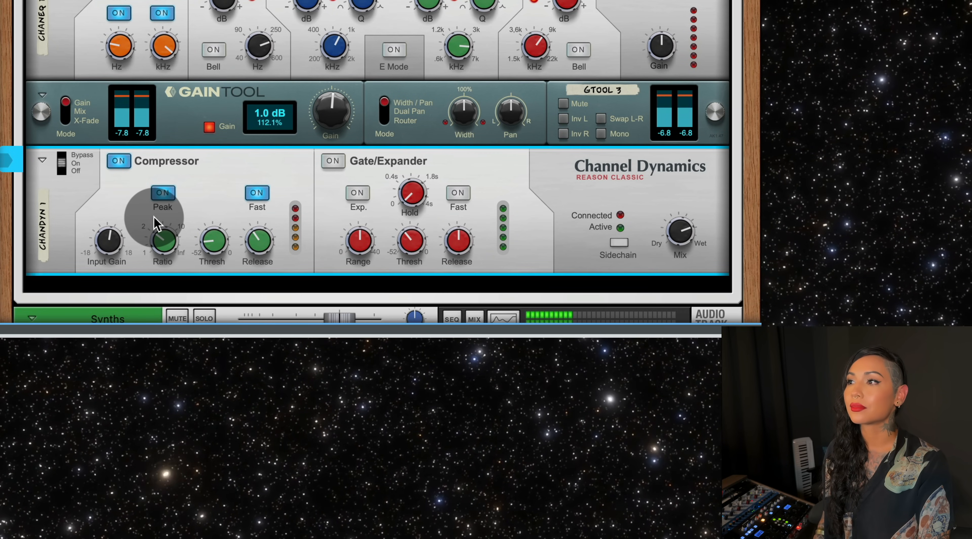
Step: Add a fourth Gain Tool below the Channel Dynamics and set its gain to 1.4 dB, checking the levels during playback
key("space")
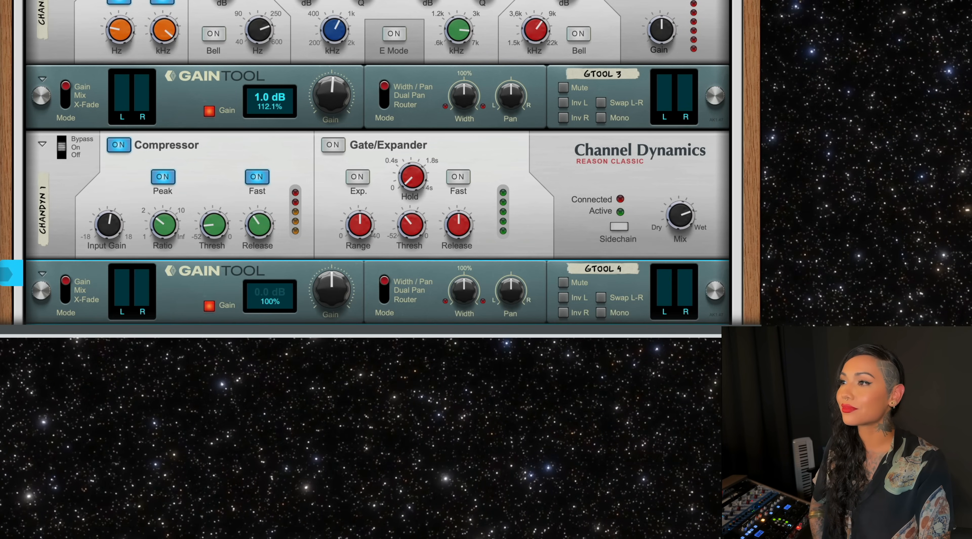
key("space")
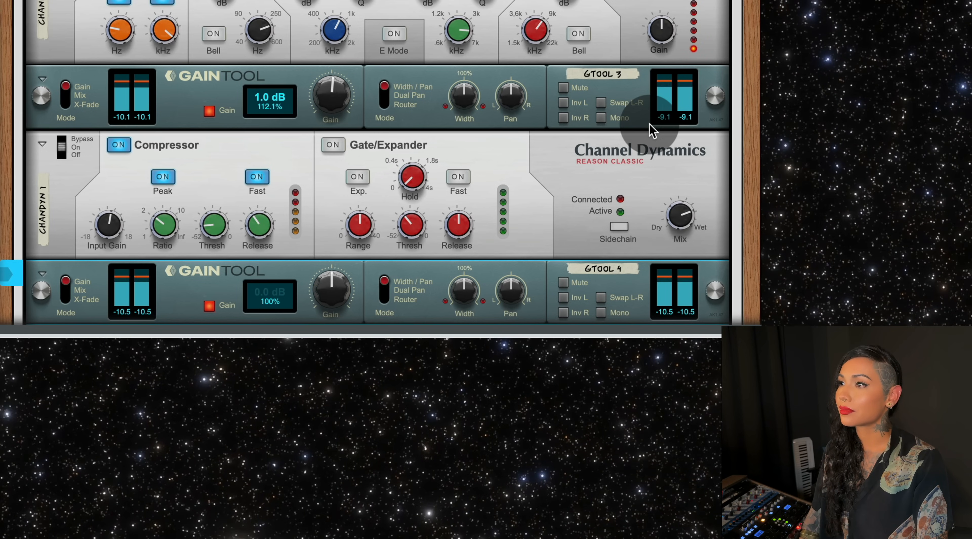
key("space")
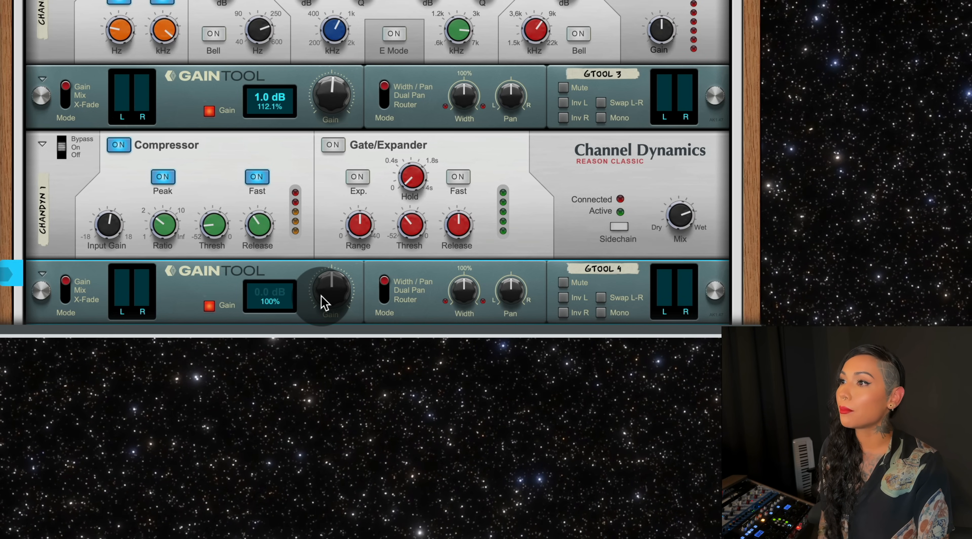
left_click_drag(324, 291, 328, 282)
key("space")
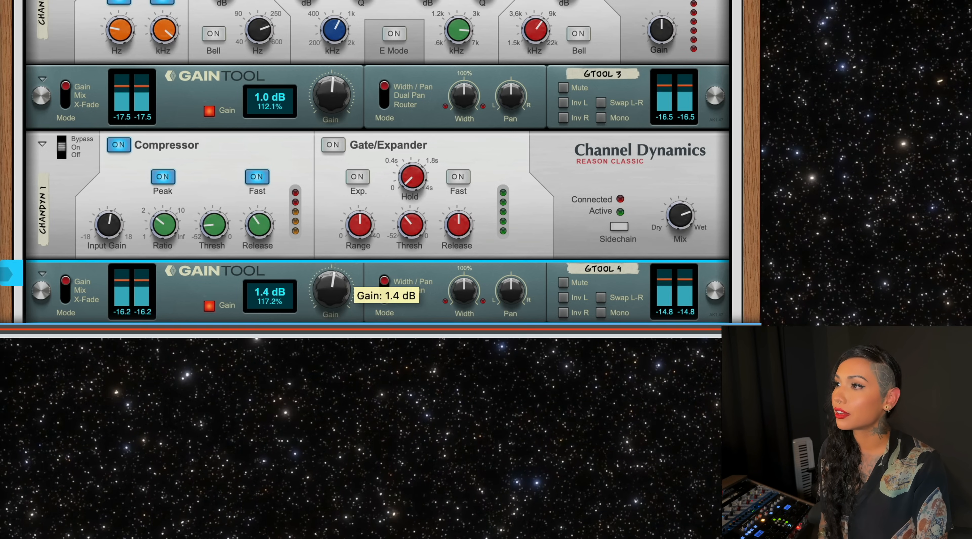
scroll(475, 292, "down", 1)
scroll(475, 293, "down", 2)
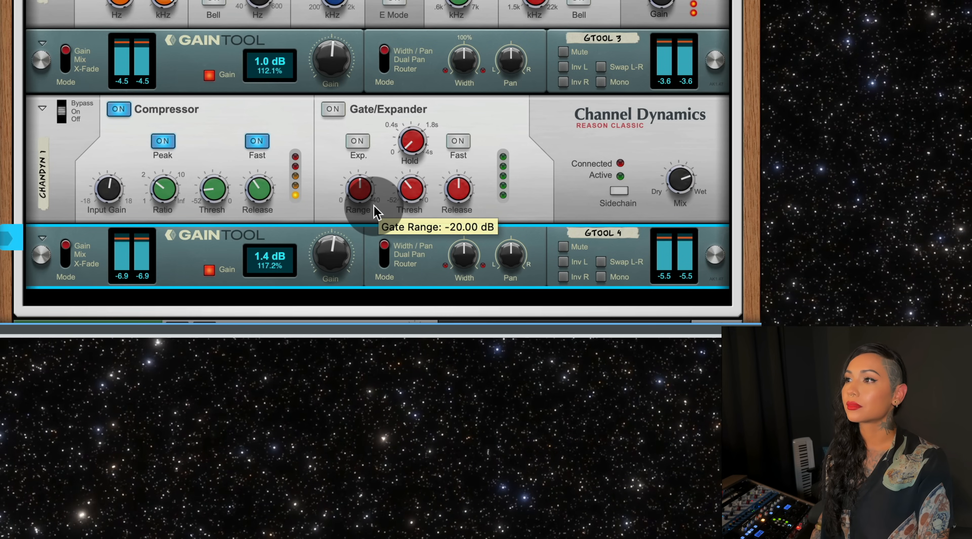
Step: Add an MClass Compressor below the fourth Gain Tool and set its ratio to 1.86:1 and threshold to -25.2 dB
key("space")
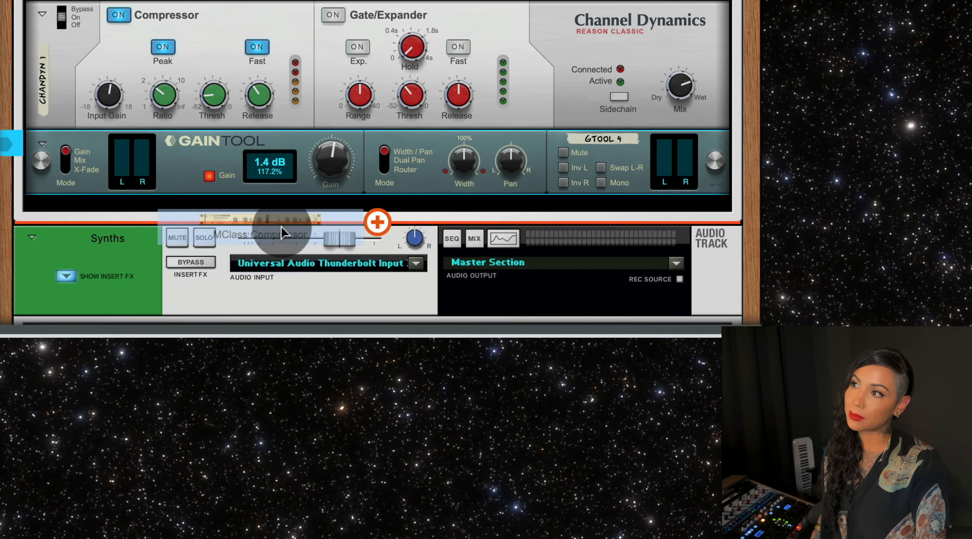
left_click_drag(282, 226, 286, 214)
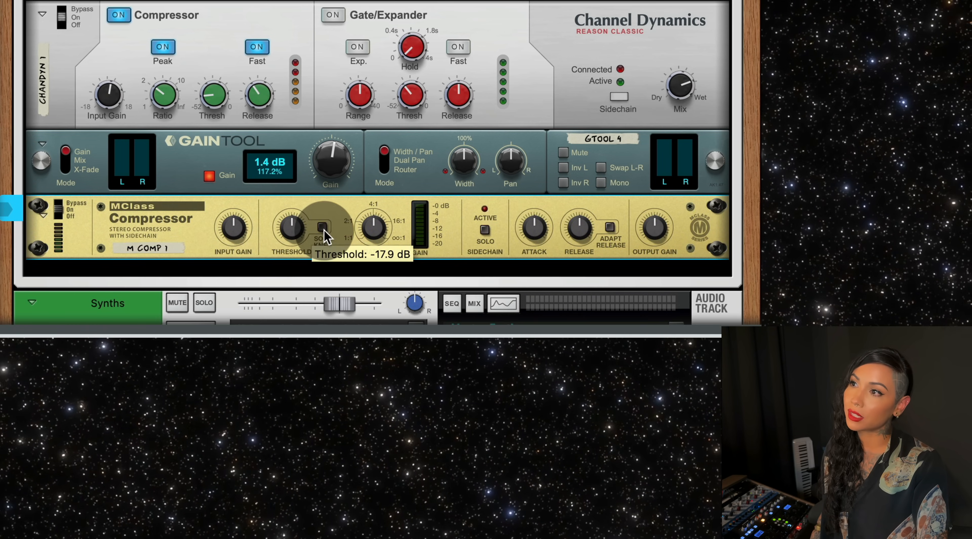
left_click_drag(368, 226, 372, 247)
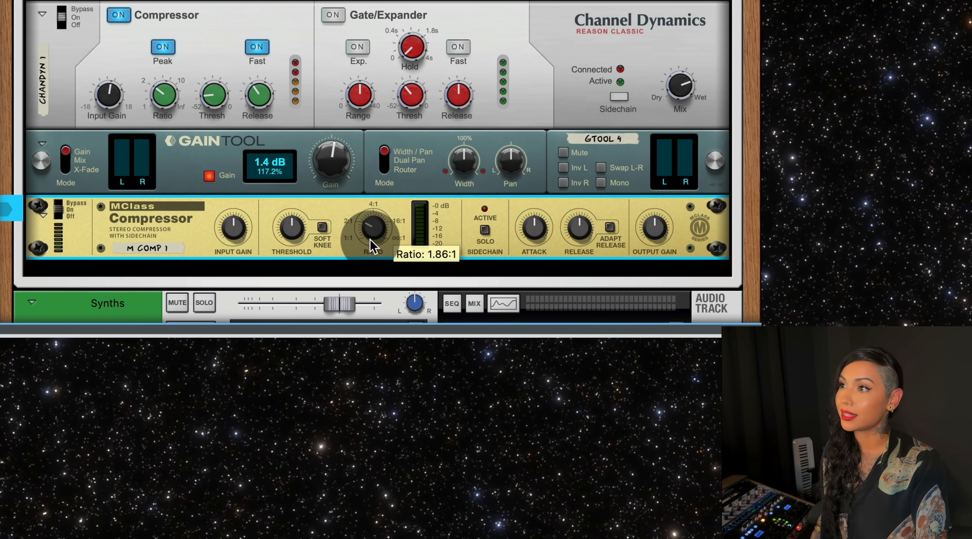
key("space")
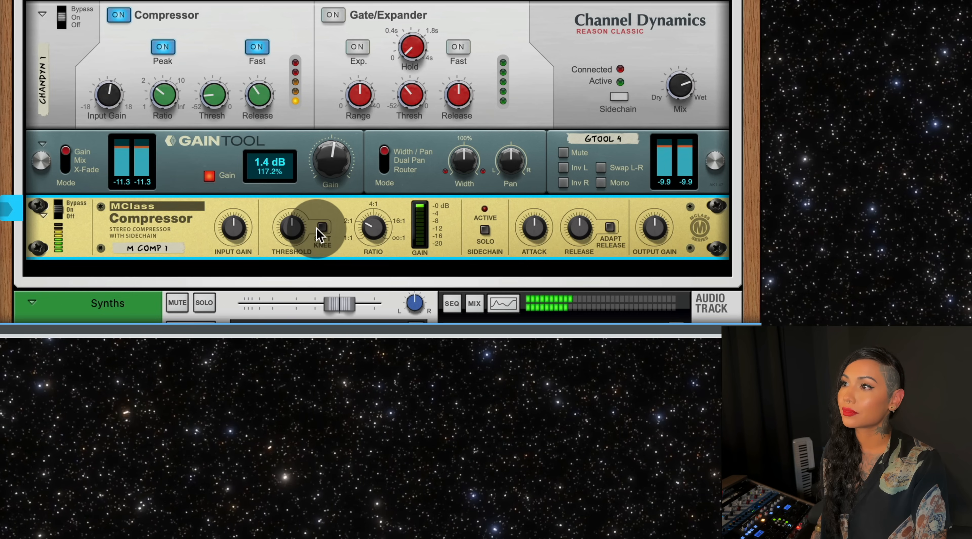
left_click_drag(318, 234, 304, 250)
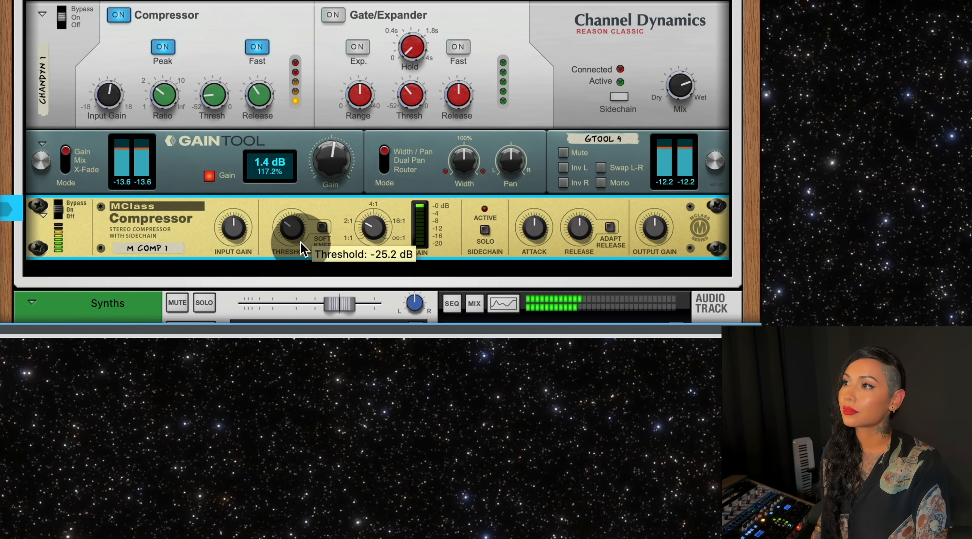
key("space")
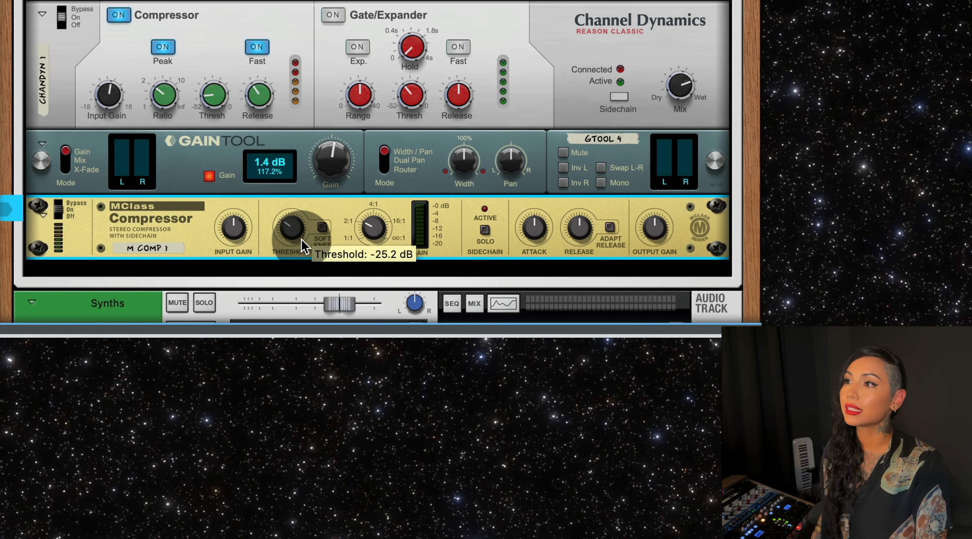
Step: Set the MClass Compressor's attack to 22 ms and its release to 249 ms during playback
key("space")
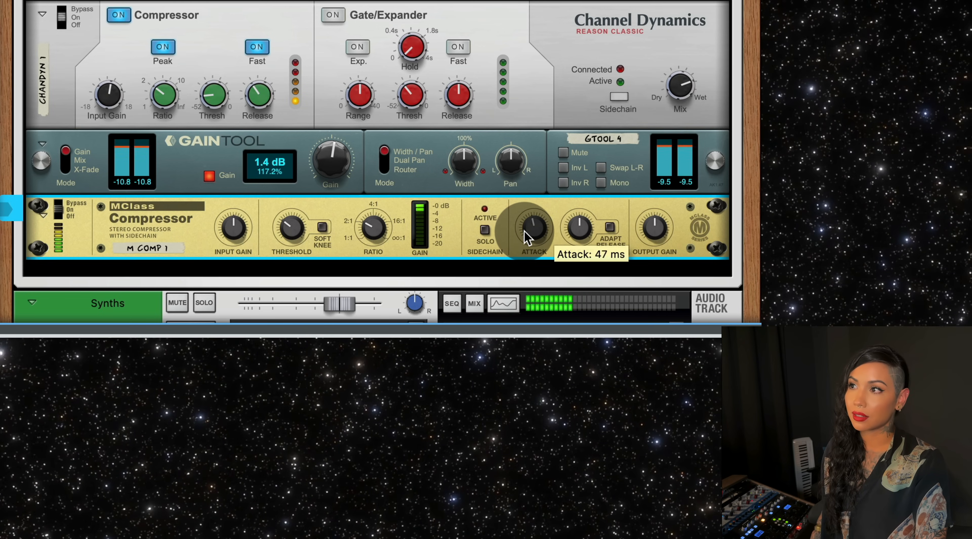
left_click_drag(525, 231, 521, 245)
left_click(580, 229)
left_click_drag(580, 229, 577, 239)
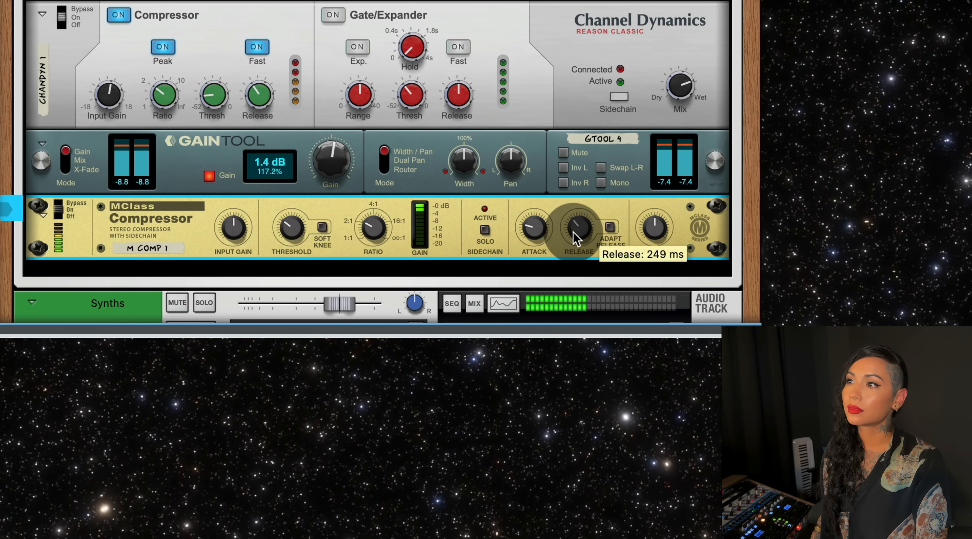
key("space")
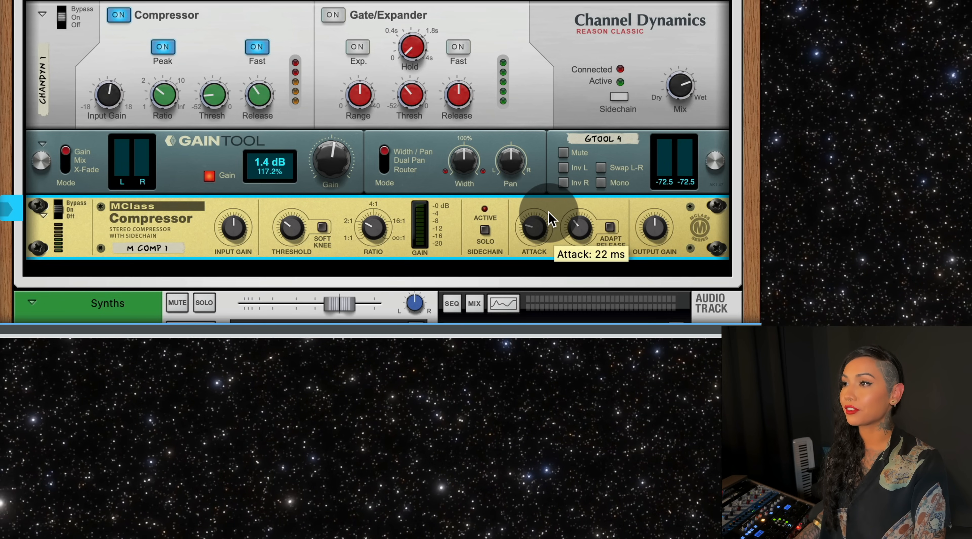
Step: Raise the MClass Compressor's output gain to 1.9 and compare the vocal with it bypassed and active, leaving it switched on
key("space")
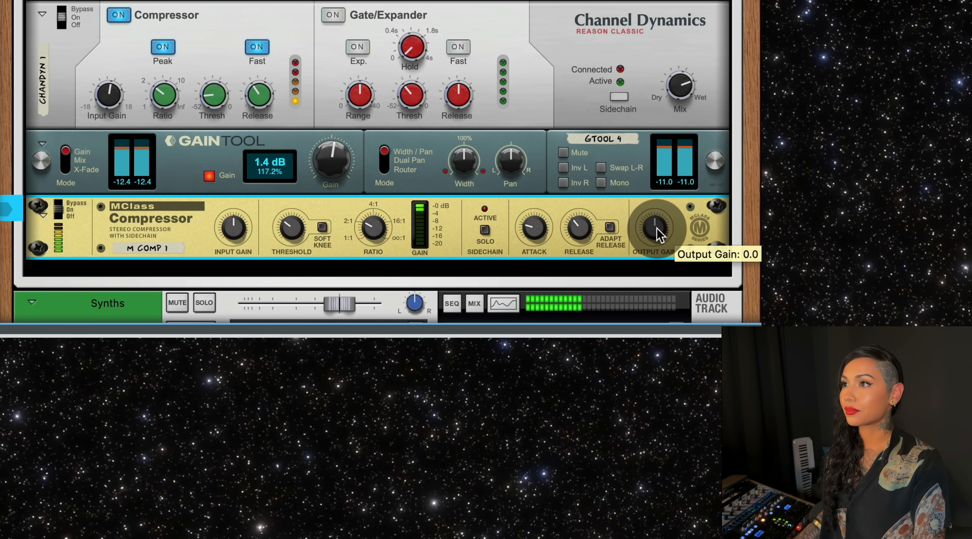
left_click_drag(657, 227, 661, 225)
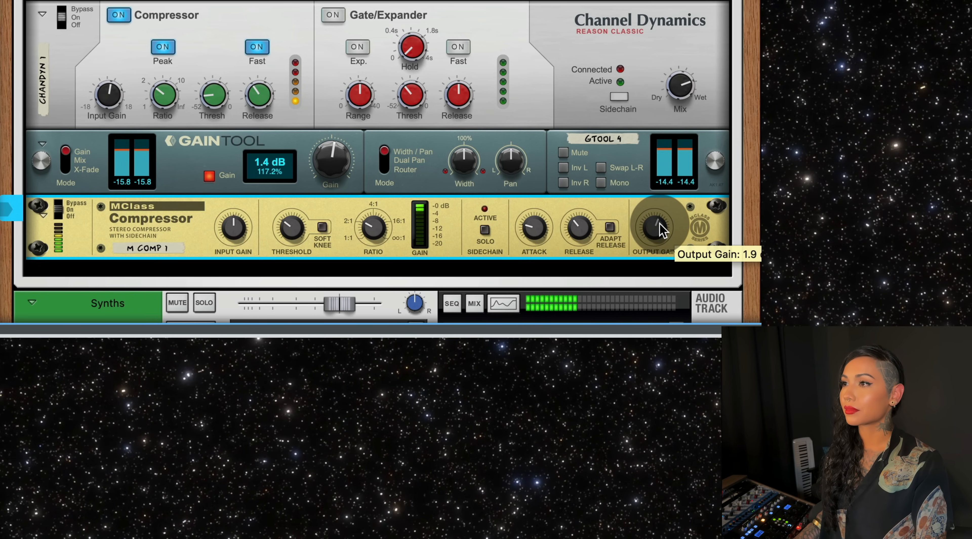
left_click(59, 205)
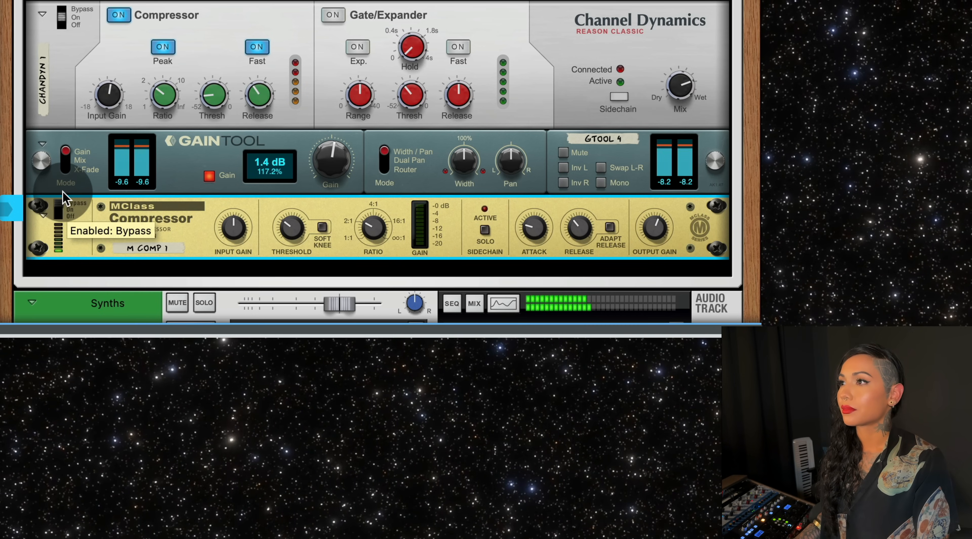
left_click(59, 207)
scroll(120, 232, "down", 1)
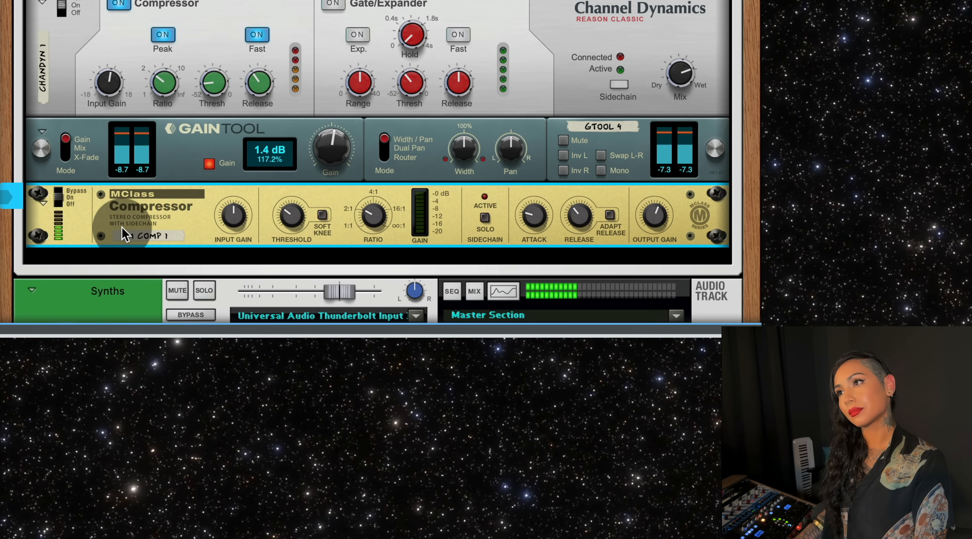
Step: Add a third MClass Equalizer below the MClass Compressor, enable its low shelf and cut the shelf's gain to -2.3 dB
key("space")
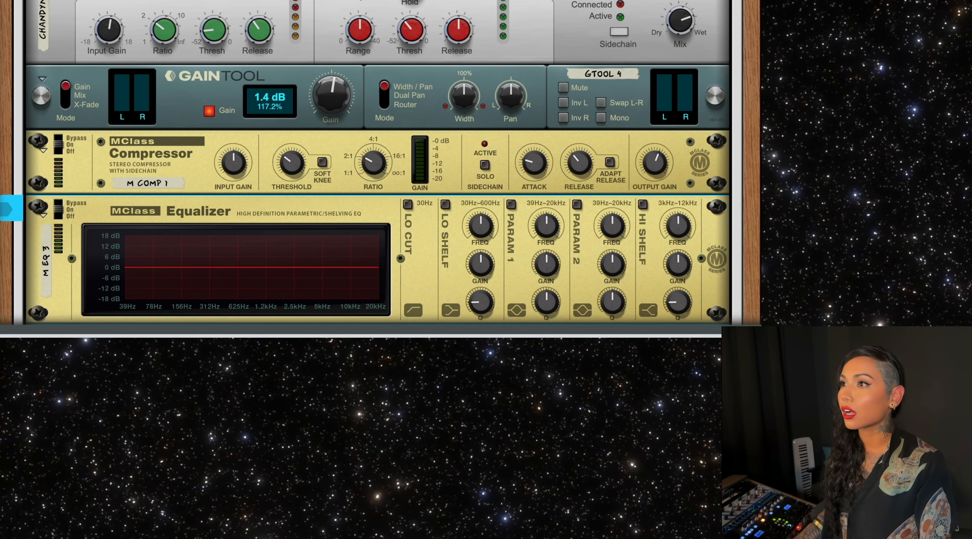
left_click(446, 204)
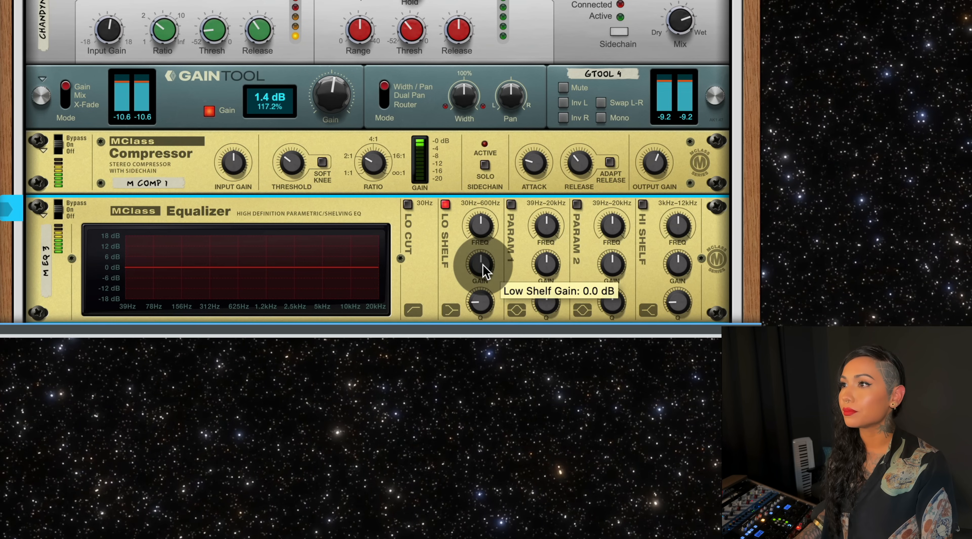
mouse_move(481, 263)
left_mouse_down()
mouse_move(473, 305)
mouse_move(476, 275)
left_mouse_up()
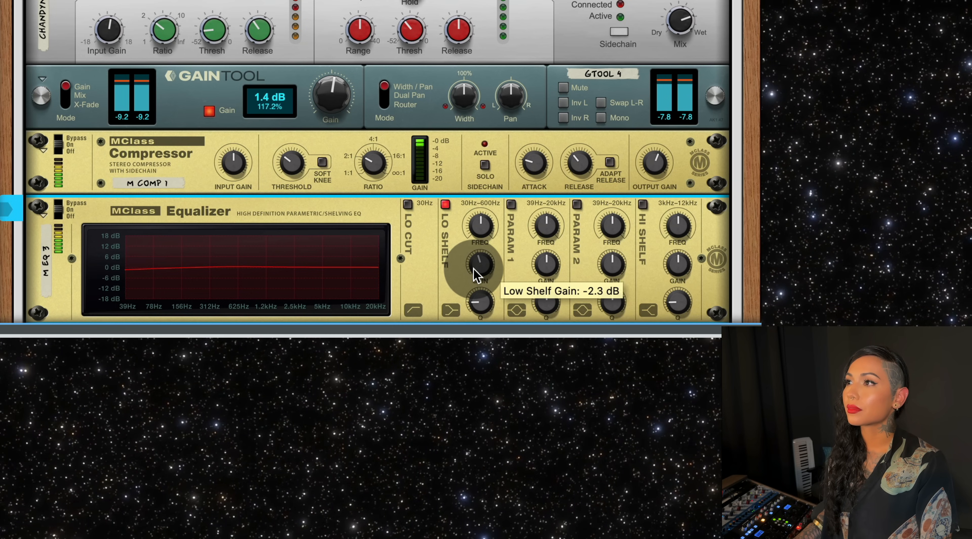
key("space")
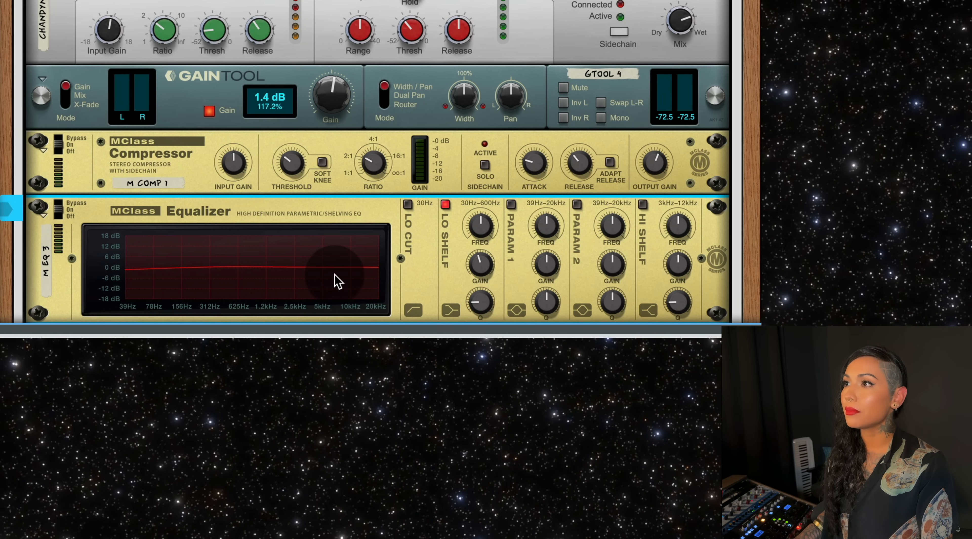
Step: Enable the third MClass Equalizer's first parametric band, tune it to about 250 Hz during playback and set its gain to -0.6 dB
left_click(513, 206)
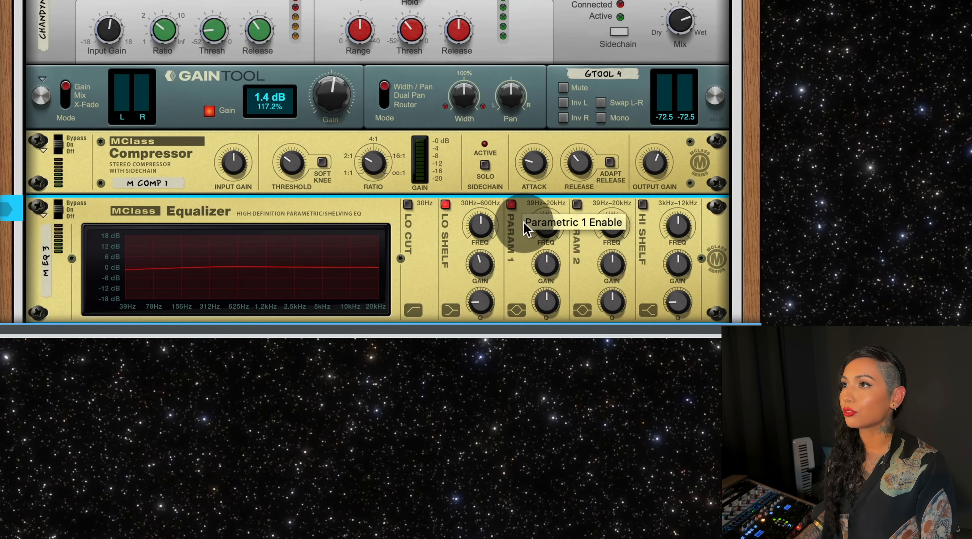
left_click_drag(541, 260, 540, 244)
key("space")
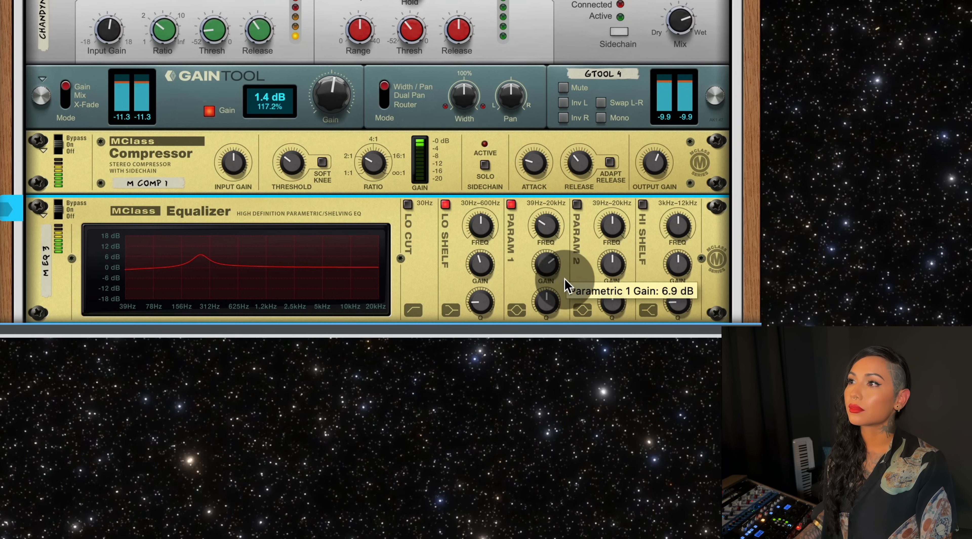
left_click_drag(546, 265, 549, 300)
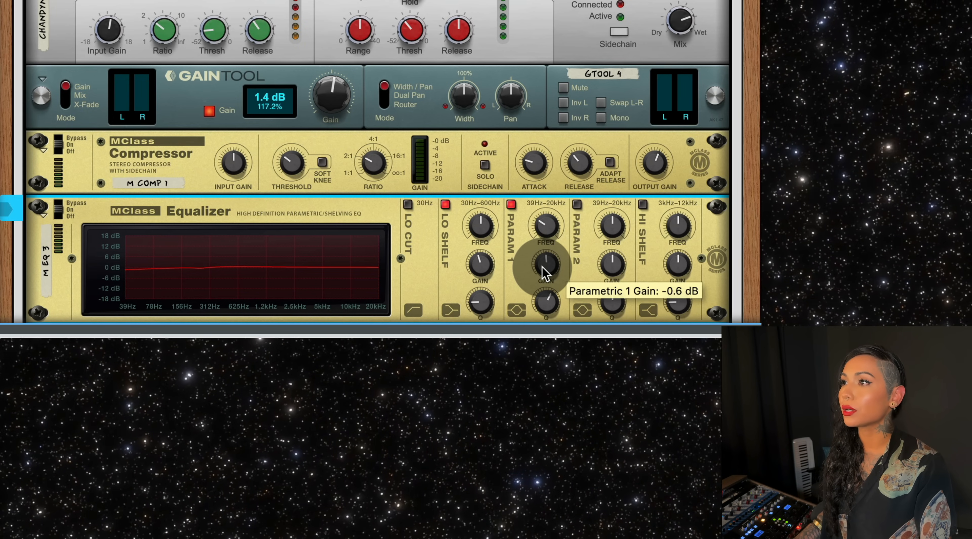
Step: Enable the third equalizer's second parametric band, make a slight cut near 700 Hz with Q 8.0, and compare the equalizer bypassed and active
left_click(577, 204)
left_click_drag(612, 263, 619, 268)
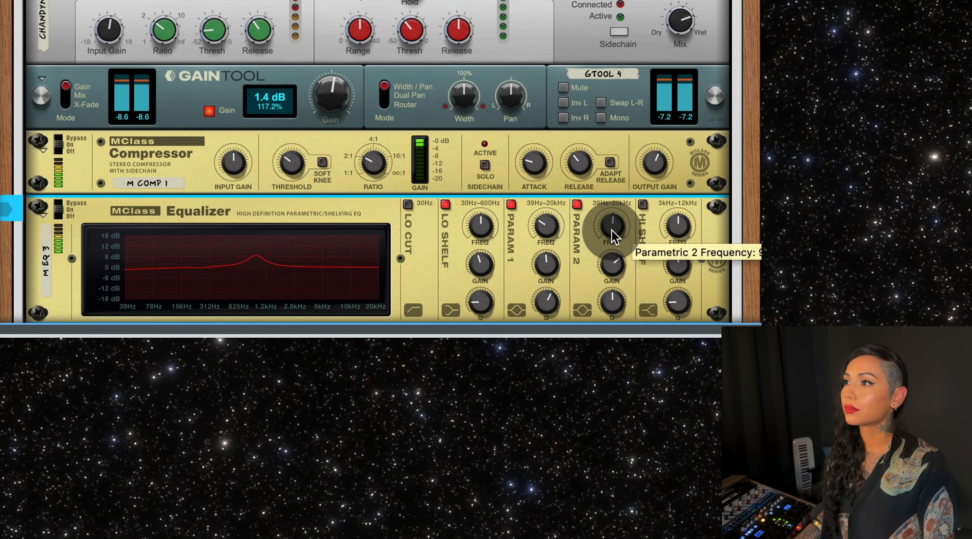
left_click_drag(611, 231, 611, 233)
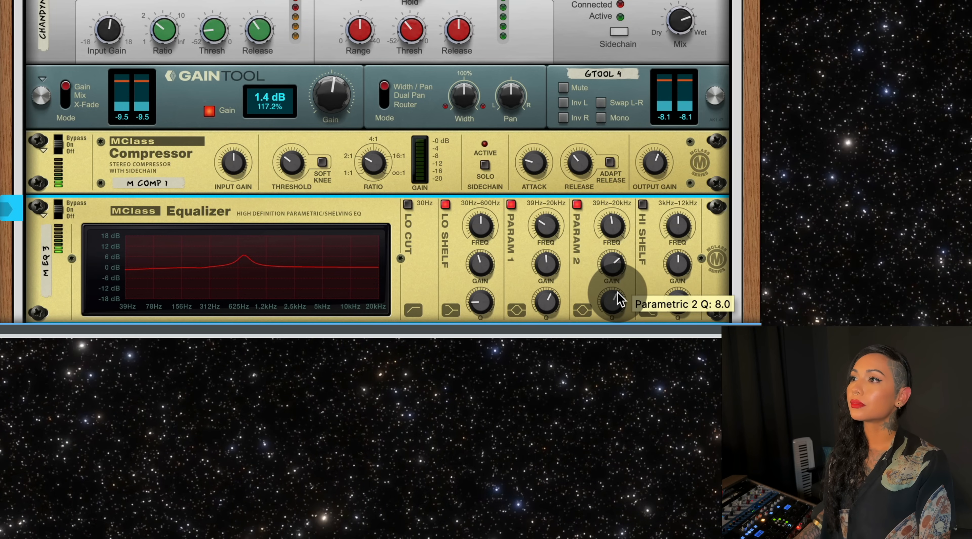
left_click_drag(614, 260, 613, 279)
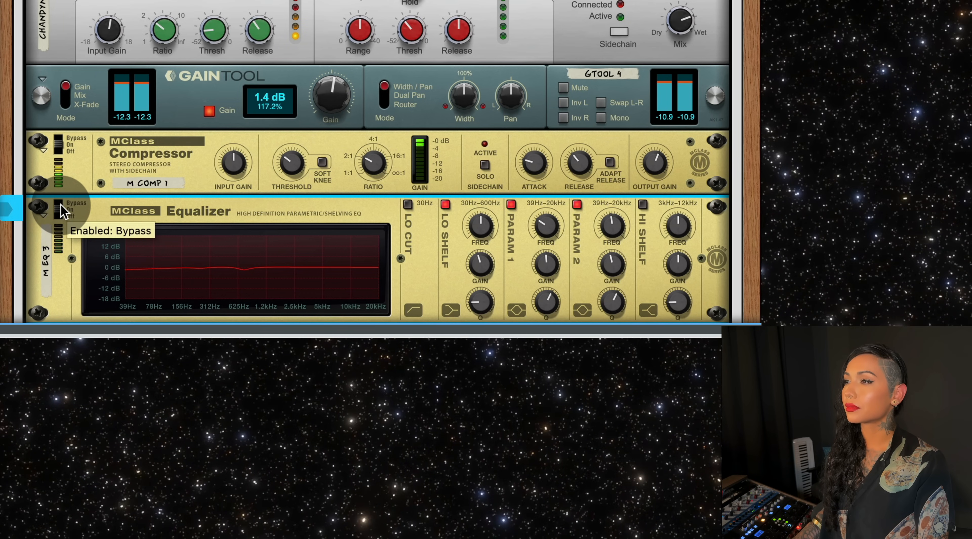
left_click(63, 207)
Step: Enable the third equalizer's high shelf, set its frequency to maximum and Q to minimum, and raise its gain slightly during playback
scroll(347, 271, "down", 2)
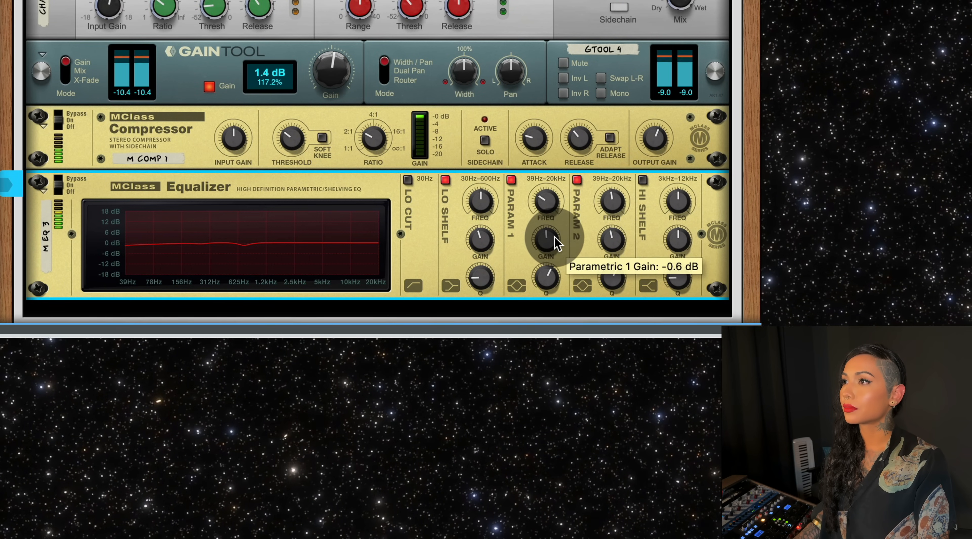
scroll(557, 244, "down", 2)
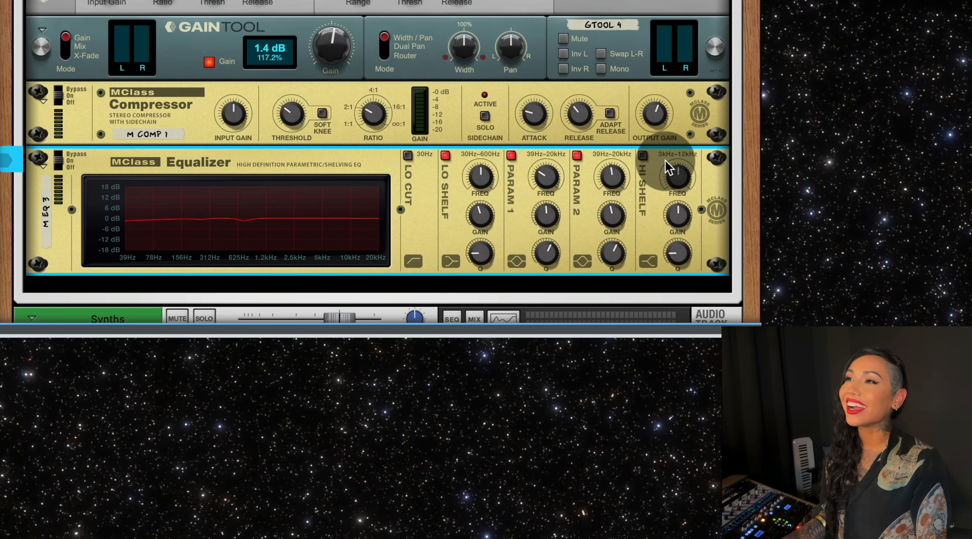
left_click(643, 158)
left_click_drag(677, 176, 678, 81)
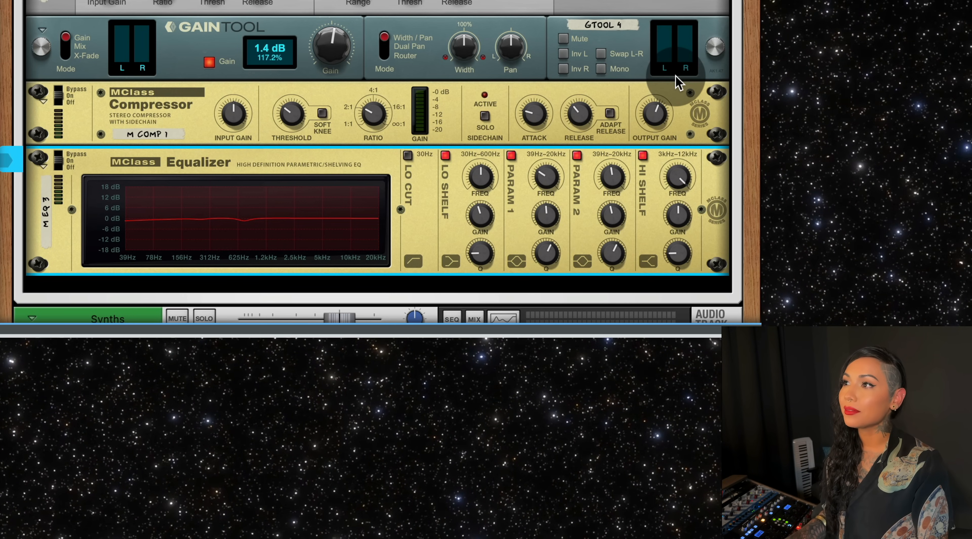
left_click_drag(677, 252, 682, 336)
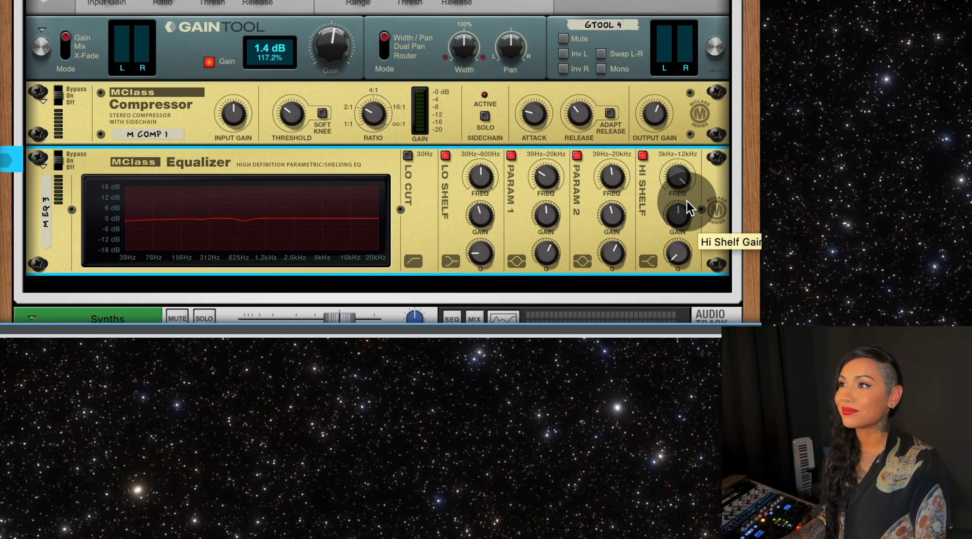
key("space")
left_click_drag(679, 215, 680, 210)
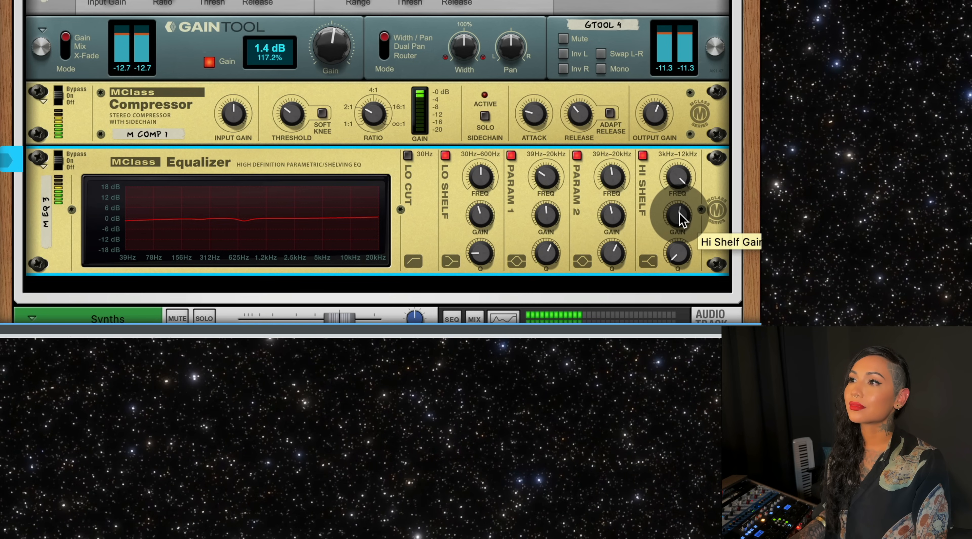
key("space")
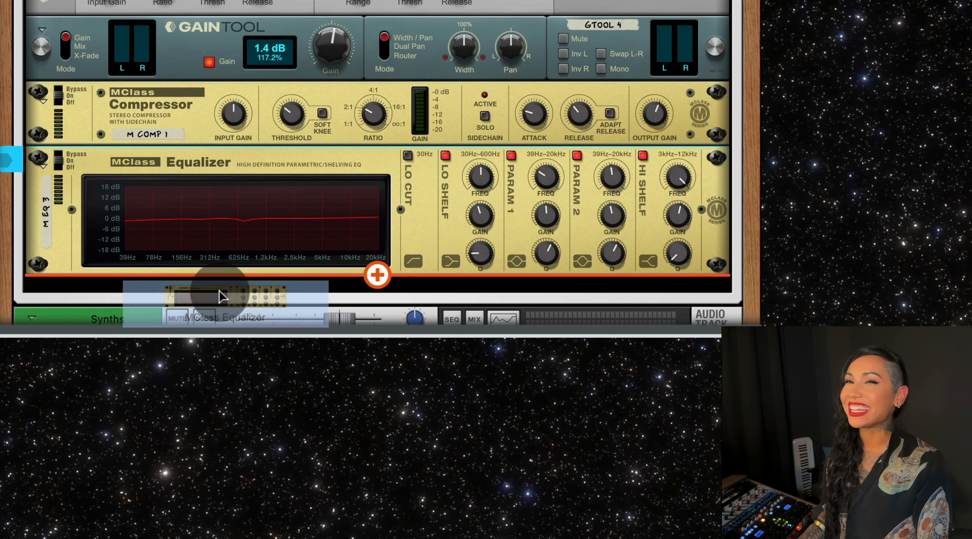
Step: Add a fourth MClass Equalizer below the third, enable its first parametric band and cut about 550 Hz by -1.7 dB during playback
left_click_drag(221, 295, 217, 298)
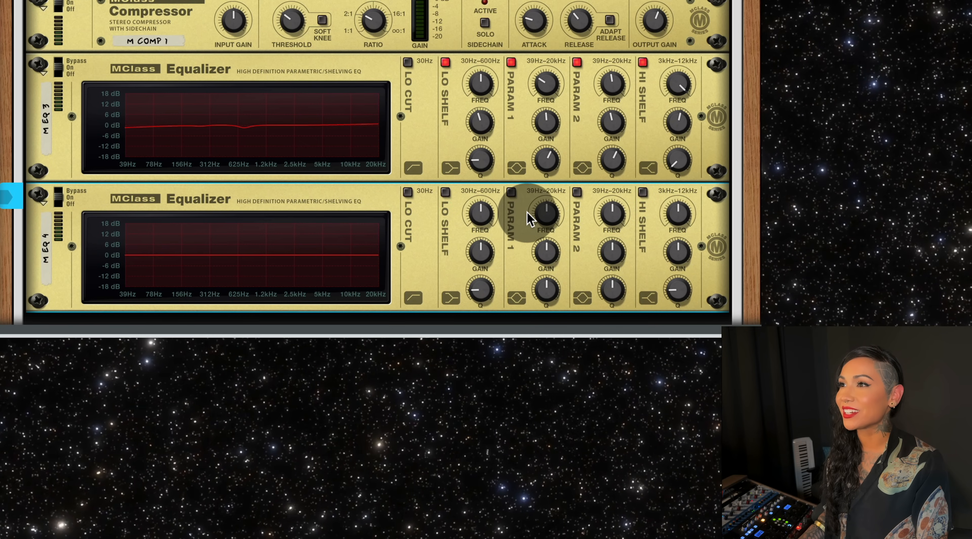
left_click(511, 192)
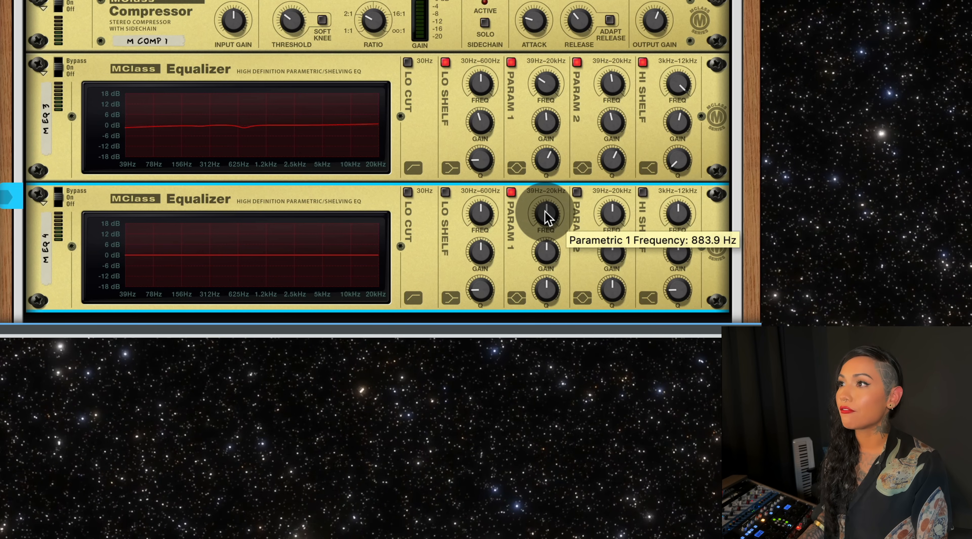
left_click_drag(551, 252, 552, 237)
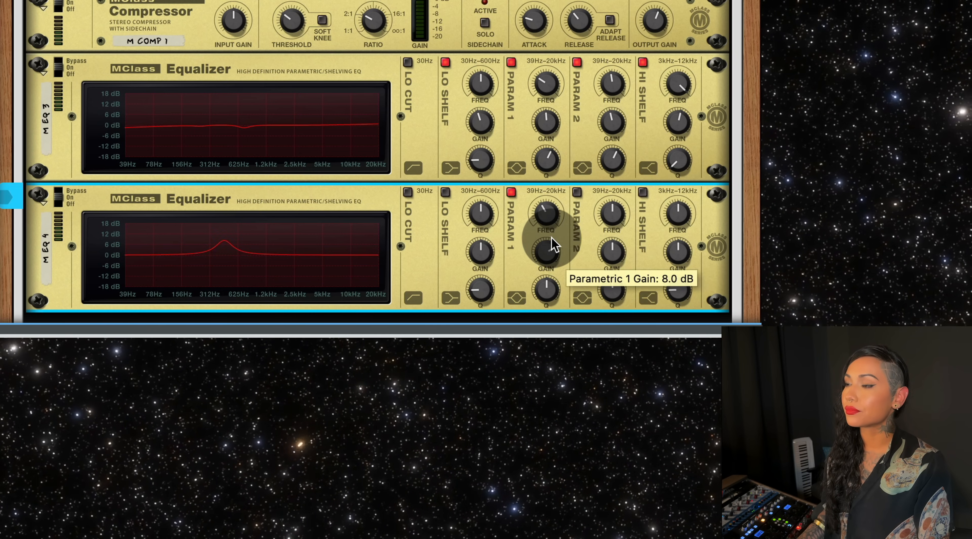
key("space")
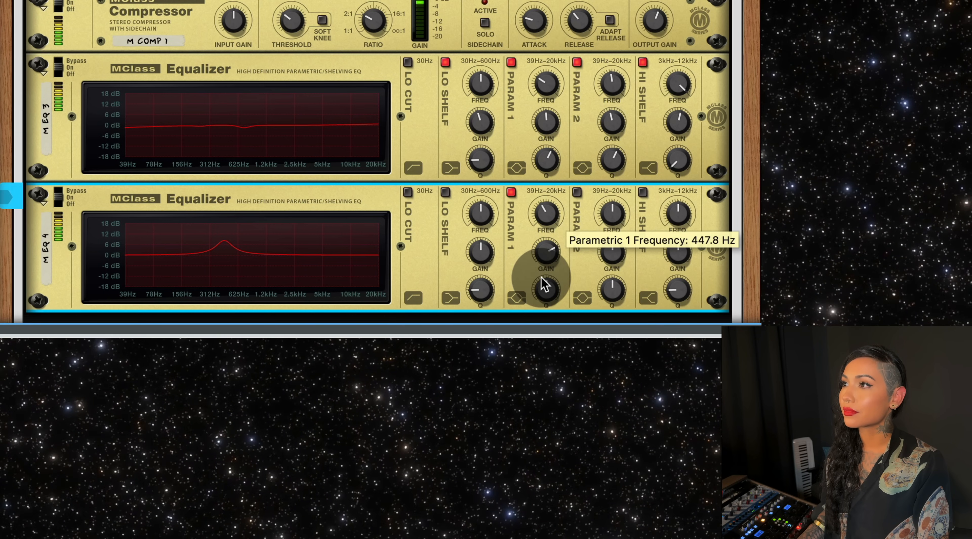
scroll(545, 287, "up", 10)
left_click_drag(548, 286, 546, 301)
left_click_drag(544, 211, 547, 209)
left_click_drag(550, 245, 550, 264)
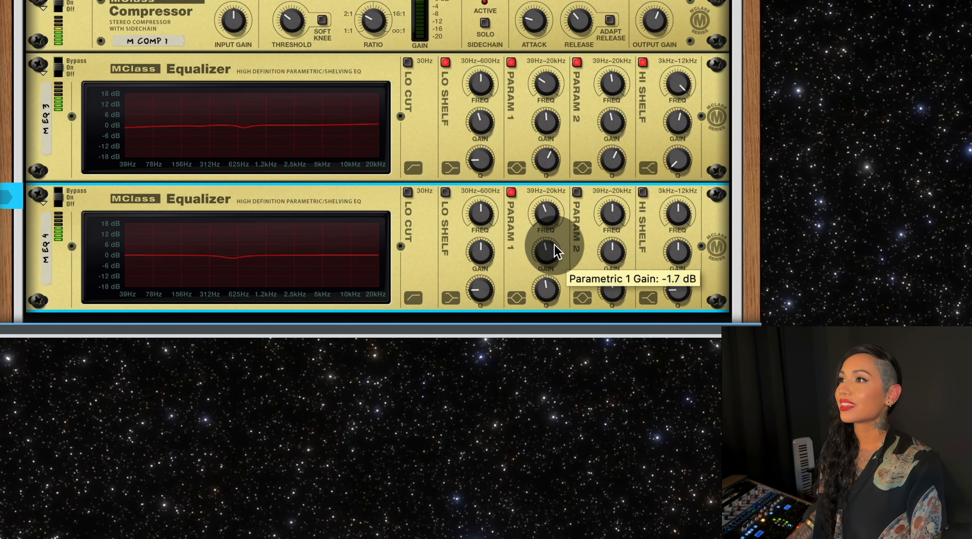
Step: Enable the fourth equalizer's second parametric band, set its Q to 19.1 and cut the highs just above 10 kHz to -2.3 dB
left_click(579, 194)
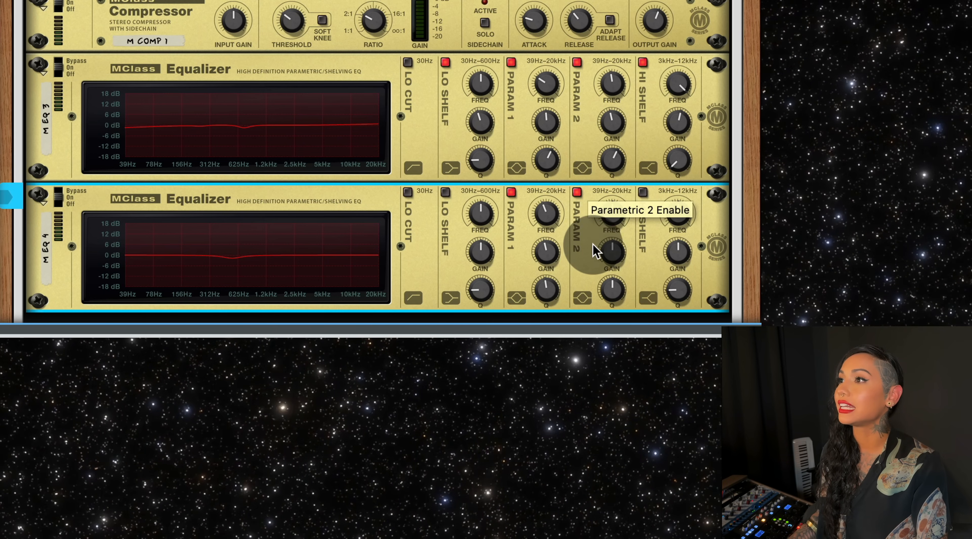
left_click_drag(612, 287, 619, 268)
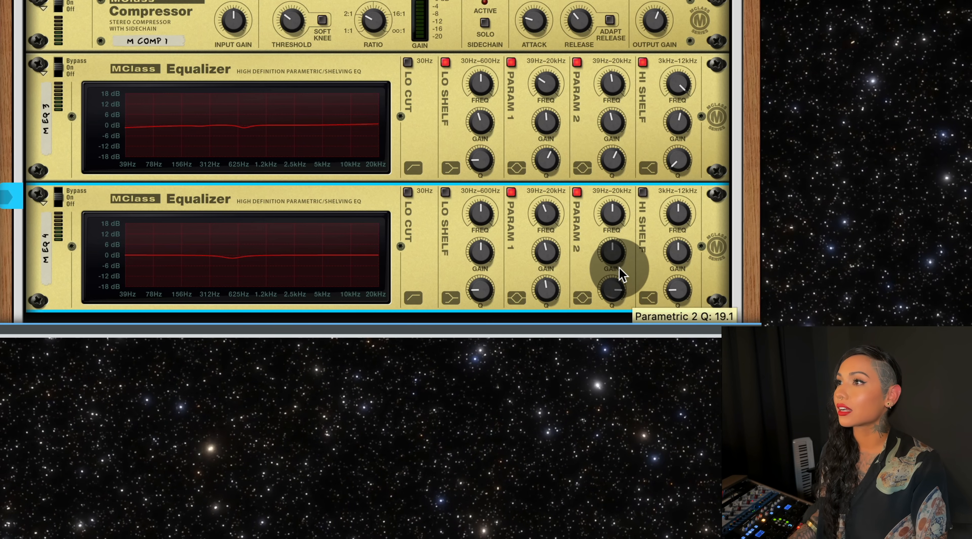
left_click_drag(621, 202, 629, 189)
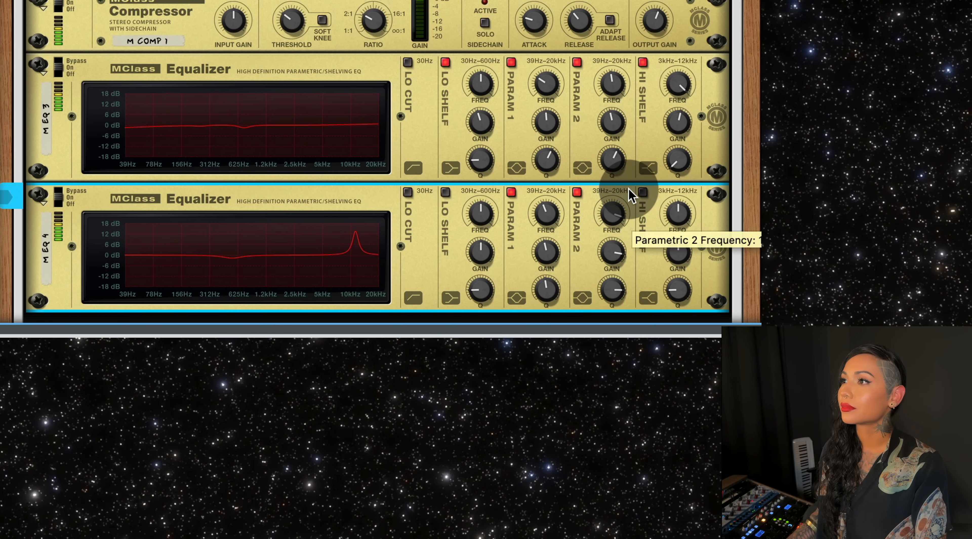
left_click_drag(616, 245, 620, 279)
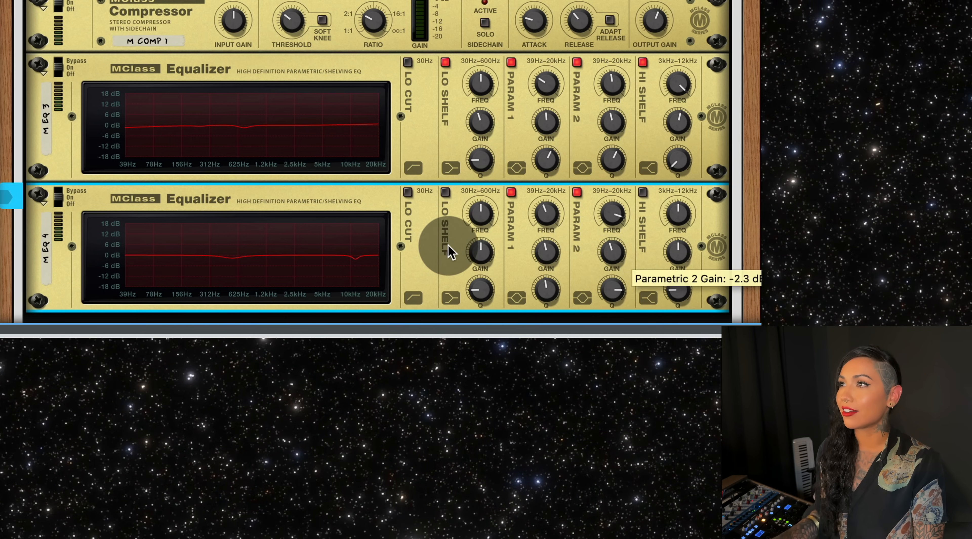
Step: Add a Master Bus Compressor below the fourth MClass Equalizer and set its make-up gain to 0.00 dB
scroll(449, 254, "down", 2)
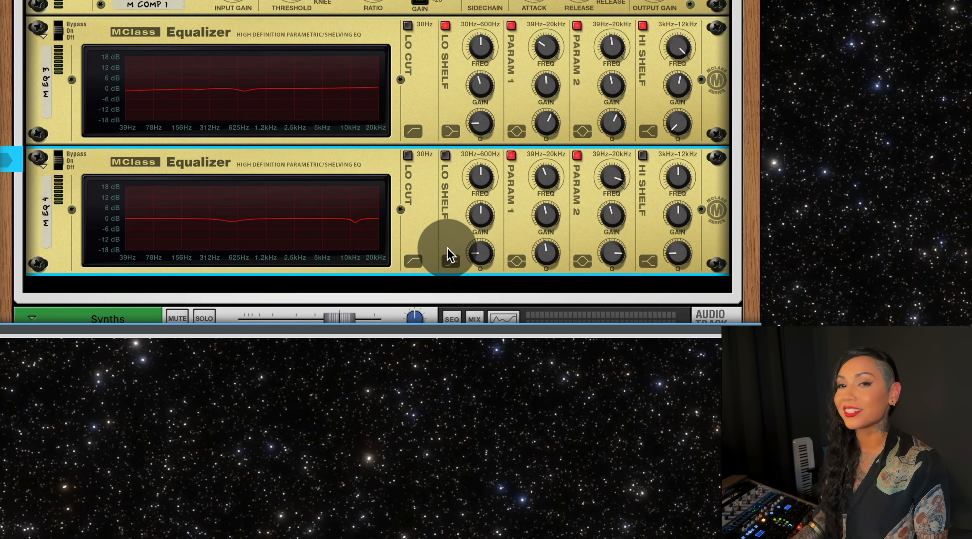
left_click(0, 64)
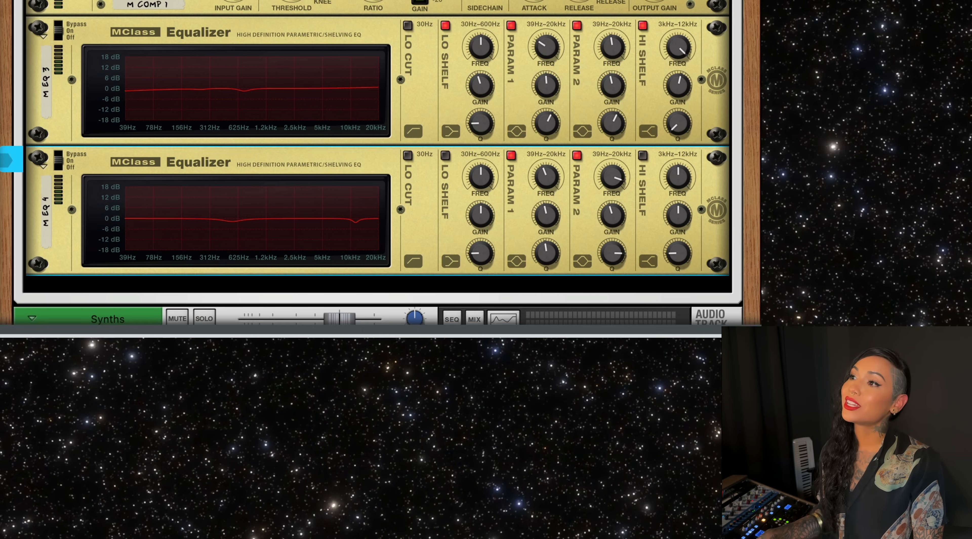
left_click_drag(0, 68, 402, 317)
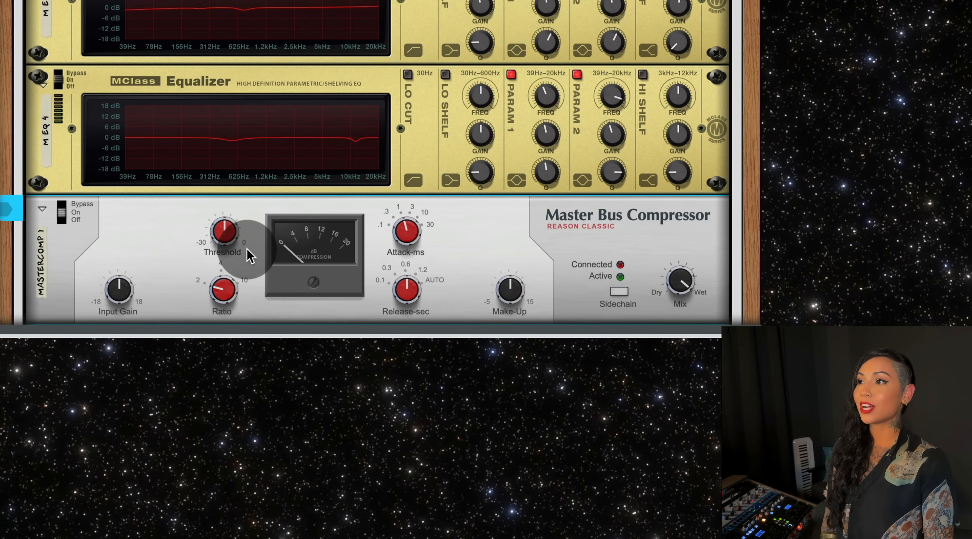
left_click_drag(508, 302, 507, 320)
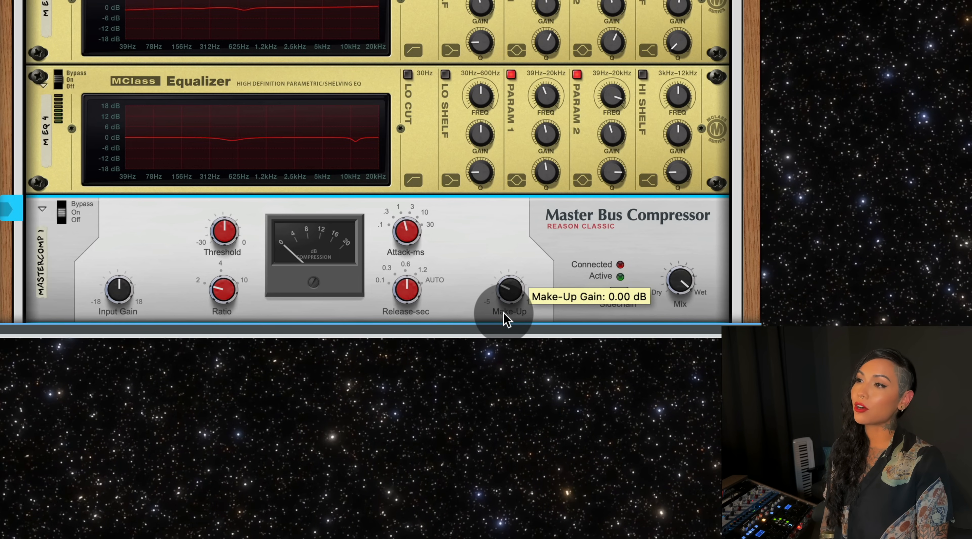
Step: Set the Master Bus Compressor's attack to 0.3 ms and its release to 0.3 s
mouse_move(217, 301)
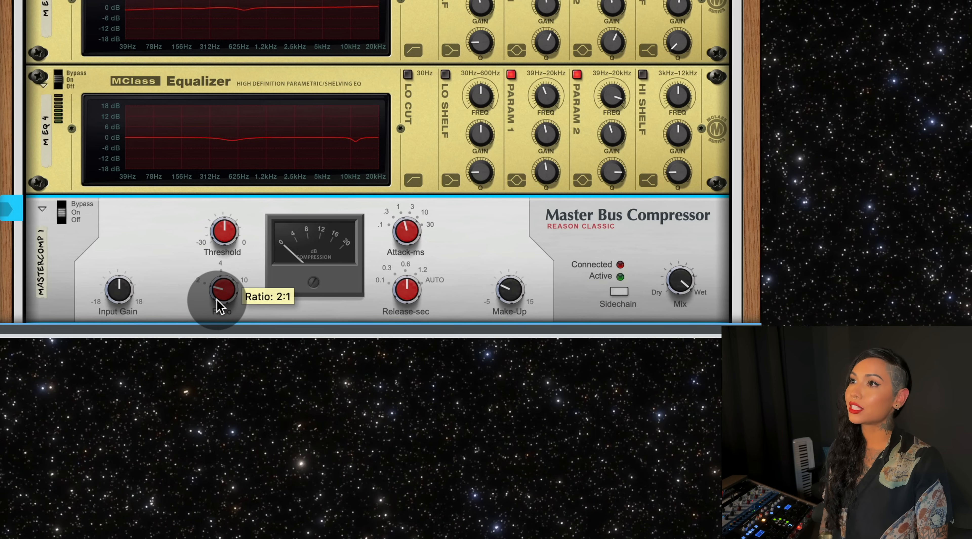
left_click_drag(405, 229, 393, 245)
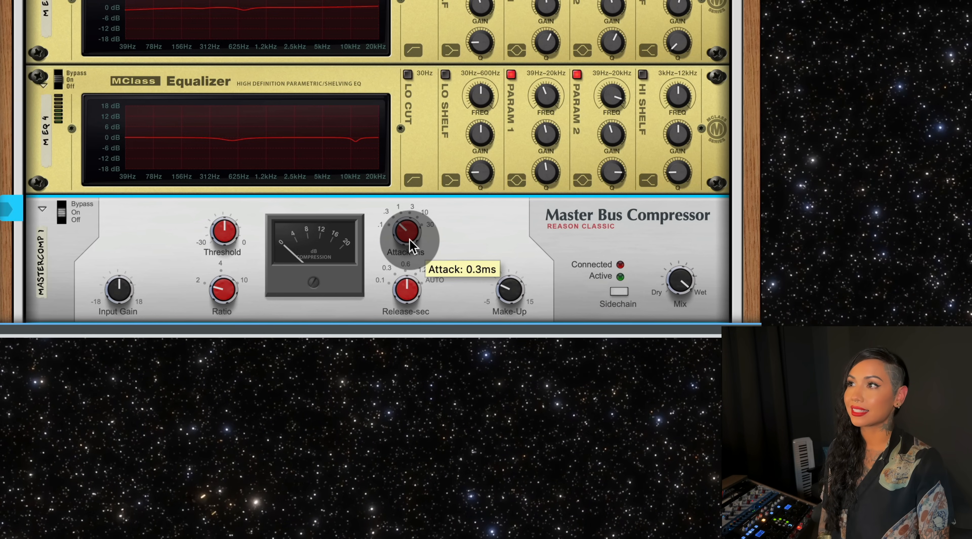
mouse_move(393, 308)
left_click_drag(401, 286, 407, 298)
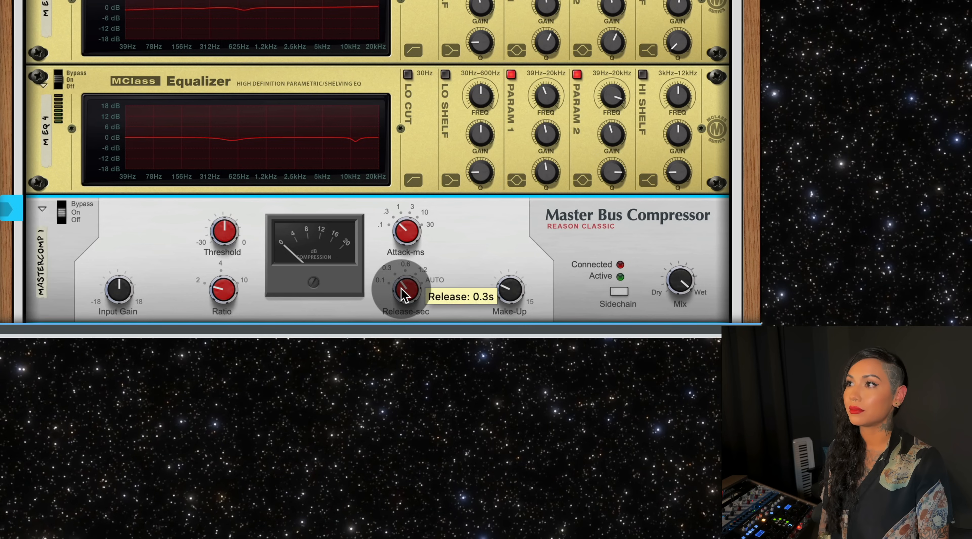
Step: Lower the Master Bus Compressor's threshold for light gain reduction during playback and raise its make-up gain slightly
left_click_drag(225, 234, 227, 239)
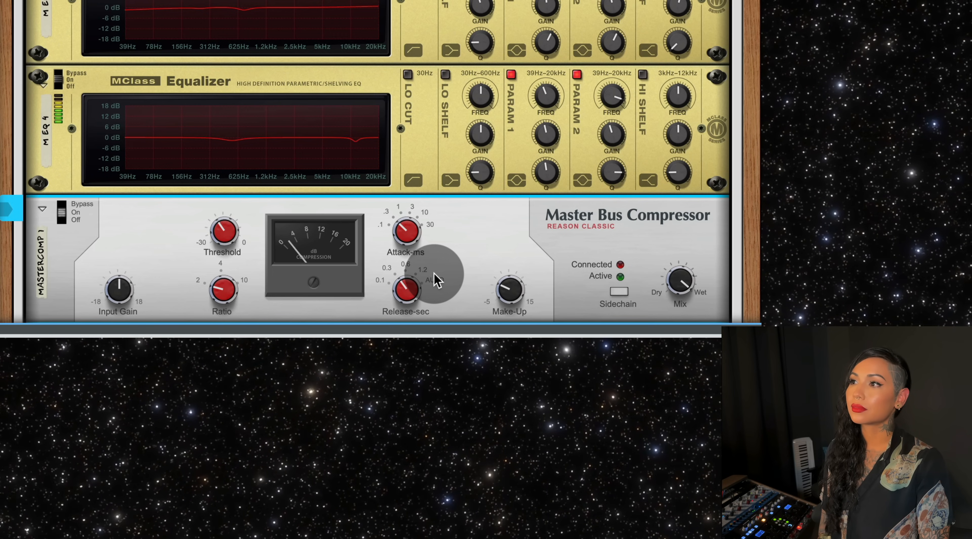
key("space")
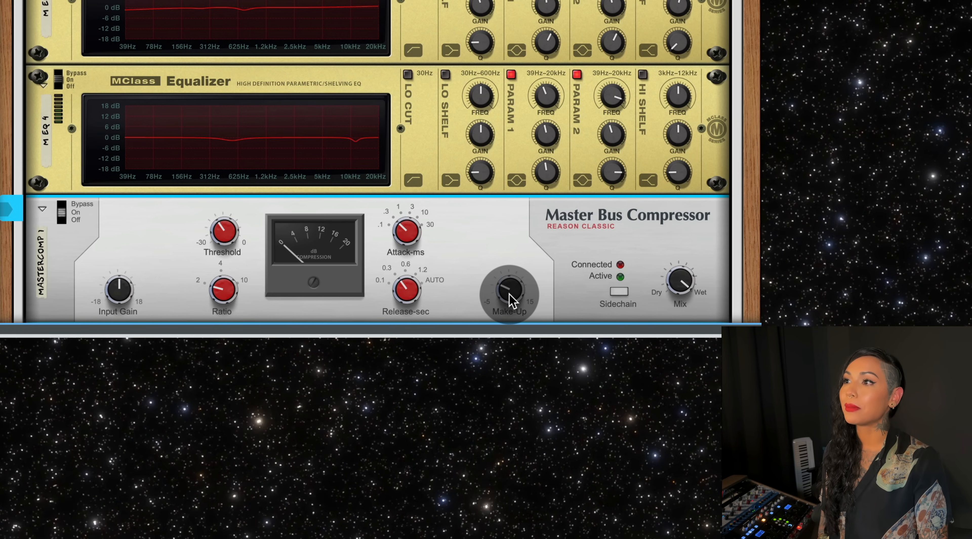
mouse_move(509, 293)
left_click_drag(509, 294, 512, 292)
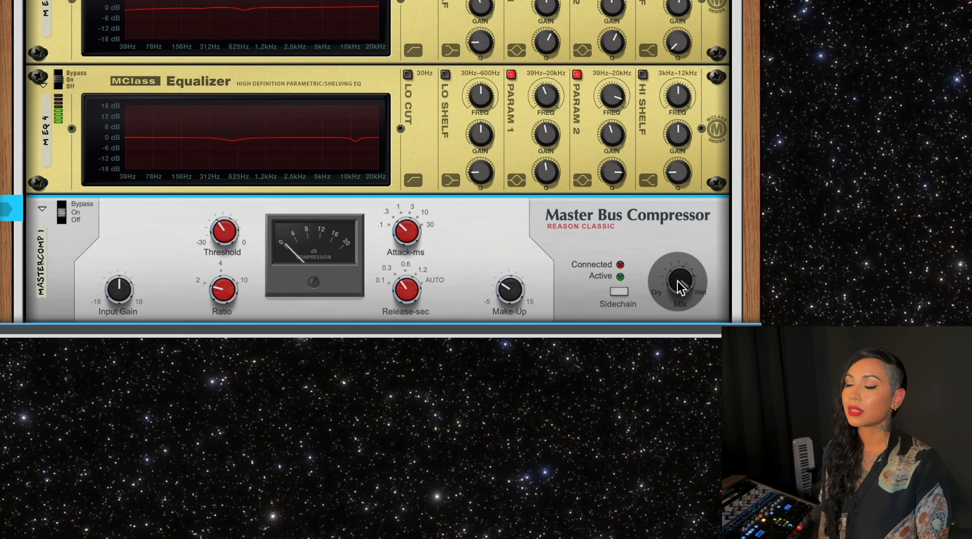
Step: Reduce the Master Bus Compressor's wet mix to about halfway, then compare the vocal with it bypassed and active, leaving it switched on
mouse_move(679, 288)
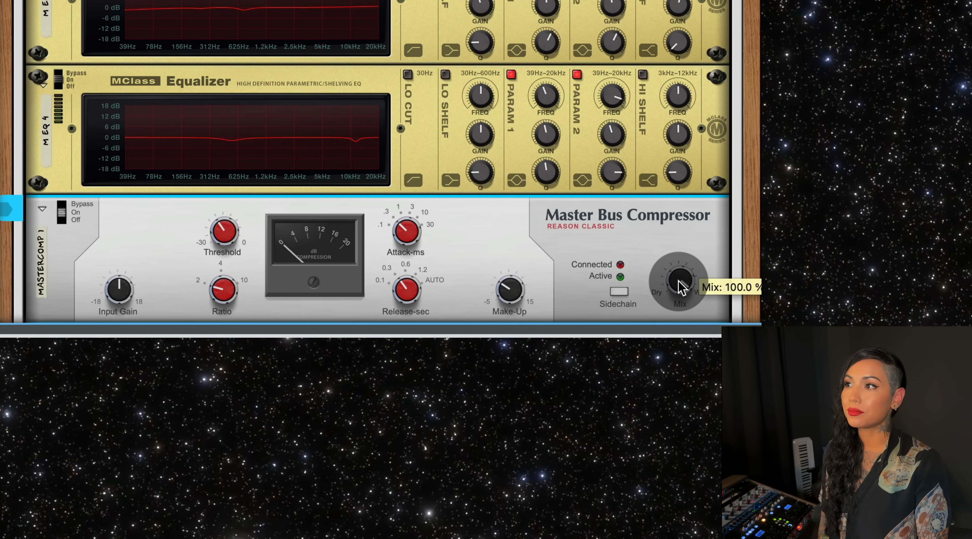
left_click_drag(679, 287, 675, 317)
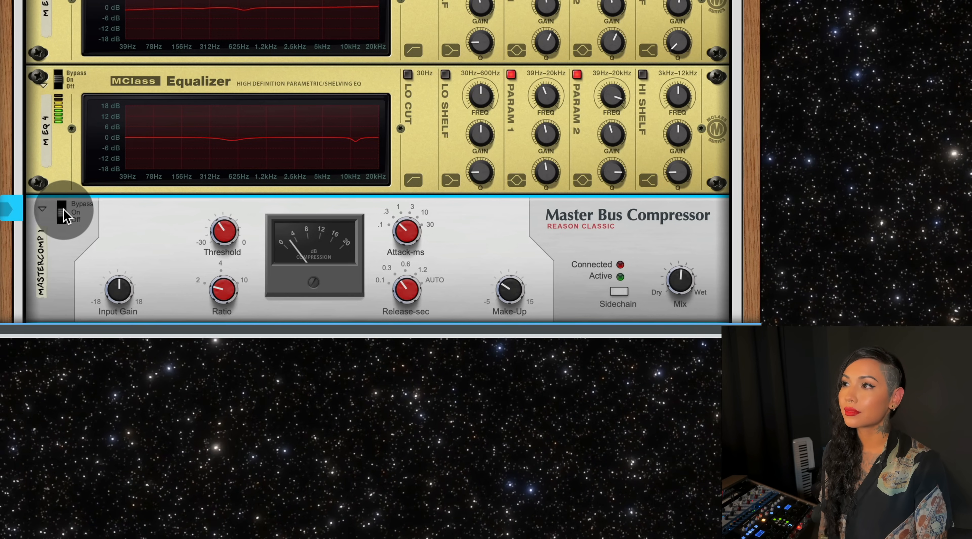
left_click_drag(63, 213, 68, 181)
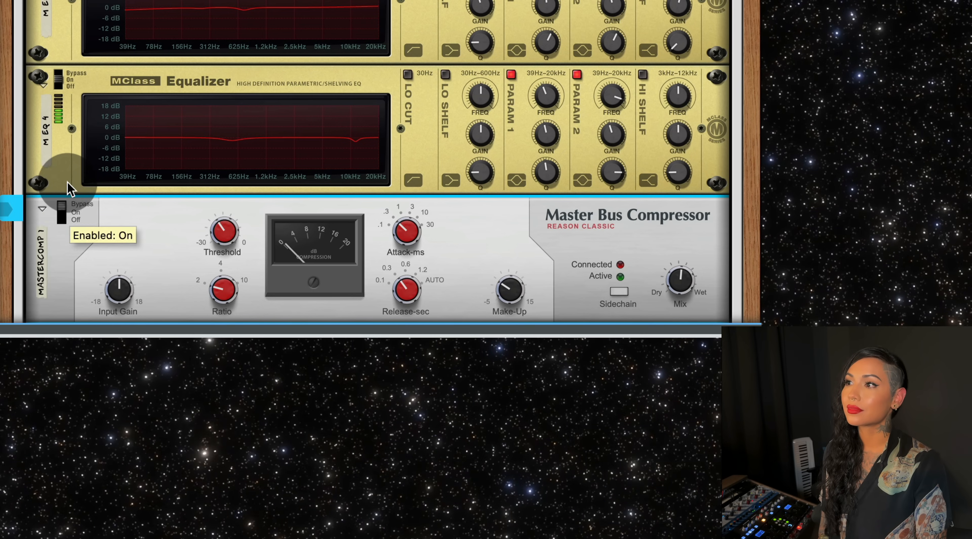
left_click(65, 211)
scroll(206, 211, "down", 1)
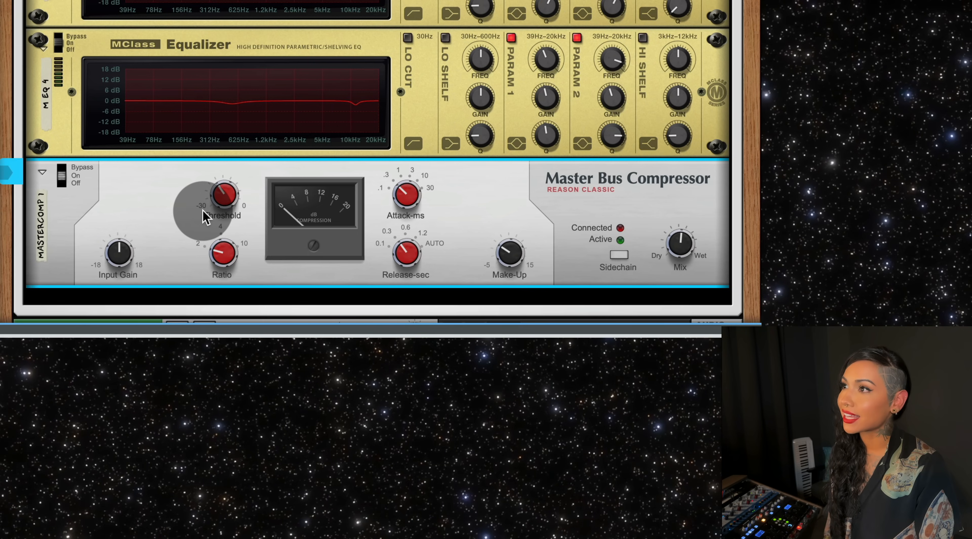
Step: Add a Stereo Tool below the Master Bus Compressor, listen to it briefly, and reduce its widening to 0.0 %
left_click_drag(0, 325, 328, 208)
left_click(391, 228)
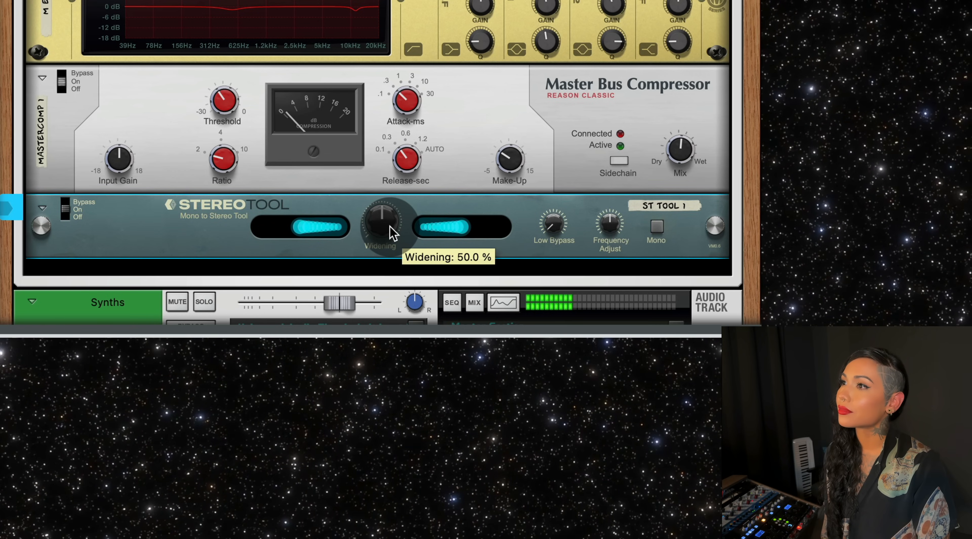
key("space")
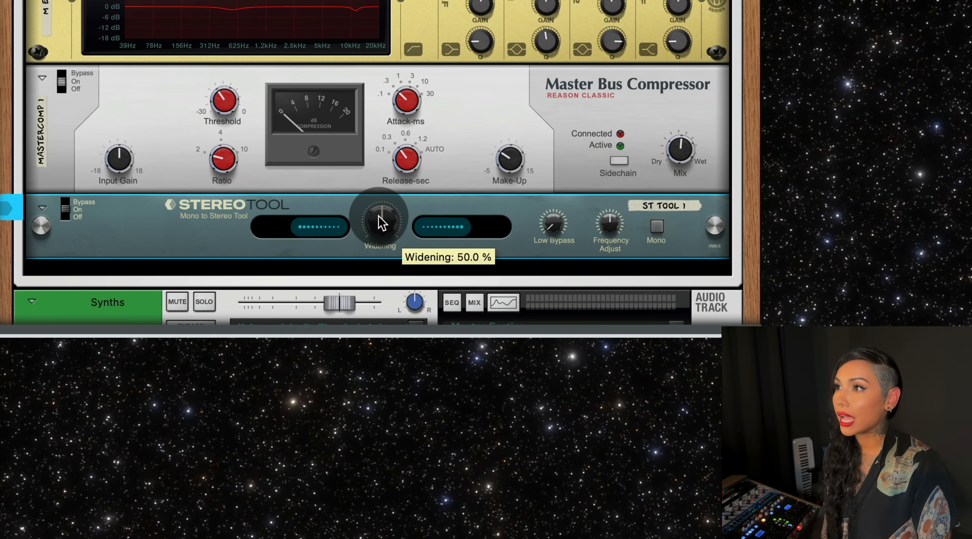
left_click_drag(380, 217, 373, 295)
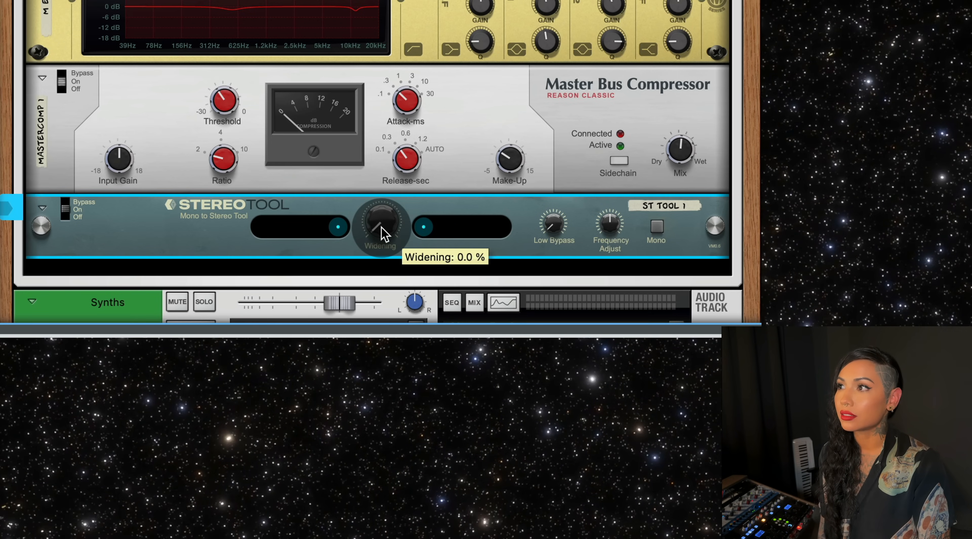
Step: Raise the Stereo Tool's widening to 7.8 % while the vocal plays
key("space")
scroll(382, 228, "up", 2)
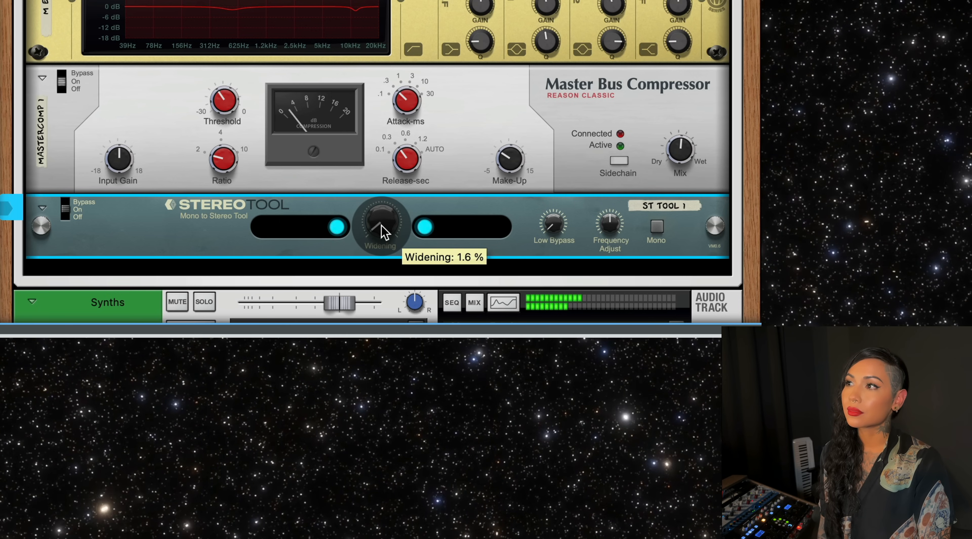
scroll(381, 225, "up", 2)
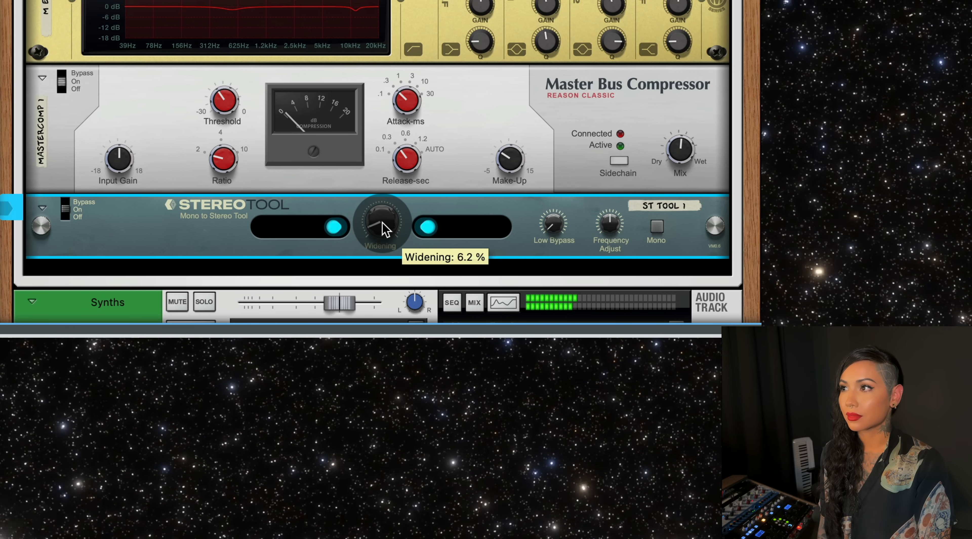
scroll(382, 224, "up", 1)
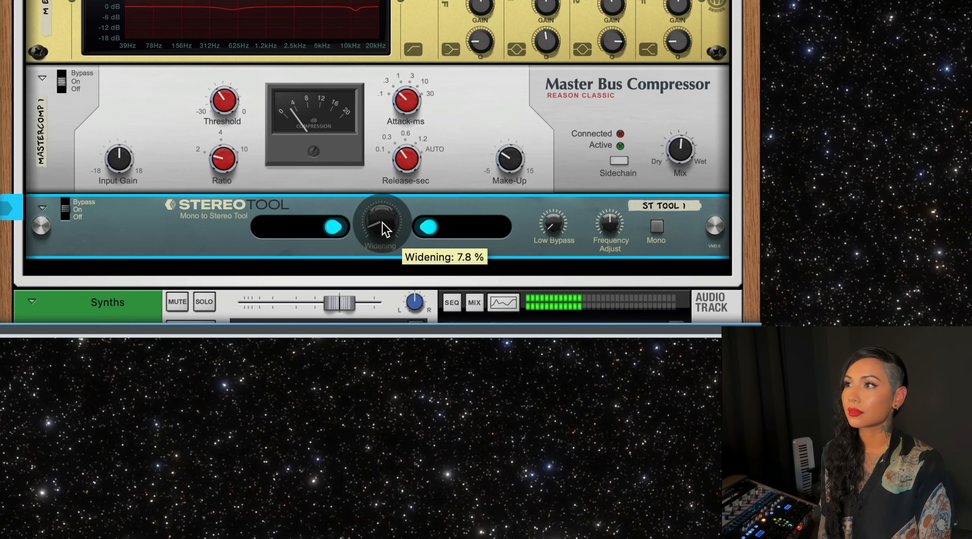
key("space")
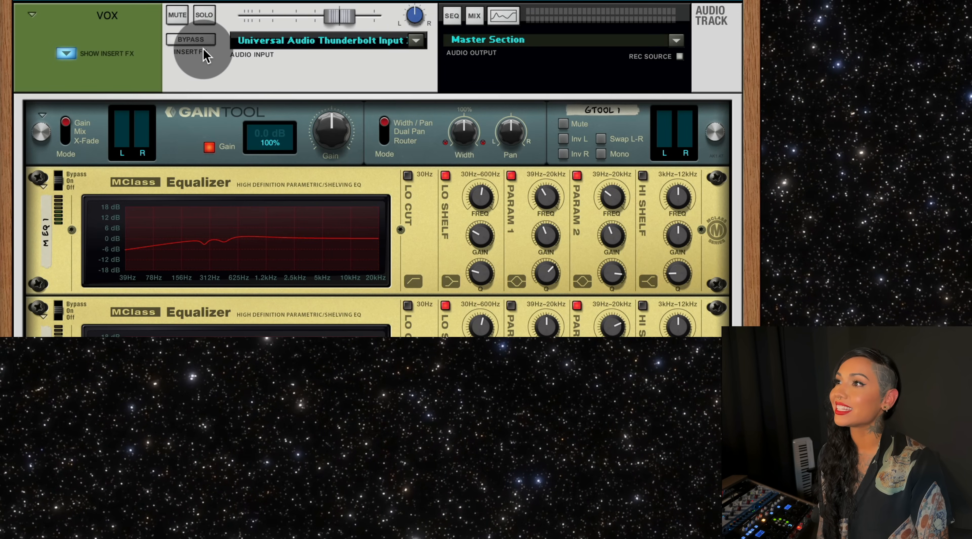
Step: Compare the VOX track with all its insert effects bypassed and active during playback, leaving the inserts on
left_click(191, 39)
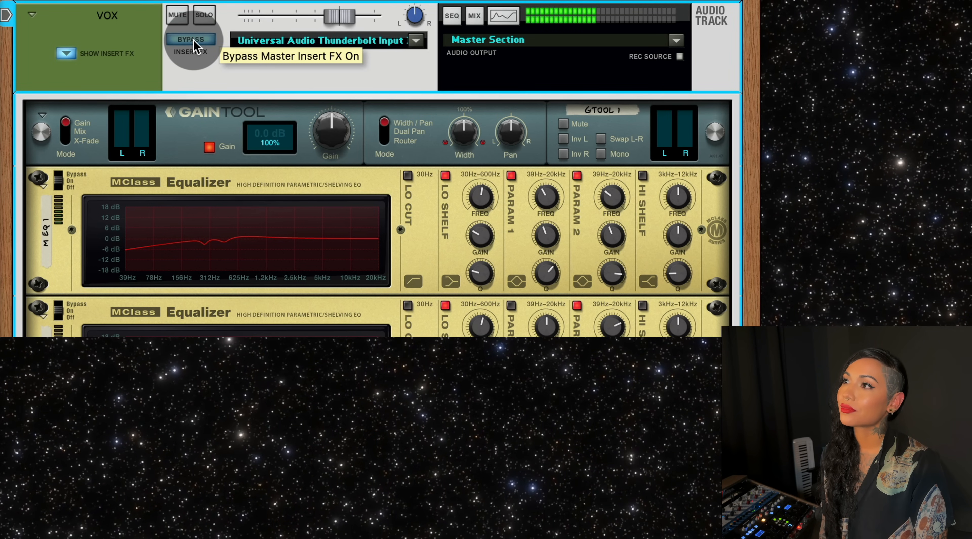
left_click(194, 42)
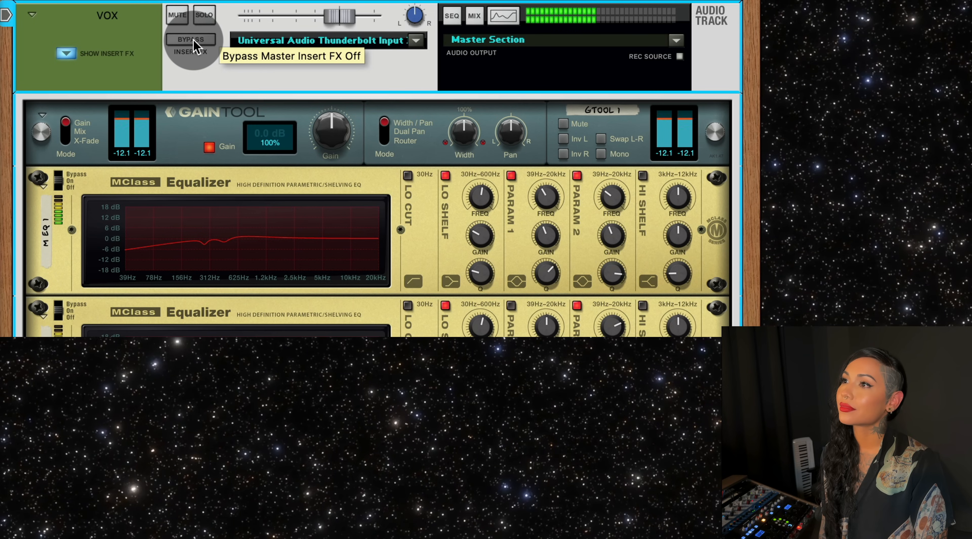
left_click(194, 42)
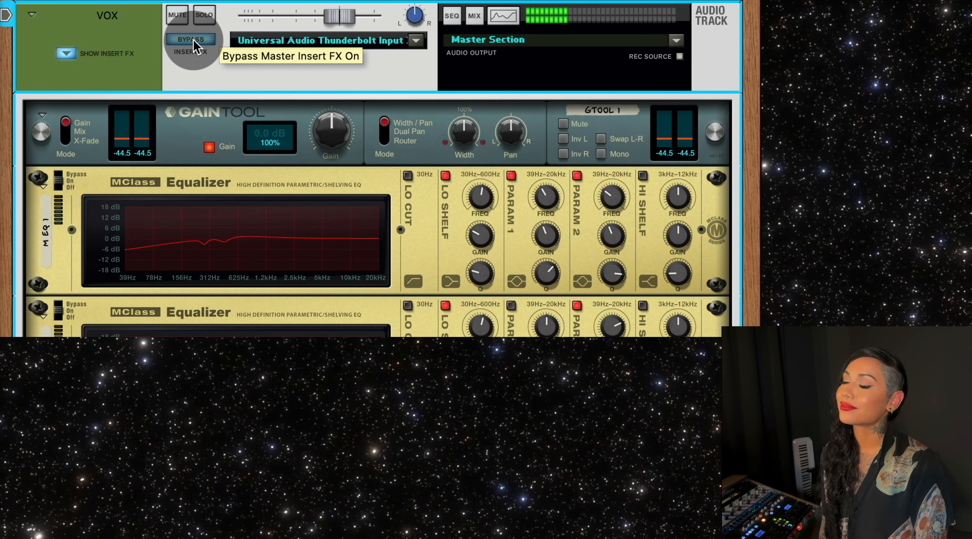
left_click(193, 43)
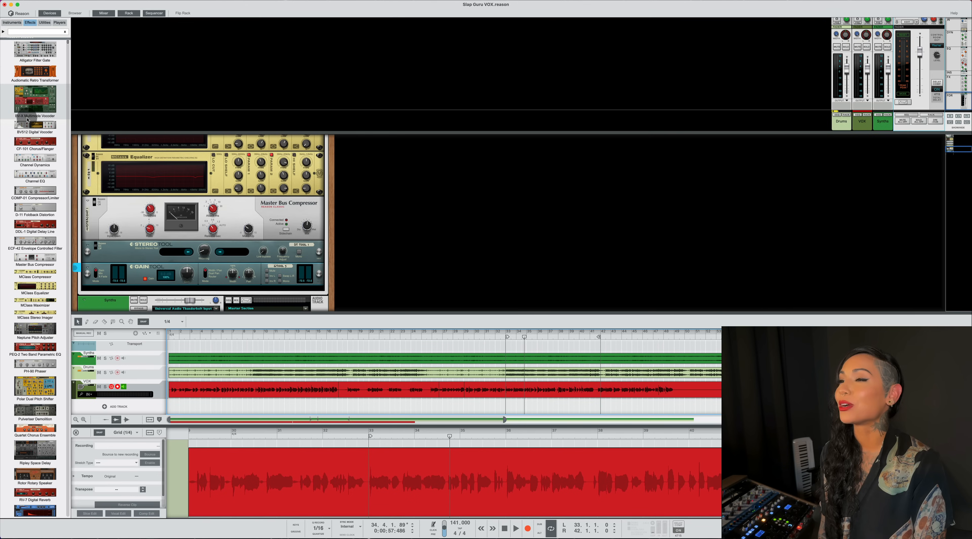
Step: Create a Ripley Space Delay as a send effect on the first FX return and set its output dry/wet fully wet
scroll(27, 120, "down", 3)
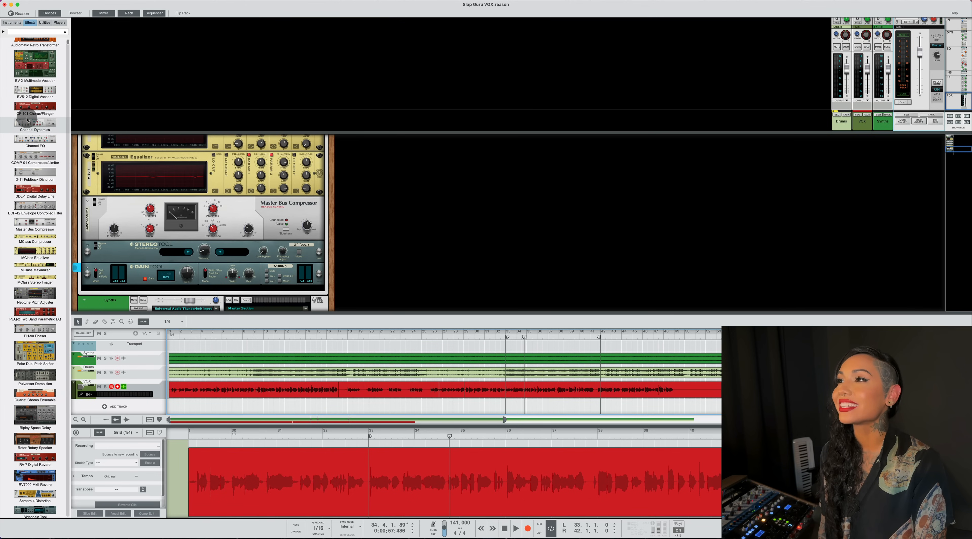
scroll(27, 120, "down", 1)
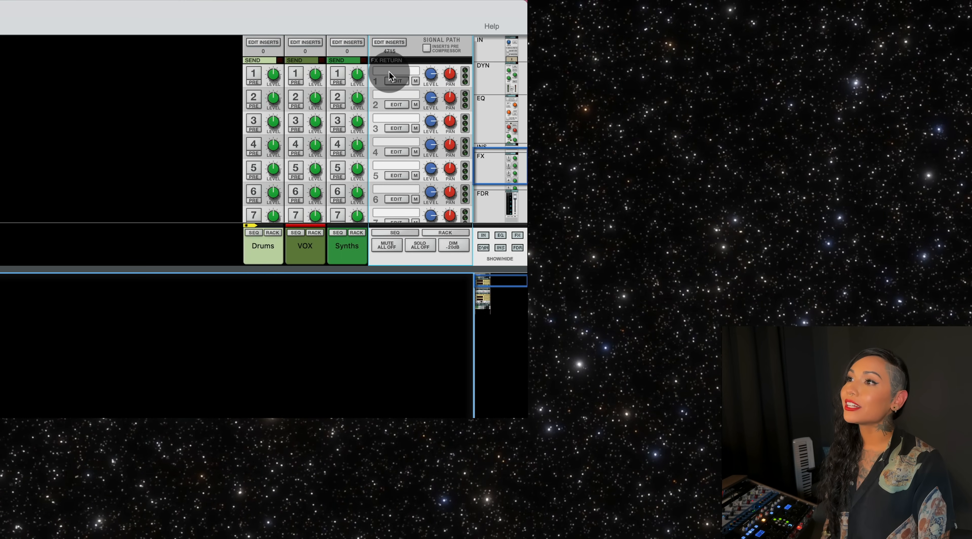
right_click(899, 40)
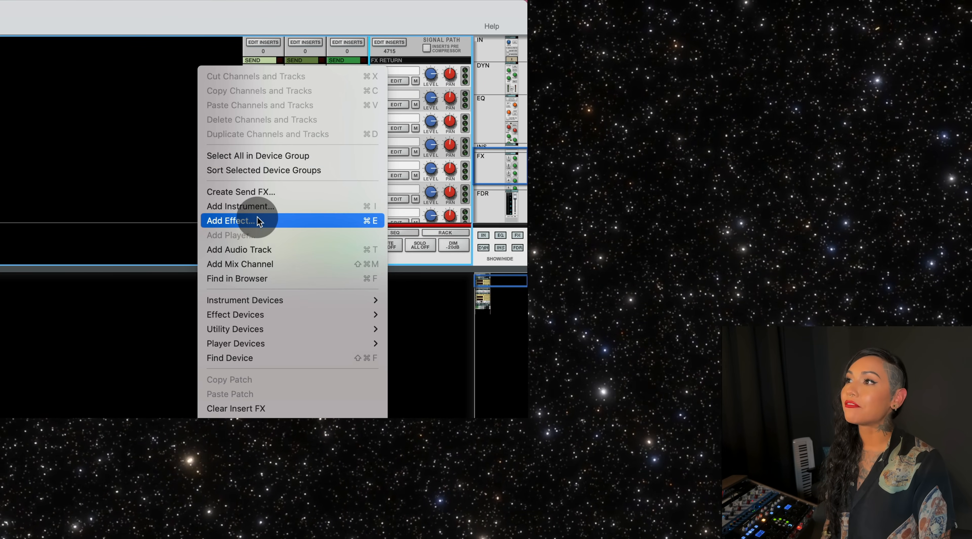
mouse_move(262, 313)
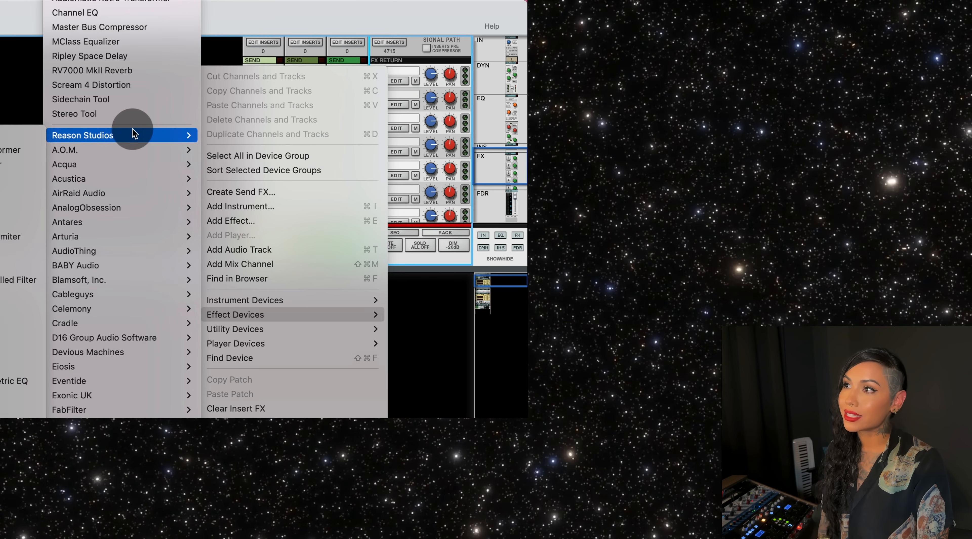
left_click(107, 61)
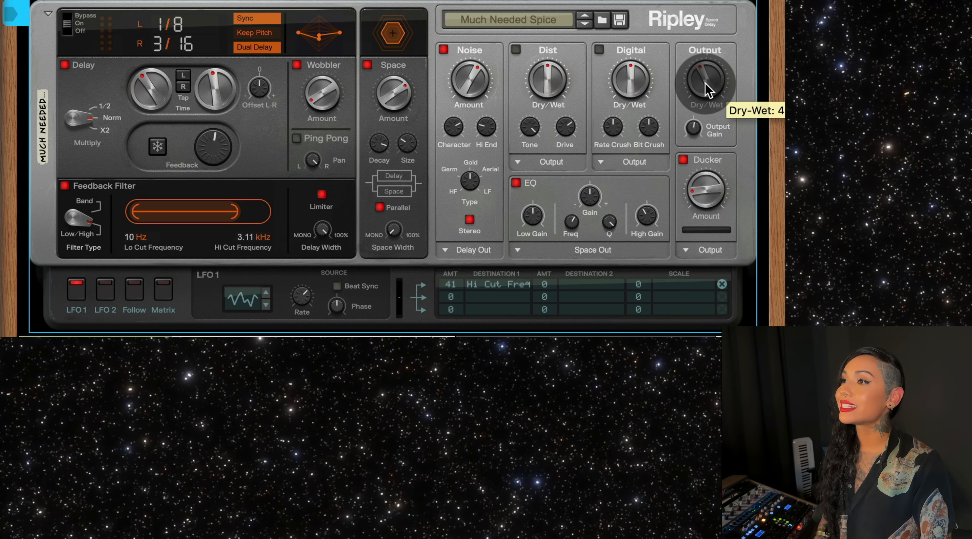
left_click_drag(706, 89, 705, 26)
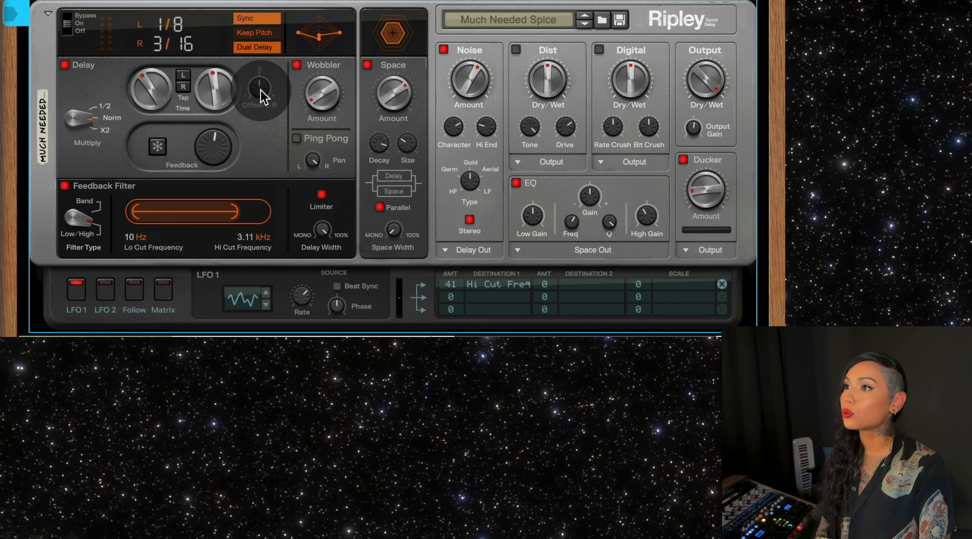
Step: Switch off Ripley's Dual Delay, try the left-right time offset, return it to 0.0 %, and switch Dual Delay back on
left_click(253, 47)
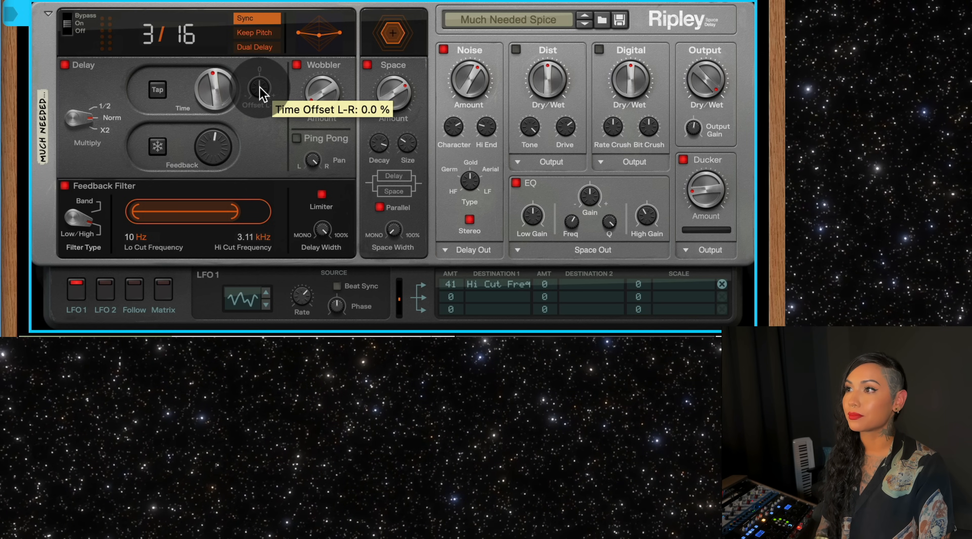
left_click_drag(260, 87, 261, 89)
mouse_move(263, 90)
left_mouse_down()
mouse_move(266, 83)
mouse_move(260, 91)
left_mouse_up()
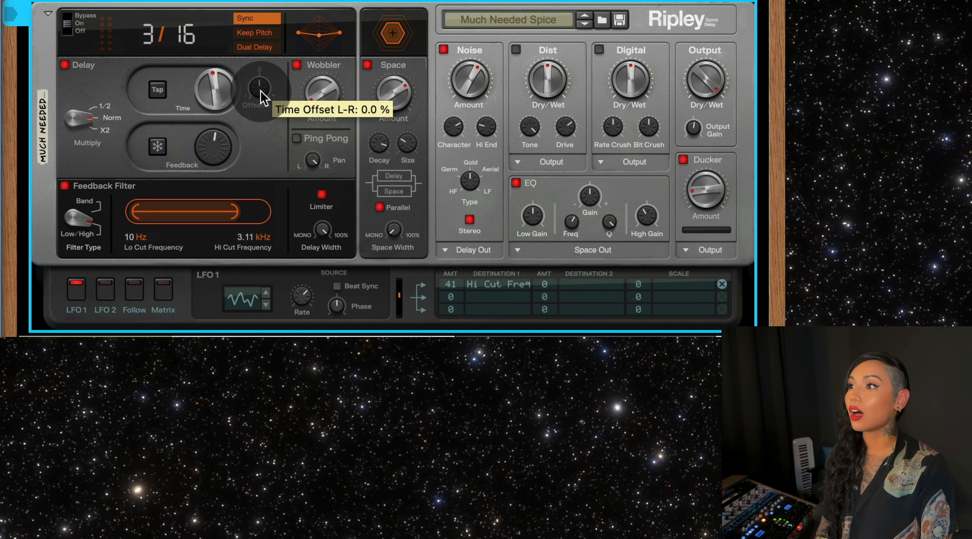
left_click(262, 48)
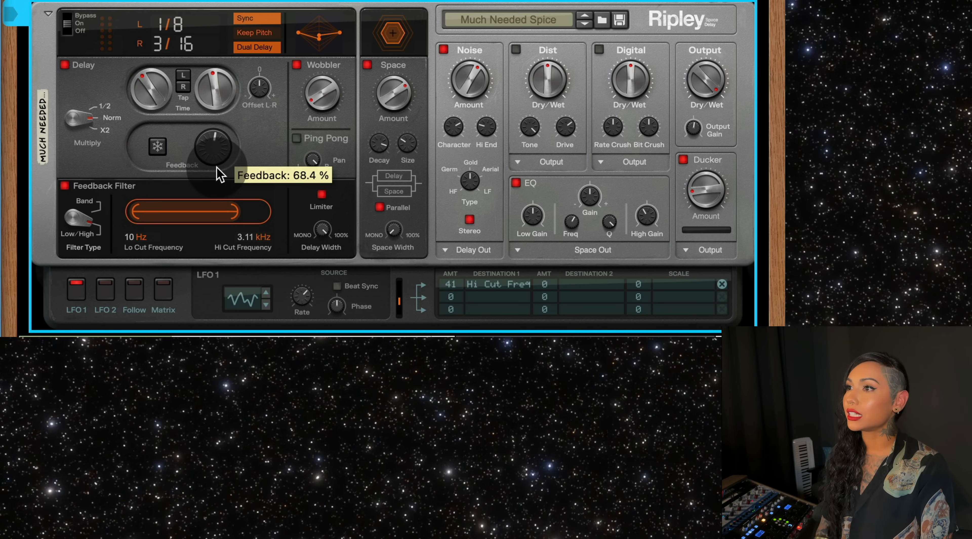
Step: Narrow Ripley's feedback filter to 841 Hz–1.44 kHz and enable its distortion with a reduced dry/wet amount
left_click_drag(133, 212, 210, 217)
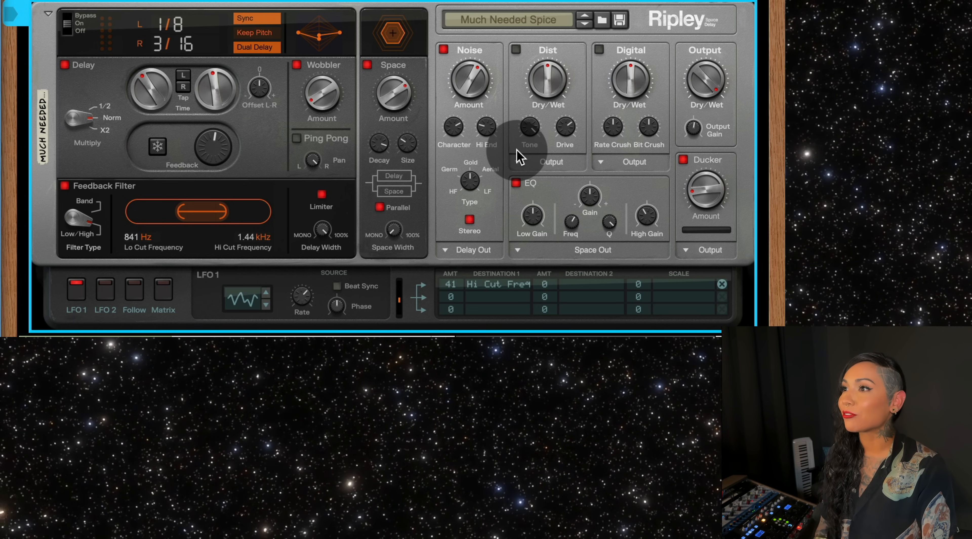
left_click(540, 166)
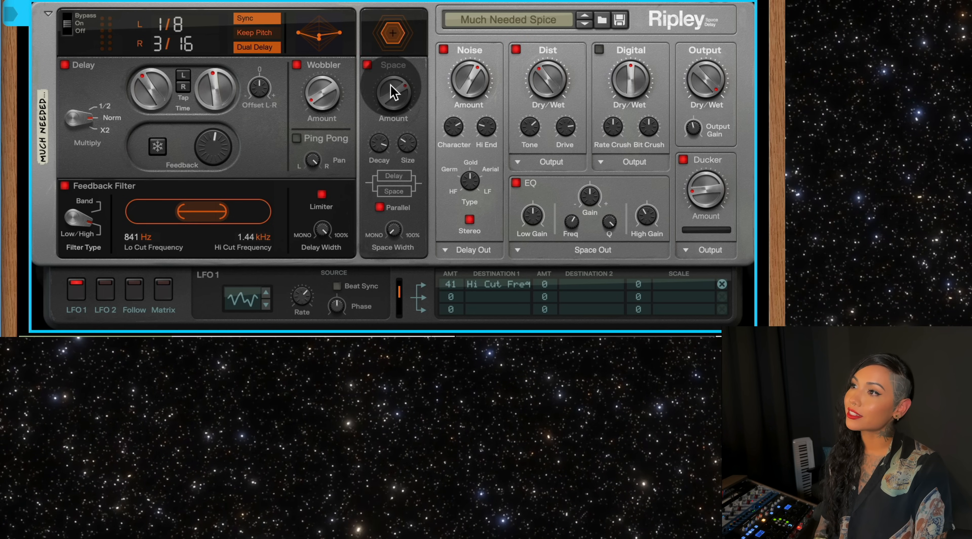
Step: Compare Ripley's Space section off and on, then increase its size and width and set the Space amount to 73.4 %
left_click(367, 66)
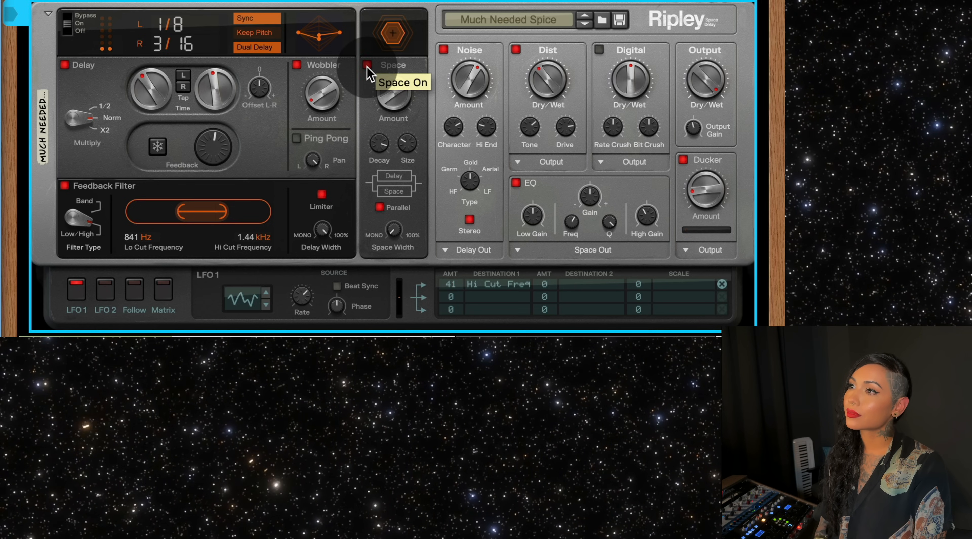
left_click(368, 66)
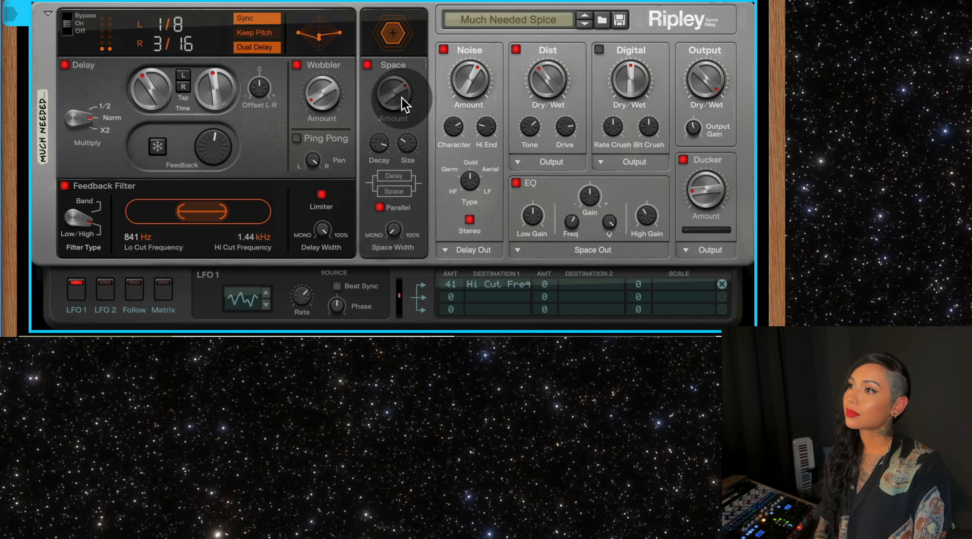
left_click_drag(405, 105, 404, 81)
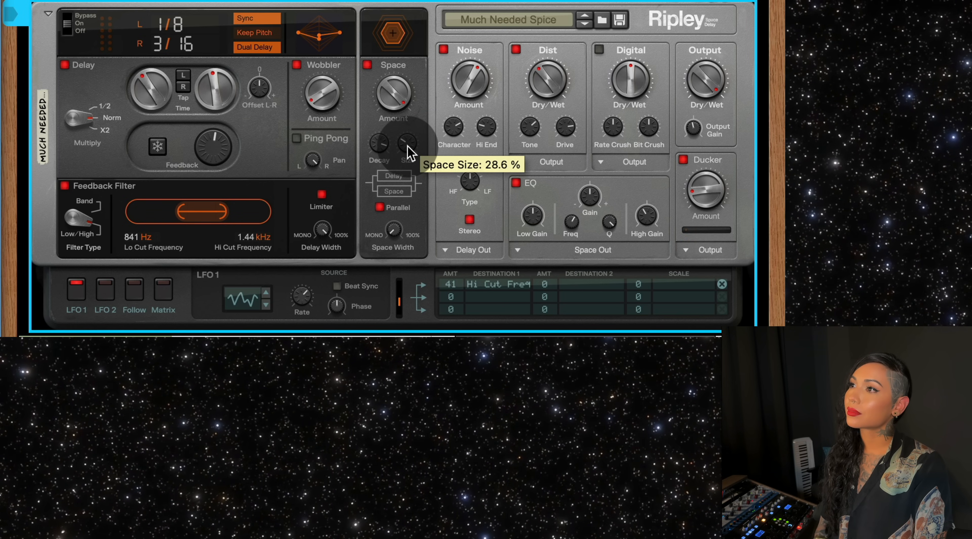
mouse_move(410, 151)
left_mouse_down()
mouse_move(408, 139)
mouse_move(385, 147)
mouse_move(413, 130)
mouse_move(392, 158)
mouse_move(402, 168)
left_mouse_up()
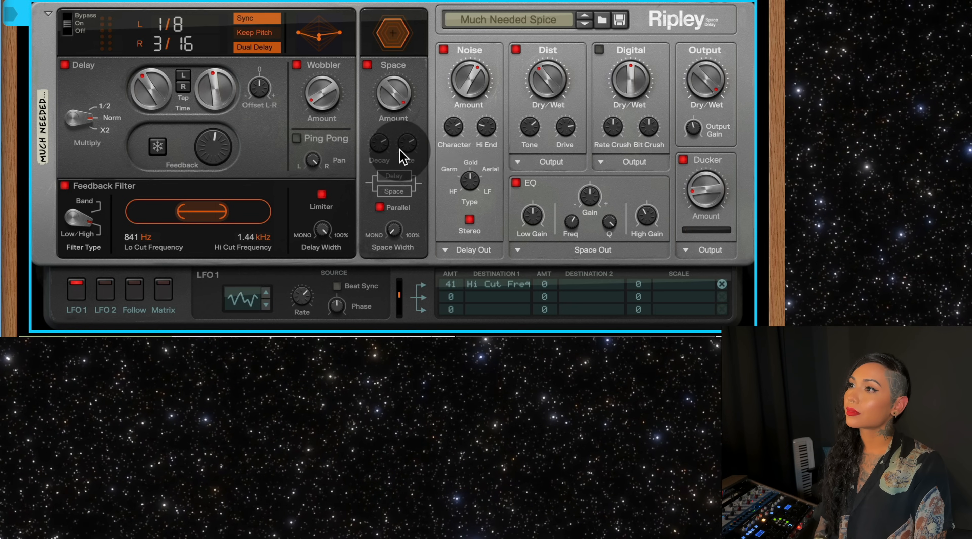
left_click_drag(389, 89, 389, 159)
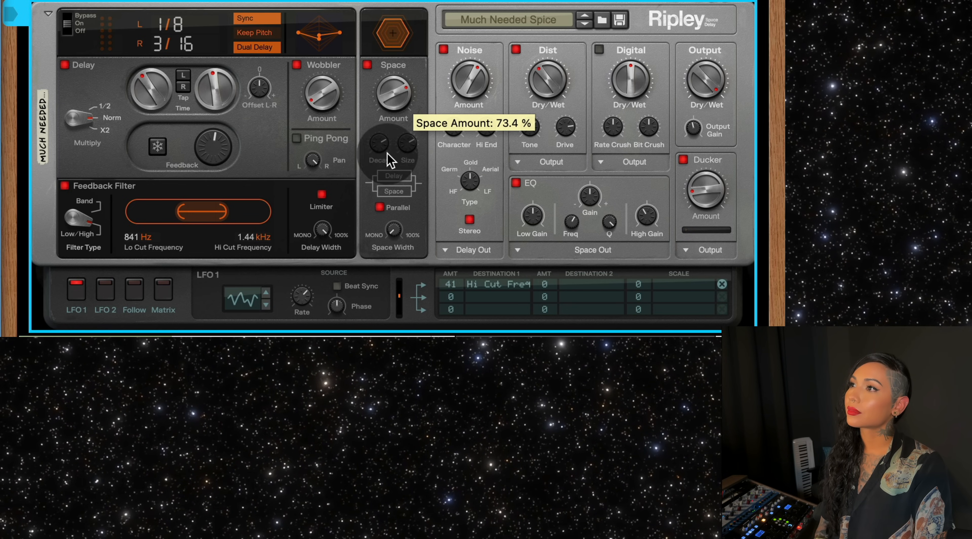
mouse_move(396, 229)
left_mouse_down()
mouse_move(391, 180)
mouse_move(402, 199)
mouse_move(397, 239)
mouse_move(391, 230)
mouse_move(396, 302)
mouse_move(404, 127)
mouse_move(410, 254)
mouse_move(389, 231)
left_mouse_up()
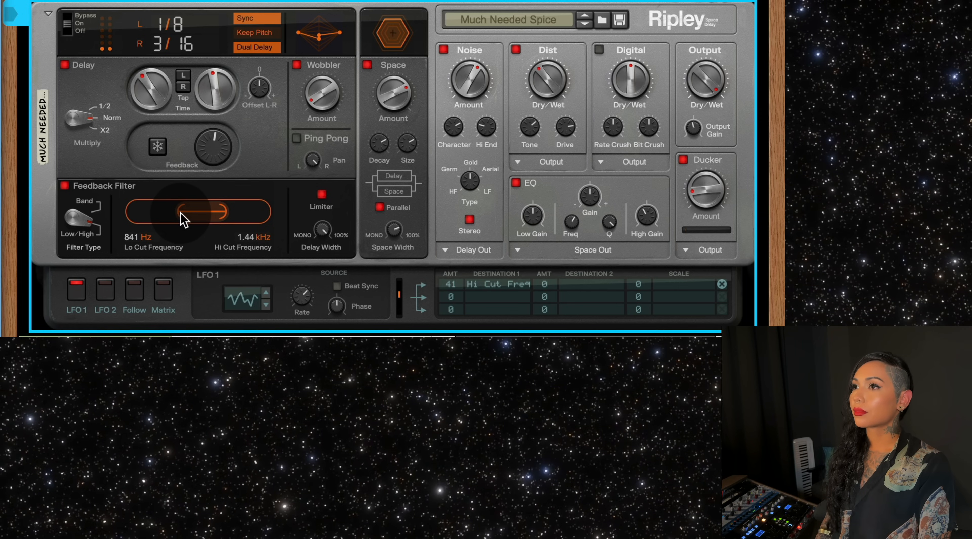
Step: Lower the feedback filter's low cut to 611 Hz and set the distortion's position to Space Out
left_click_drag(185, 217, 178, 217)
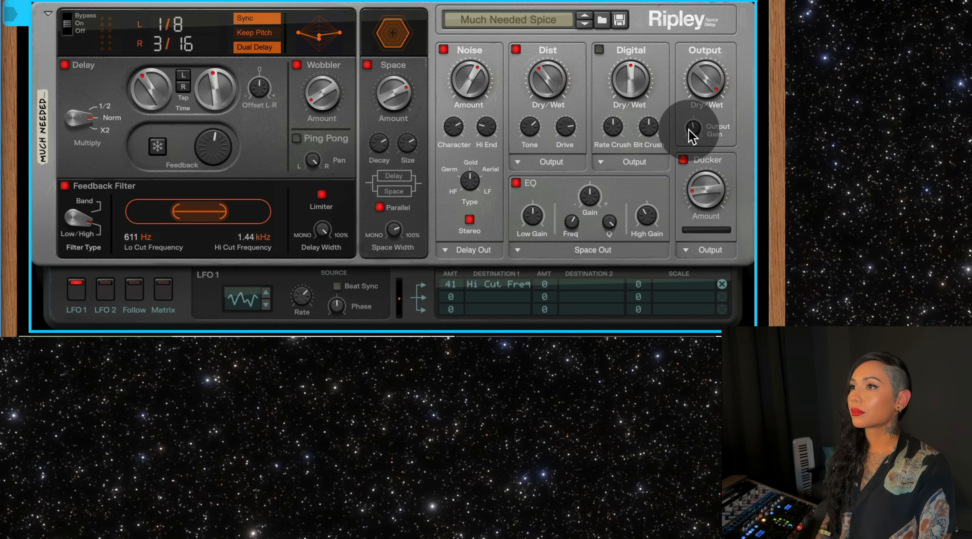
left_click(532, 165)
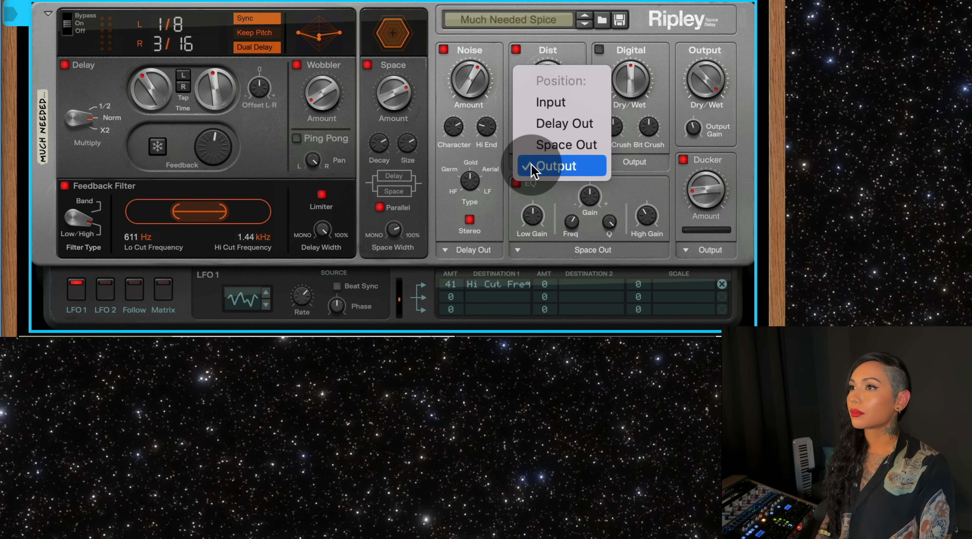
left_click(560, 145)
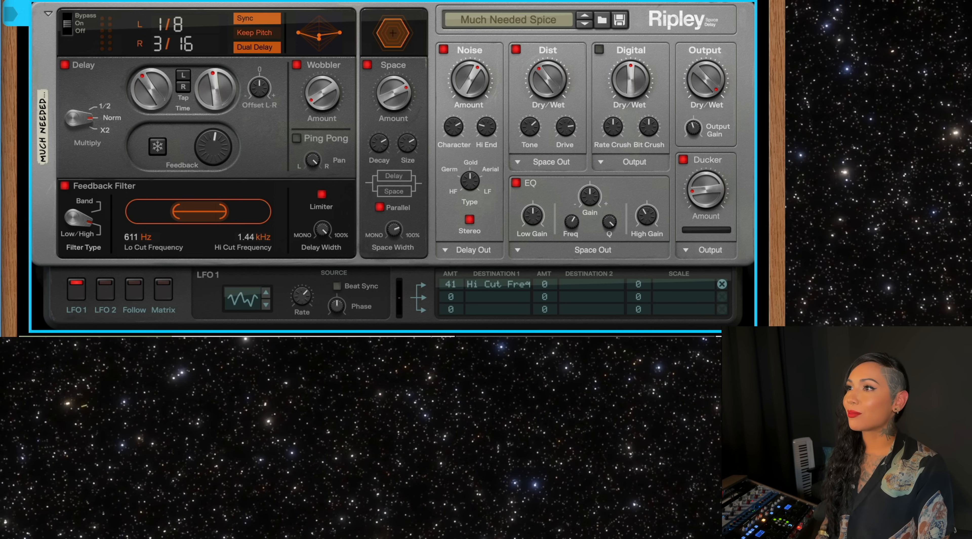
scroll(275, 288, "up", 4)
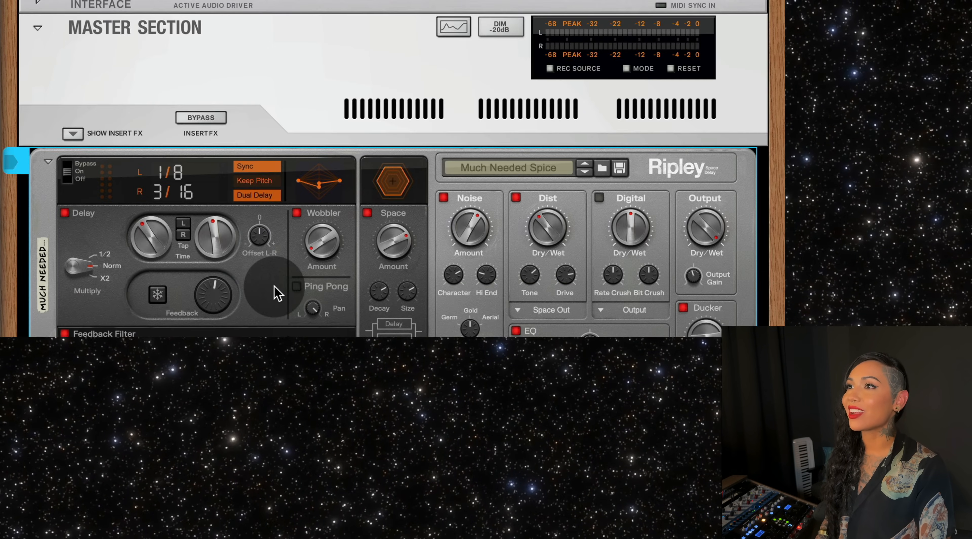
scroll(267, 264, "down", 2)
scroll(266, 264, "down", 8)
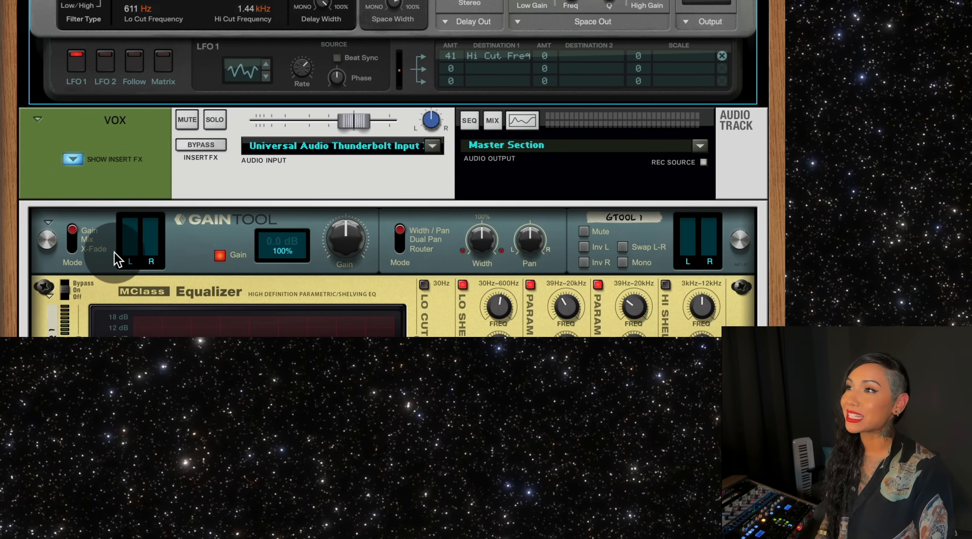
scroll(297, 299, "down", 20)
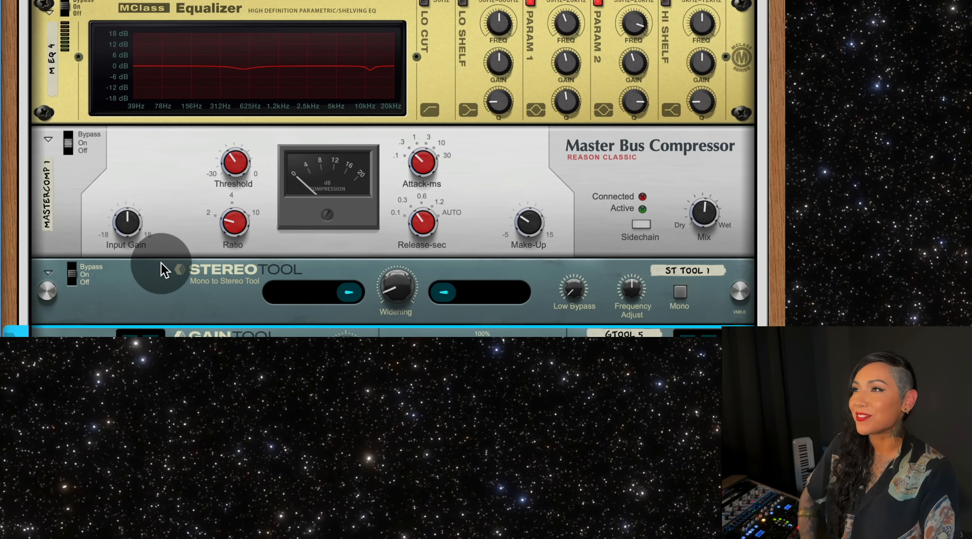
scroll(158, 268, "up", 5)
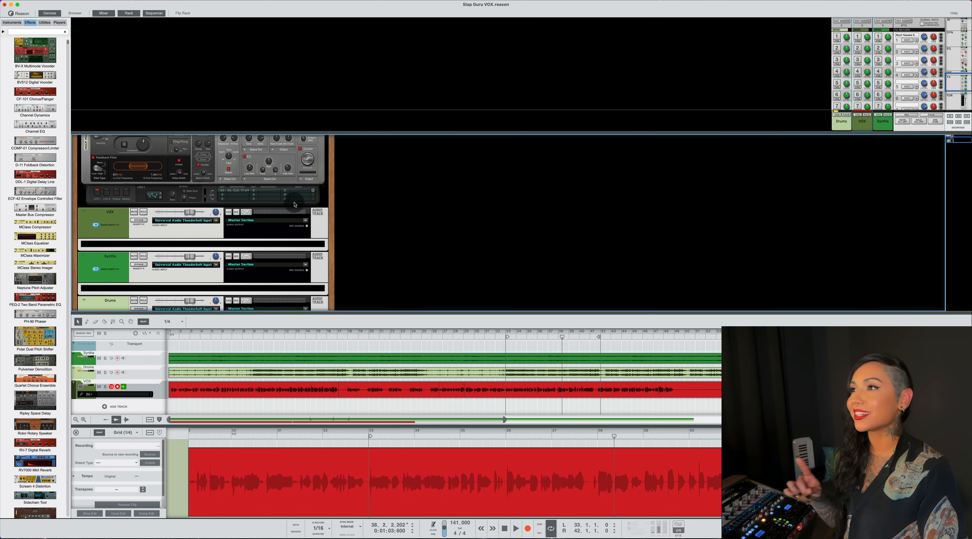
Step: Add the Slap Guru VOX 5 effect patch from the User Library to the VOX track's insert chain
right_click(184, 245)
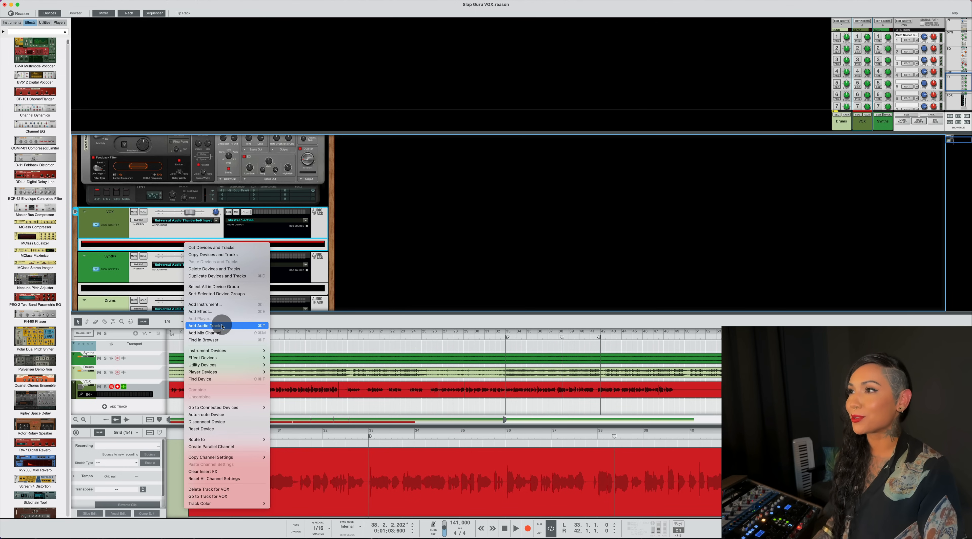
left_click(219, 310)
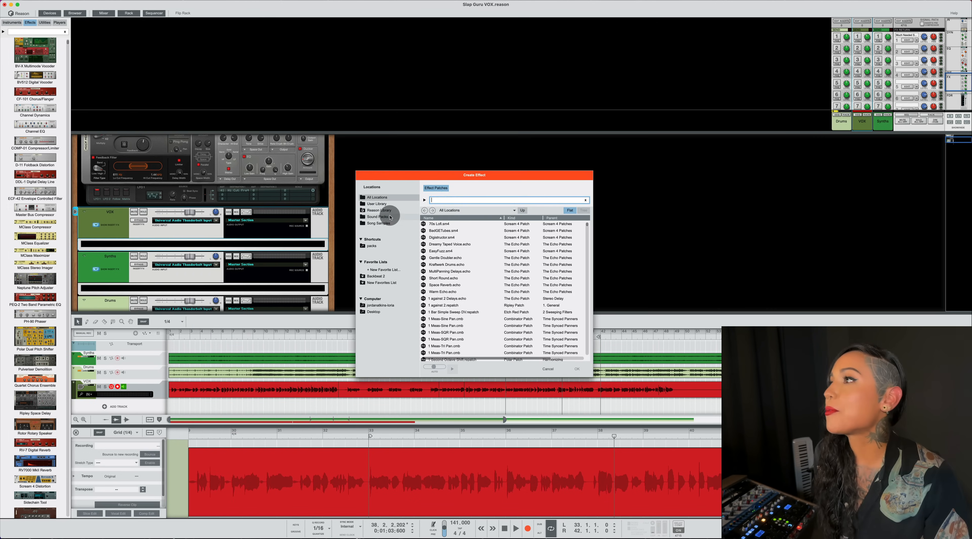
left_click(377, 204)
left_click(455, 278)
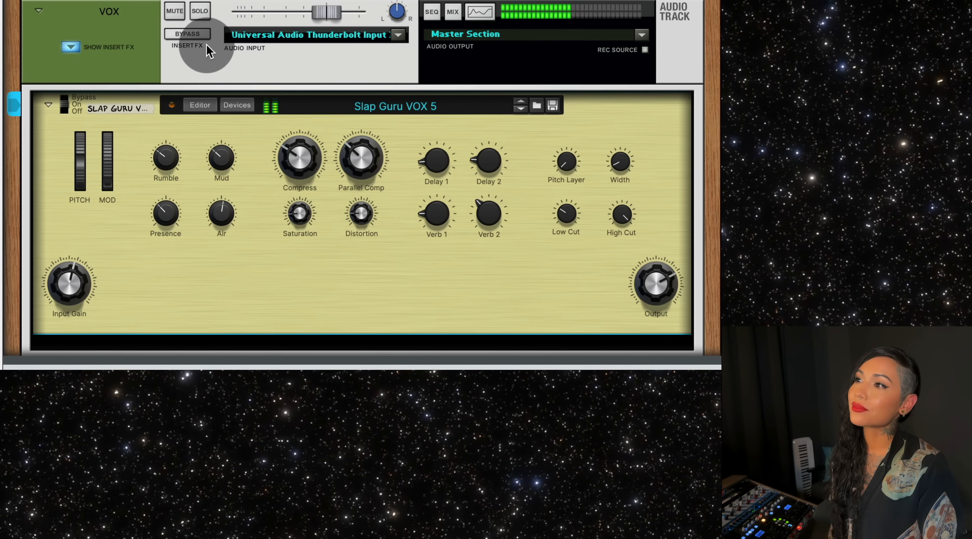
Step: Compare the VOX track with its insert effects bypassed and active
left_click(186, 34)
left_click(186, 36)
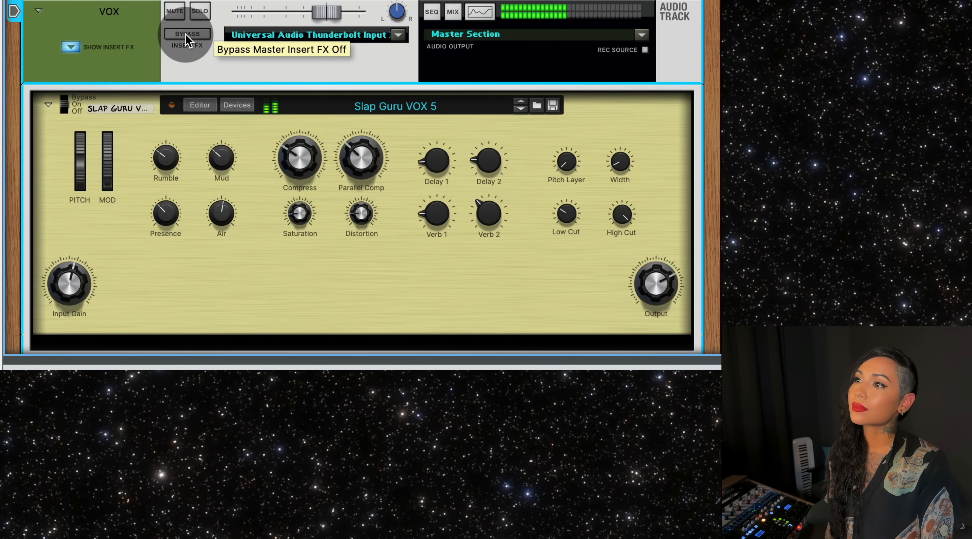
left_click(186, 36)
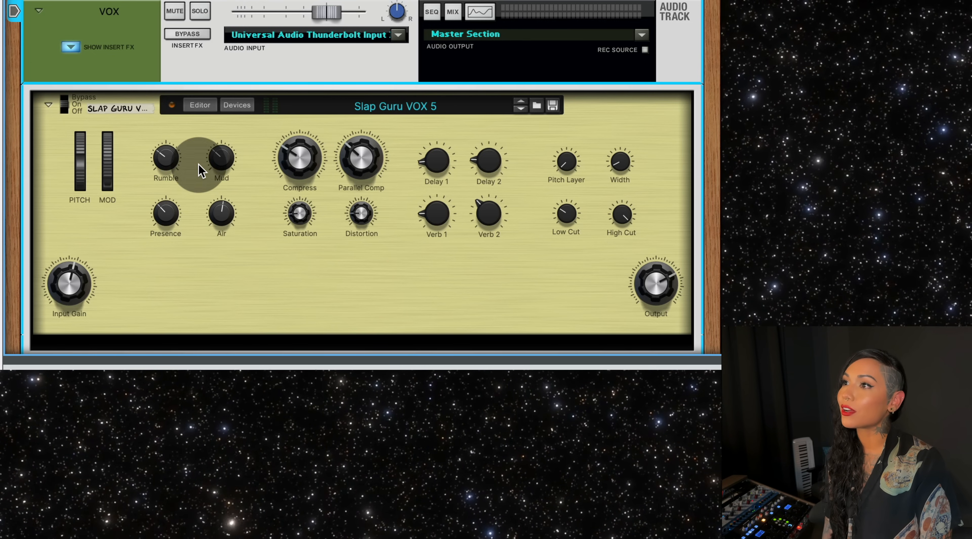
Step: Raise the Combinator's Rumble and Mud amounts, pull Mud partly back down, and increase Presence slightly
mouse_move(232, 166)
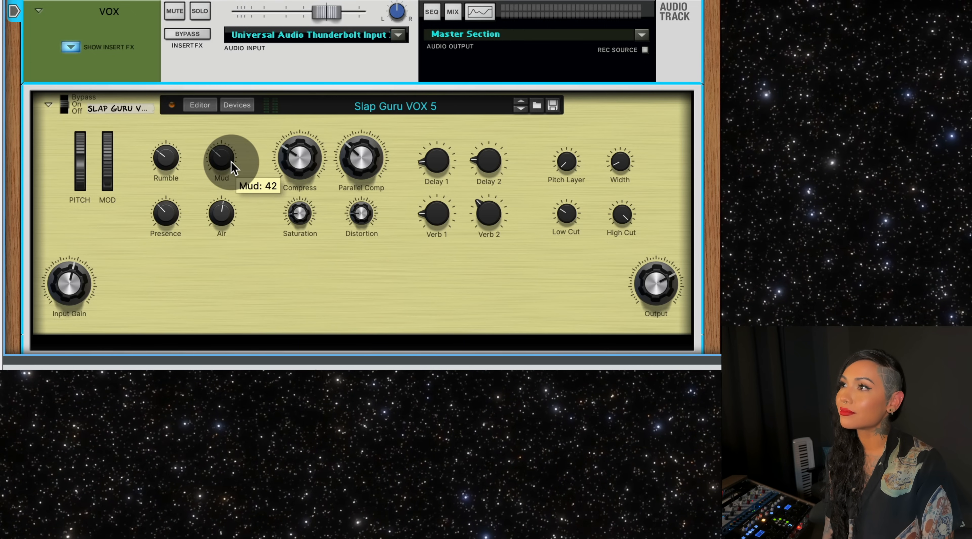
left_click_drag(168, 160, 225, 155)
mouse_move(226, 162)
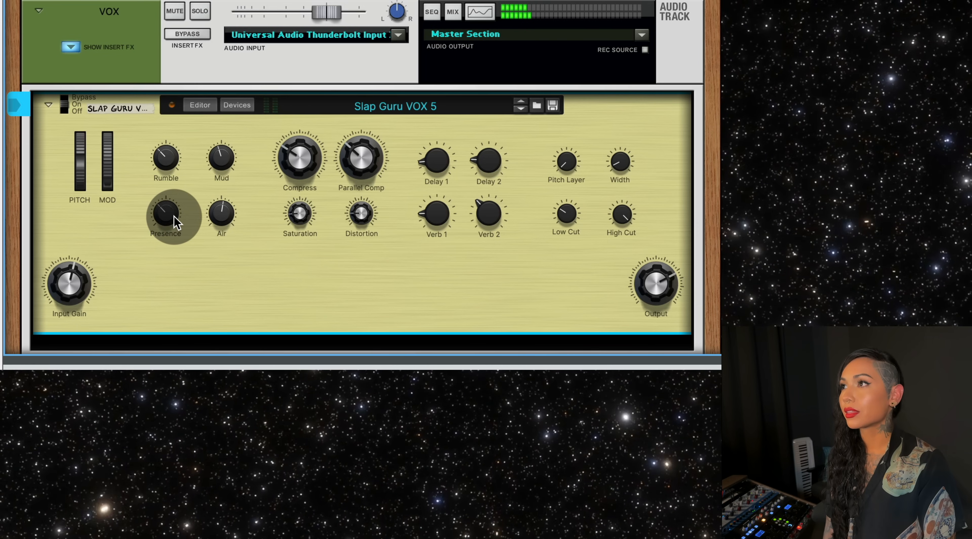
mouse_move(173, 216)
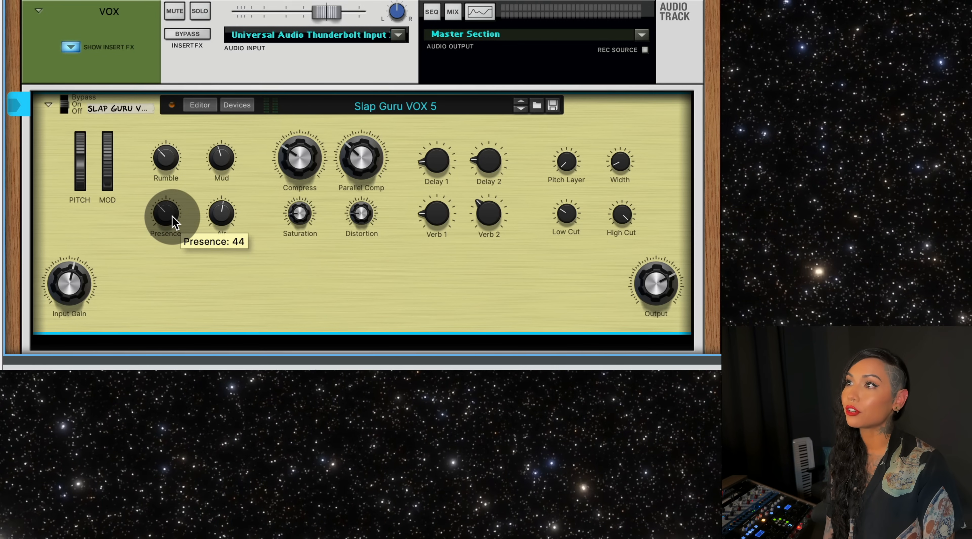
key("space")
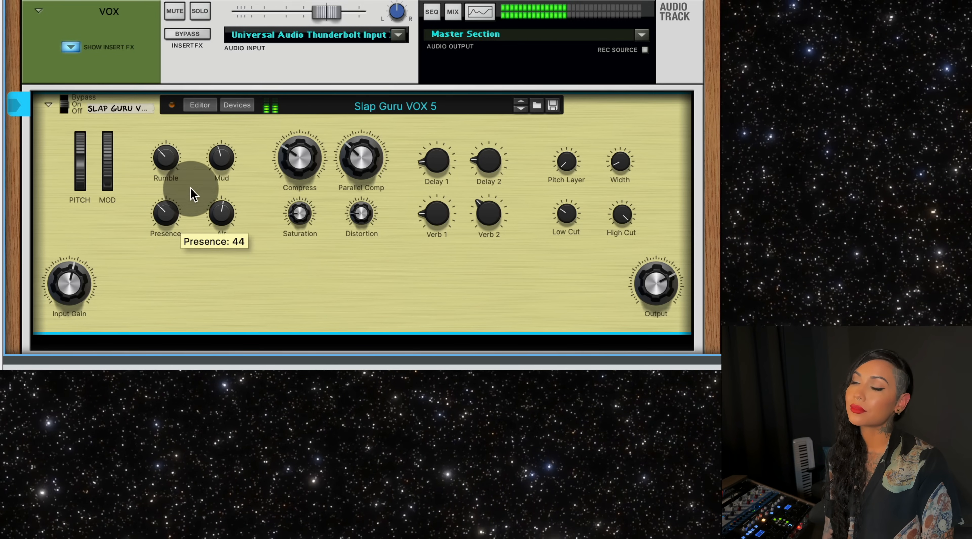
left_click_drag(215, 165, 214, 170)
mouse_move(169, 215)
left_mouse_down()
mouse_move(184, 168)
mouse_move(130, 343)
mouse_move(172, 198)
left_mouse_up()
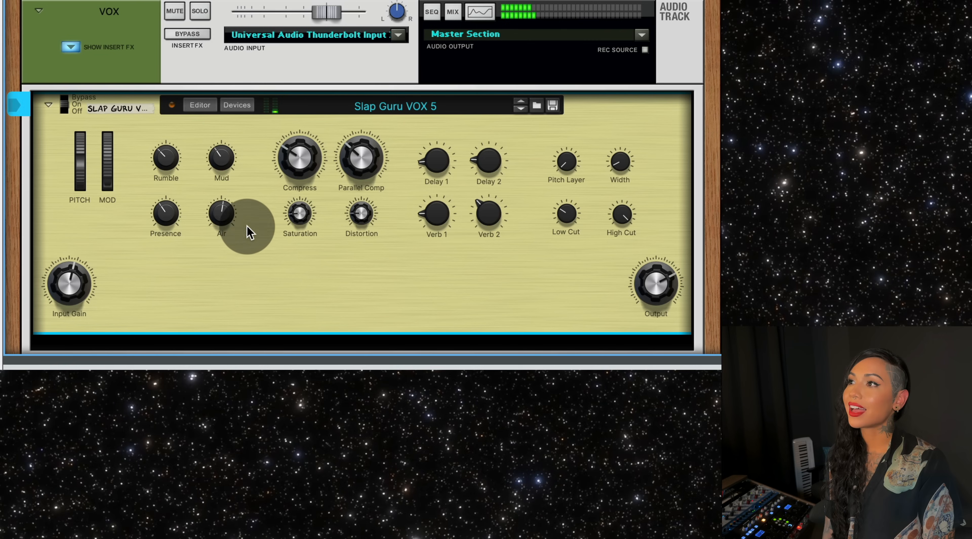
Step: Audition lower Air amounts on the vocal, then set Air to around the middle of its range
mouse_move(226, 214)
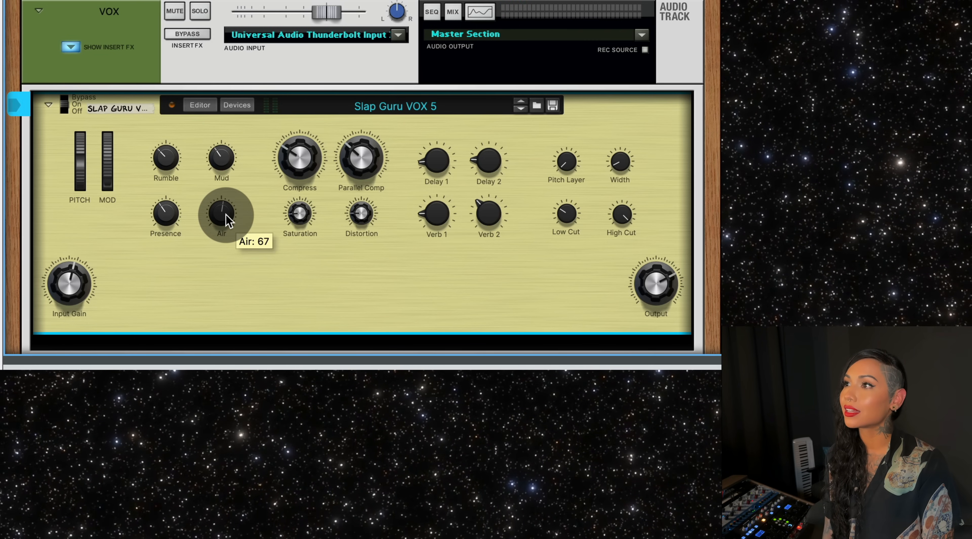
left_click_drag(226, 215, 212, 283)
mouse_move(220, 205)
left_mouse_down()
mouse_move(225, 181)
mouse_move(227, 189)
left_mouse_up()
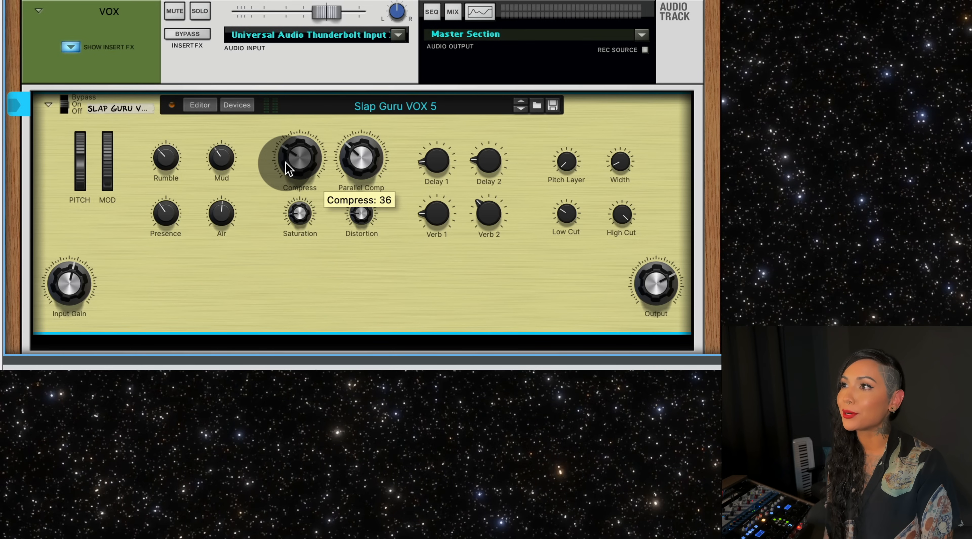
Step: Adjust the Compress and Parallel Comp amounts, set Saturation to 16, and add a small amount of Distortion
mouse_move(289, 168)
left_mouse_down()
mouse_move(311, 138)
mouse_move(298, 209)
mouse_move(298, 163)
left_mouse_up()
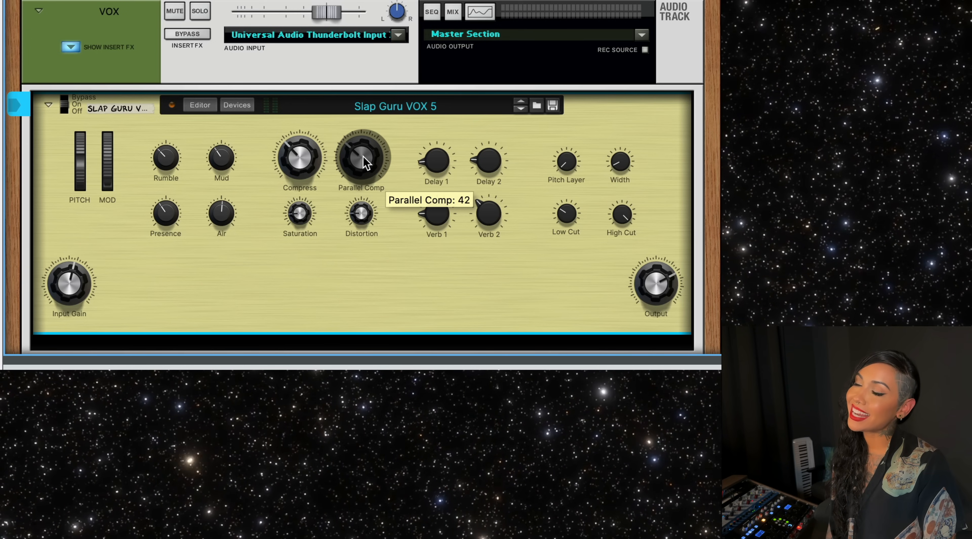
left_click_drag(365, 163, 368, 139)
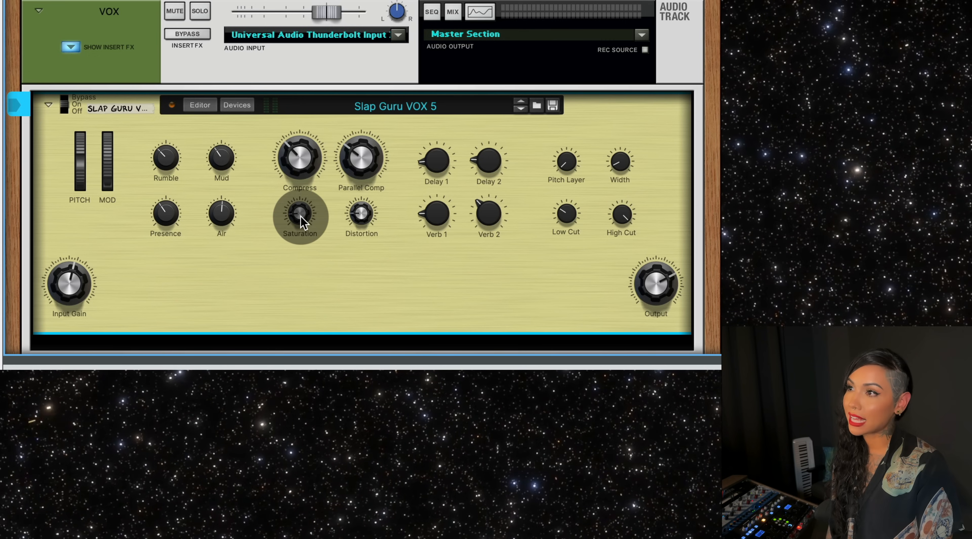
mouse_move(303, 222)
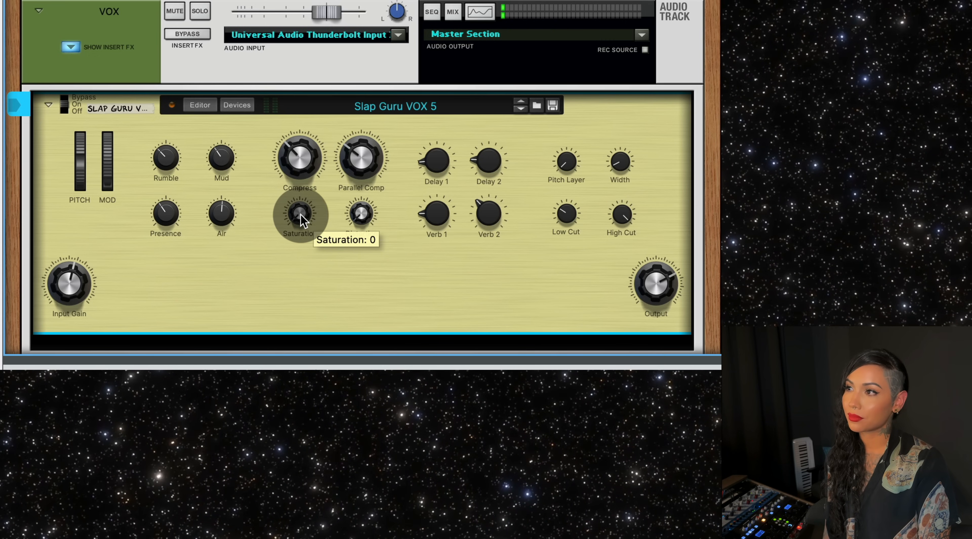
left_click_drag(304, 221, 306, 204)
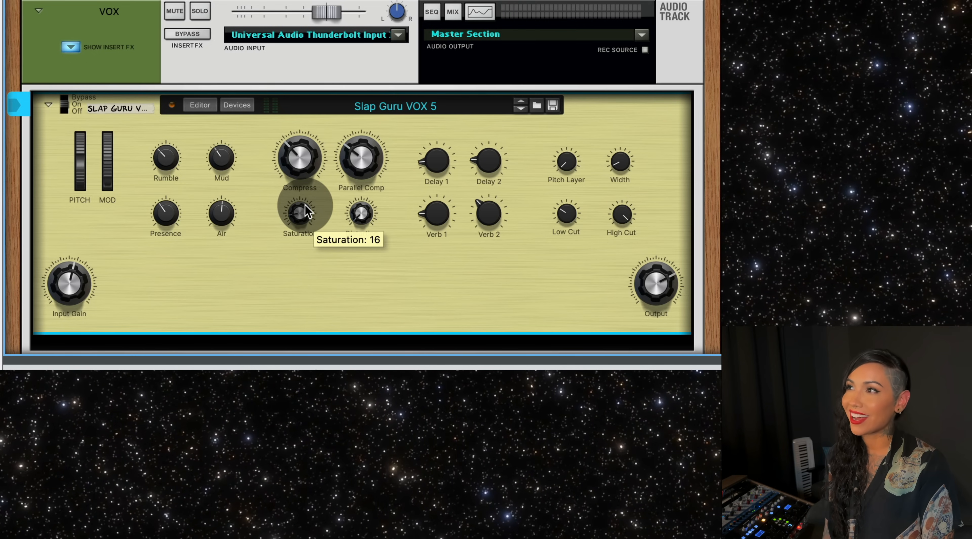
mouse_move(361, 215)
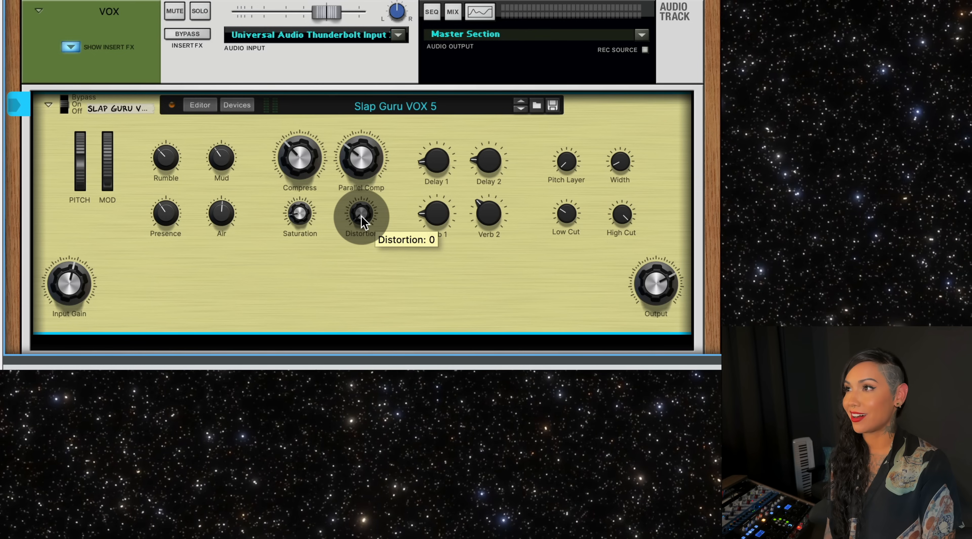
mouse_move(361, 221)
left_mouse_down()
mouse_move(367, 192)
mouse_move(359, 213)
left_mouse_up()
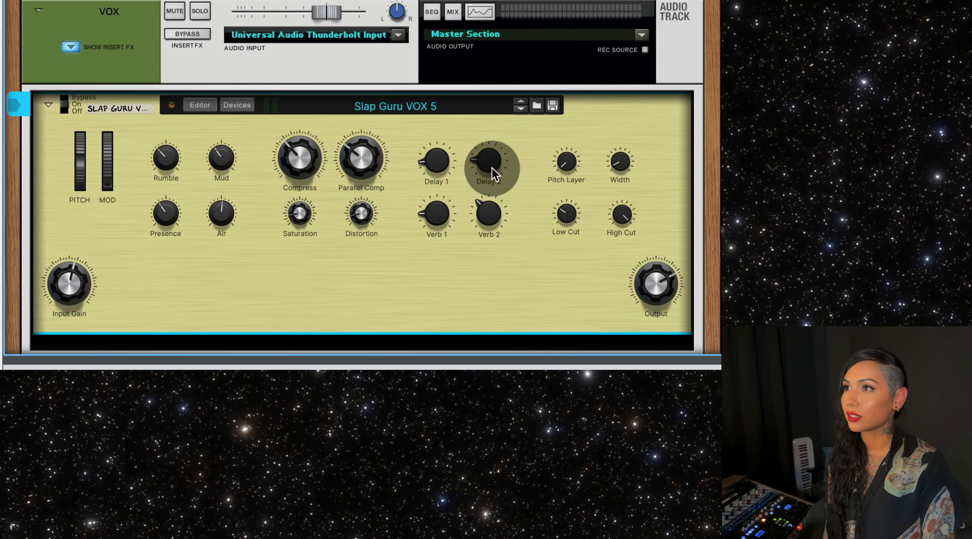
Step: Audition Delay 1, Delay 2, Verb 1 and Verb 2 one at a time from 0, setting each to a low amount
left_click_drag(445, 166, 440, 214)
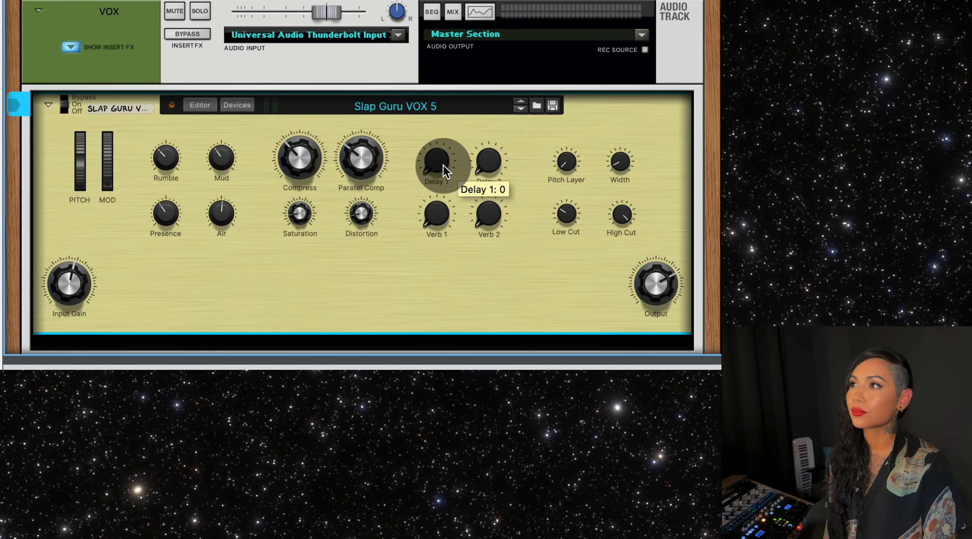
mouse_move(443, 163)
left_mouse_down()
mouse_move(441, 123)
mouse_move(433, 160)
left_mouse_up()
mouse_move(491, 160)
left_mouse_down()
mouse_move(499, 126)
mouse_move(486, 152)
left_mouse_up()
left_click(437, 222)
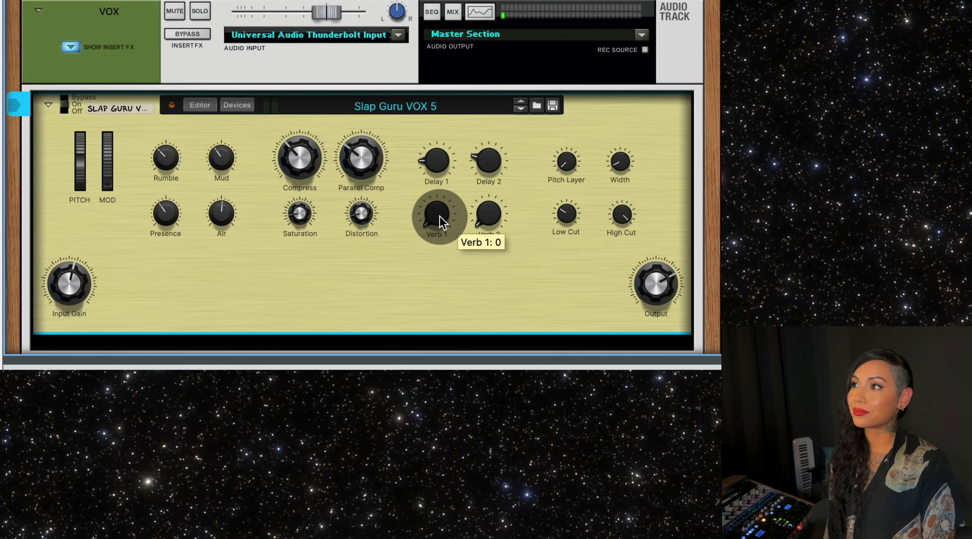
mouse_move(440, 221)
left_mouse_down()
mouse_move(441, 178)
mouse_move(433, 218)
left_mouse_up()
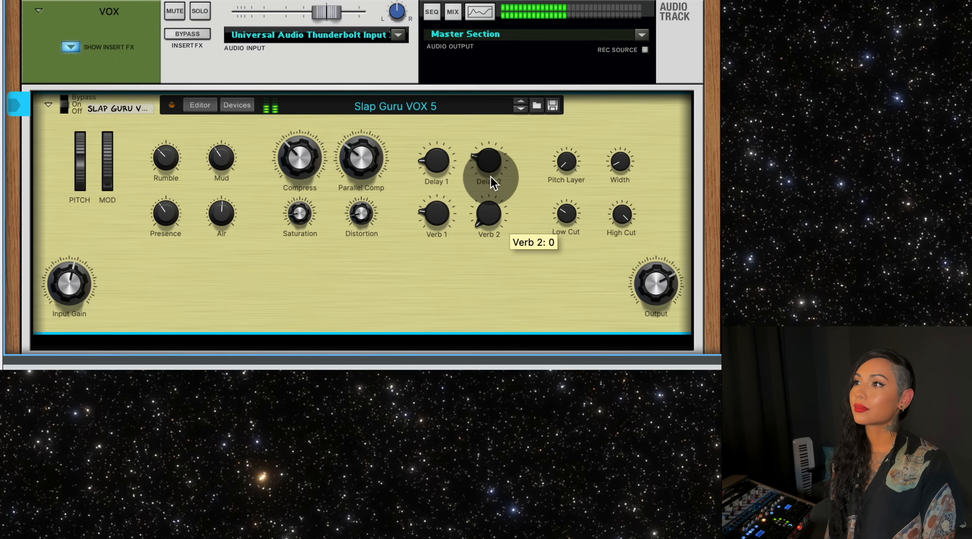
mouse_move(494, 212)
left_mouse_down()
mouse_move(499, 176)
mouse_move(501, 201)
left_mouse_up()
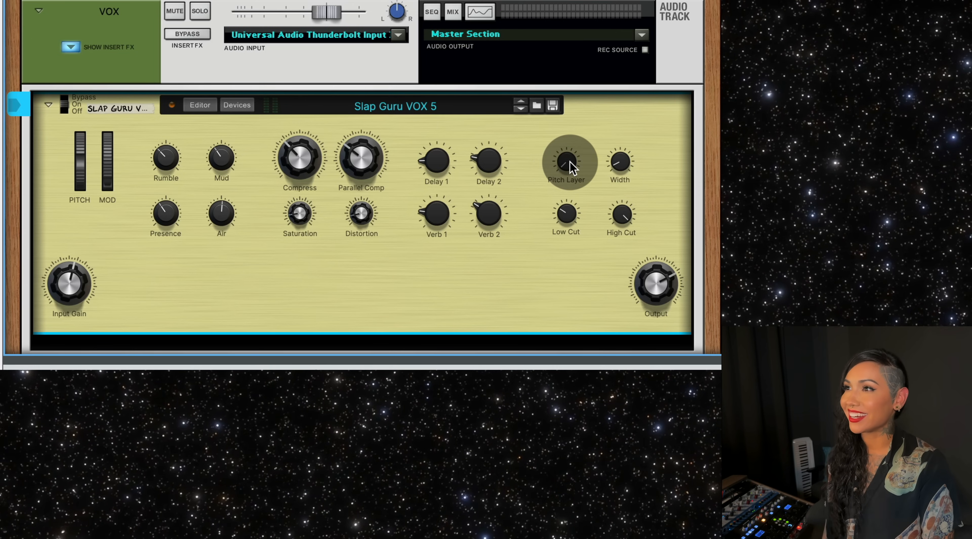
Step: Try the Pitch Layer during playback, return it to 0, and adjust the Width amount slightly
mouse_move(571, 166)
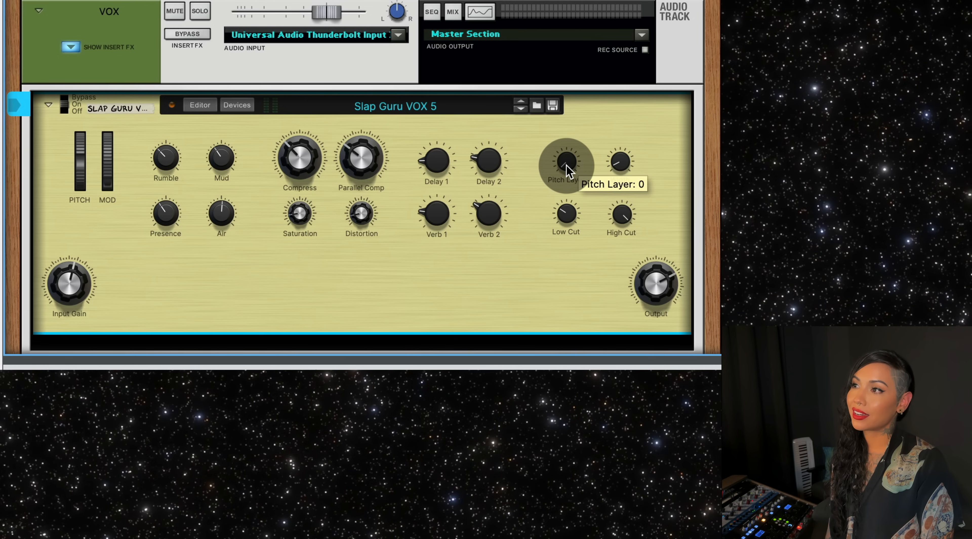
key("space")
left_click_drag(566, 166, 571, 206)
mouse_move(623, 163)
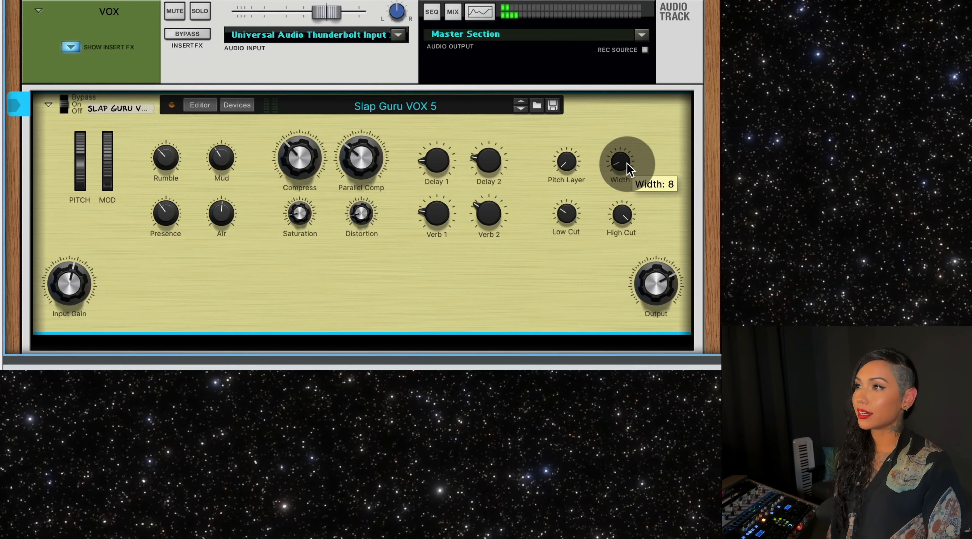
mouse_move(621, 148)
left_mouse_down()
mouse_move(626, 121)
mouse_move(624, 154)
left_mouse_up()
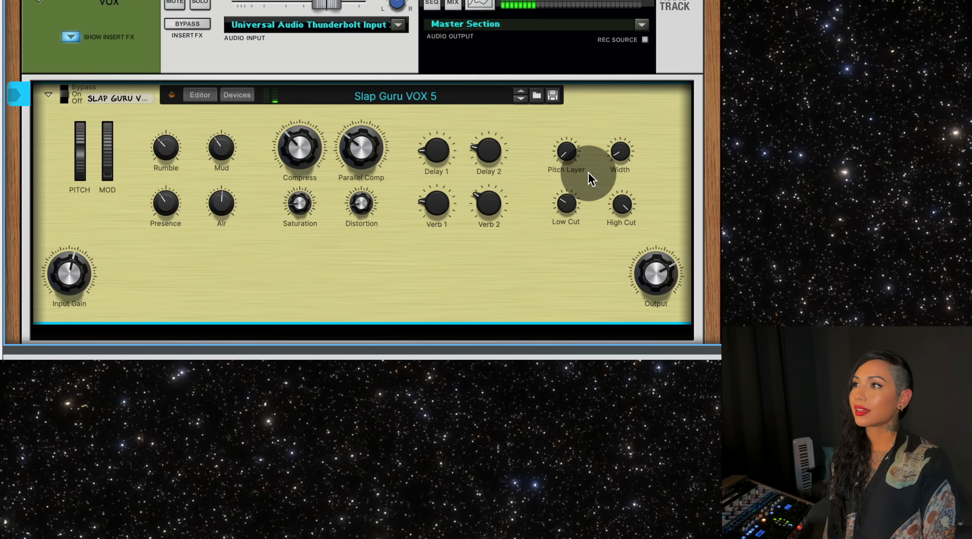
Step: Sweep the Low Cut and High Cut filters, returning Low Cut to 36 and High Cut to its maximum
mouse_move(625, 207)
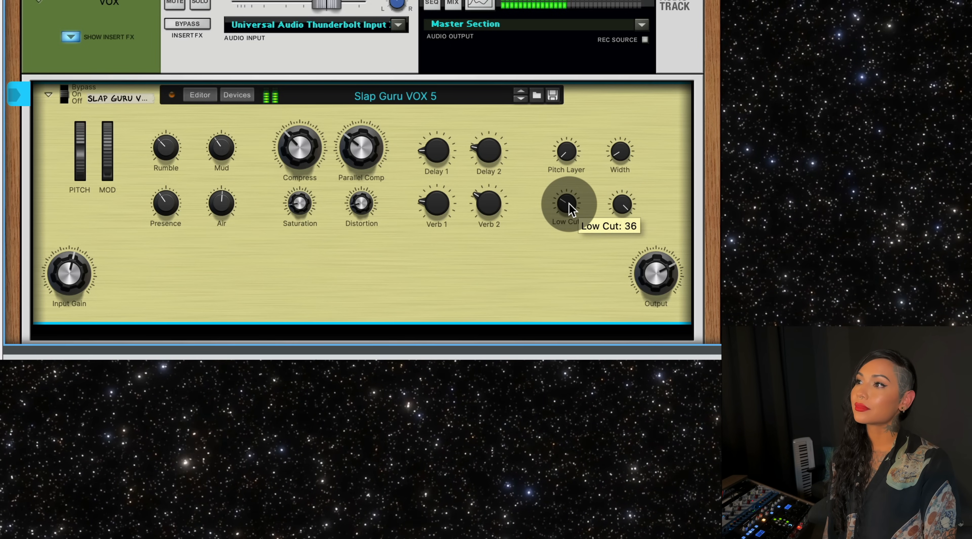
mouse_move(570, 204)
left_mouse_down()
mouse_move(570, 164)
mouse_move(567, 210)
left_mouse_up()
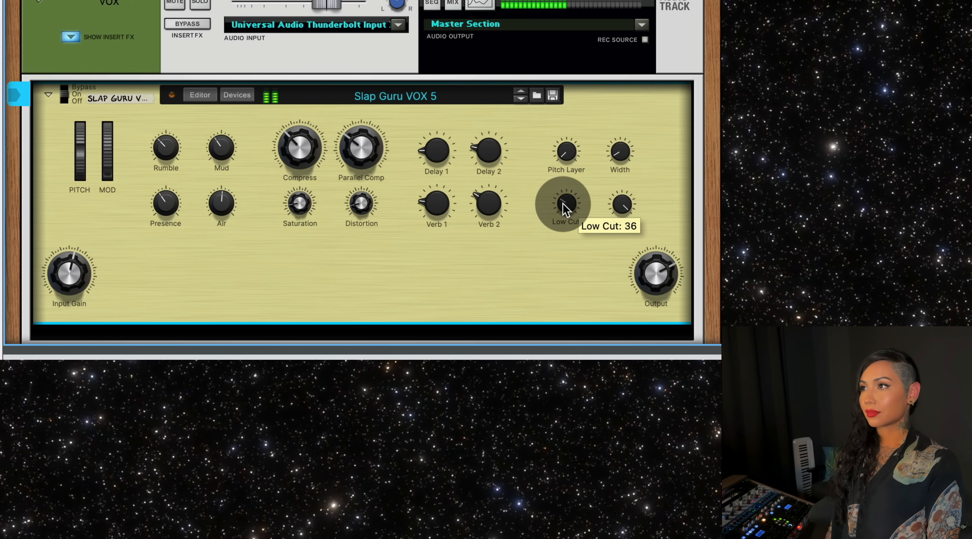
left_click_drag(629, 211, 614, 187)
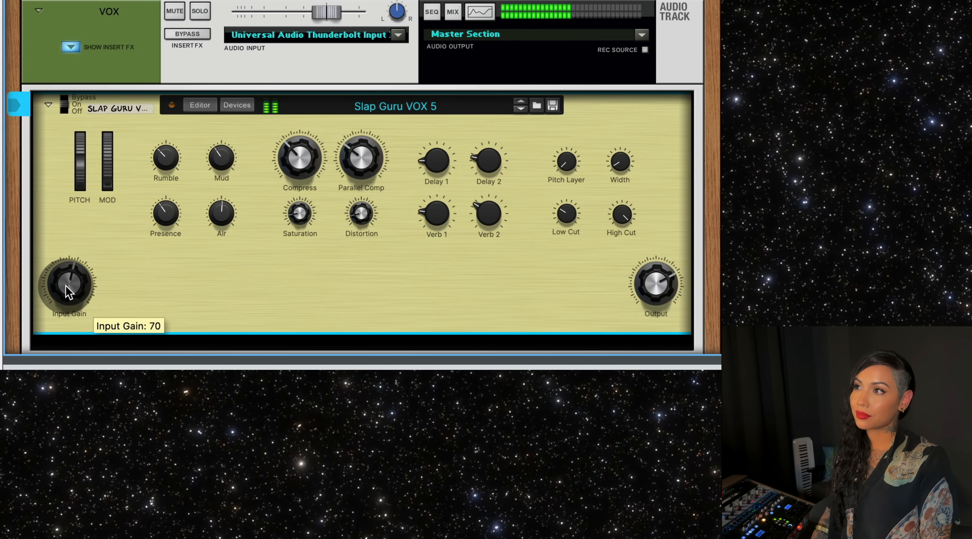
Step: Balance the Combinator's Input Gain against its Output, raising the input slightly and lowering the output to compensate
left_click_drag(67, 286, 71, 275)
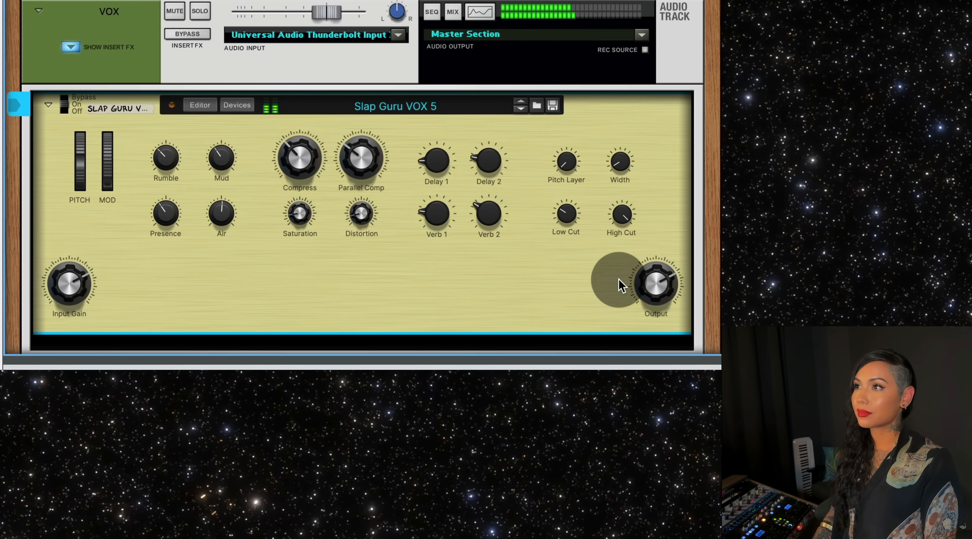
left_click_drag(648, 291, 647, 294)
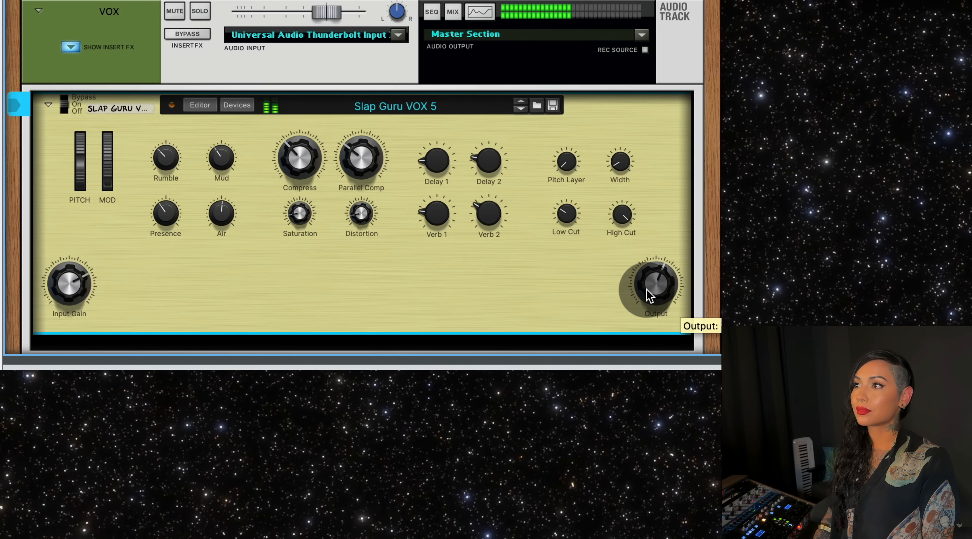
left_click_drag(54, 278, 54, 276)
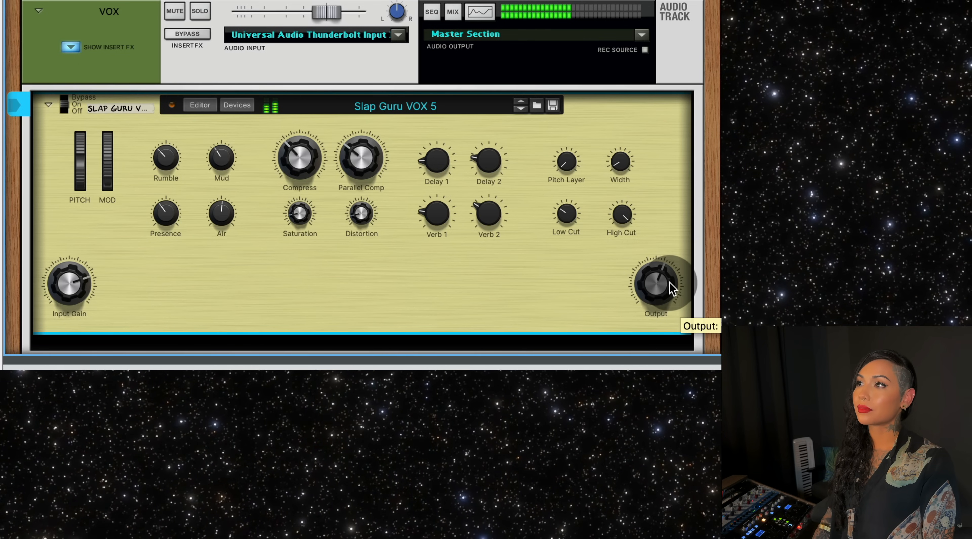
left_click_drag(670, 288, 668, 293)
left_click_drag(89, 287, 71, 307)
left_click(659, 273)
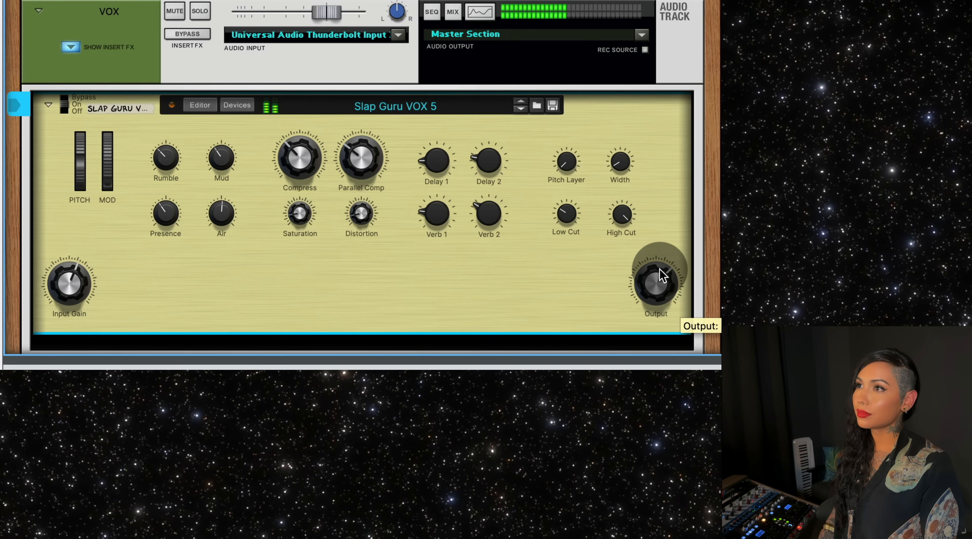
scroll(502, 236, "down", 2)
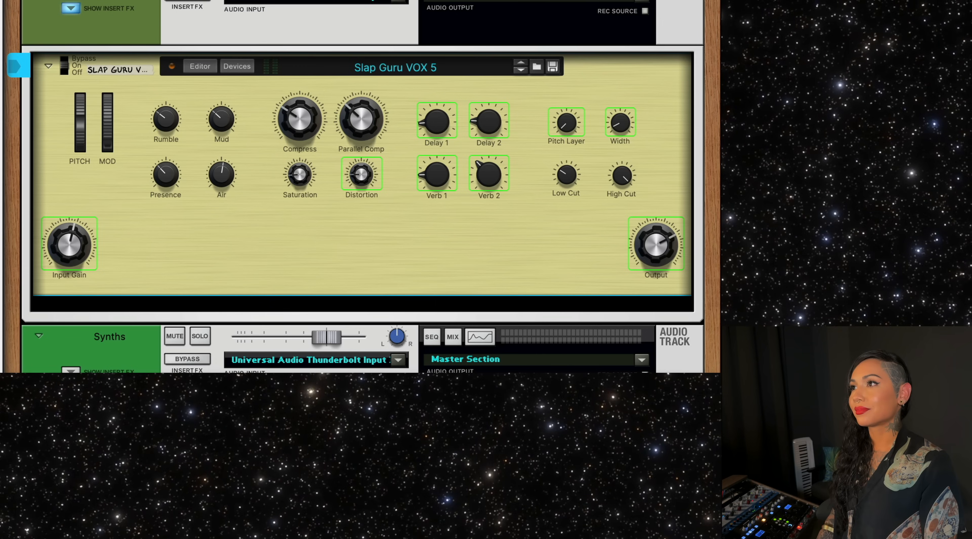